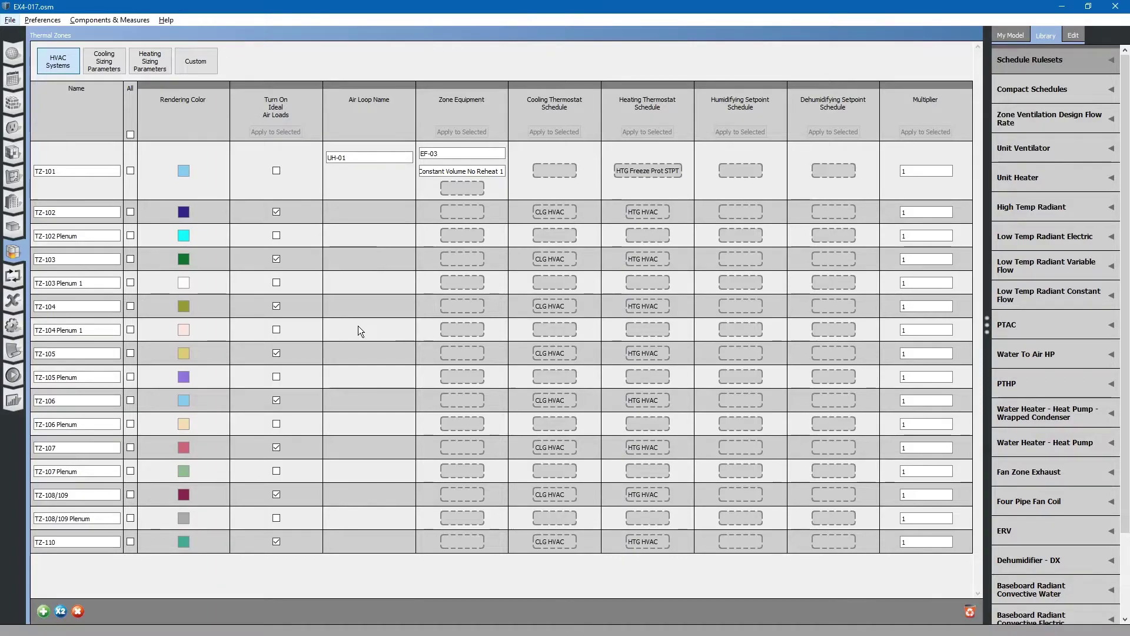
Step: Switch to the HVAC plan images in Photos and examine the electric heaters schedule for unit capacities and locations
{"action": "key", "text": "alt+Tab"}
{"action": "key", "text": "Tab"}
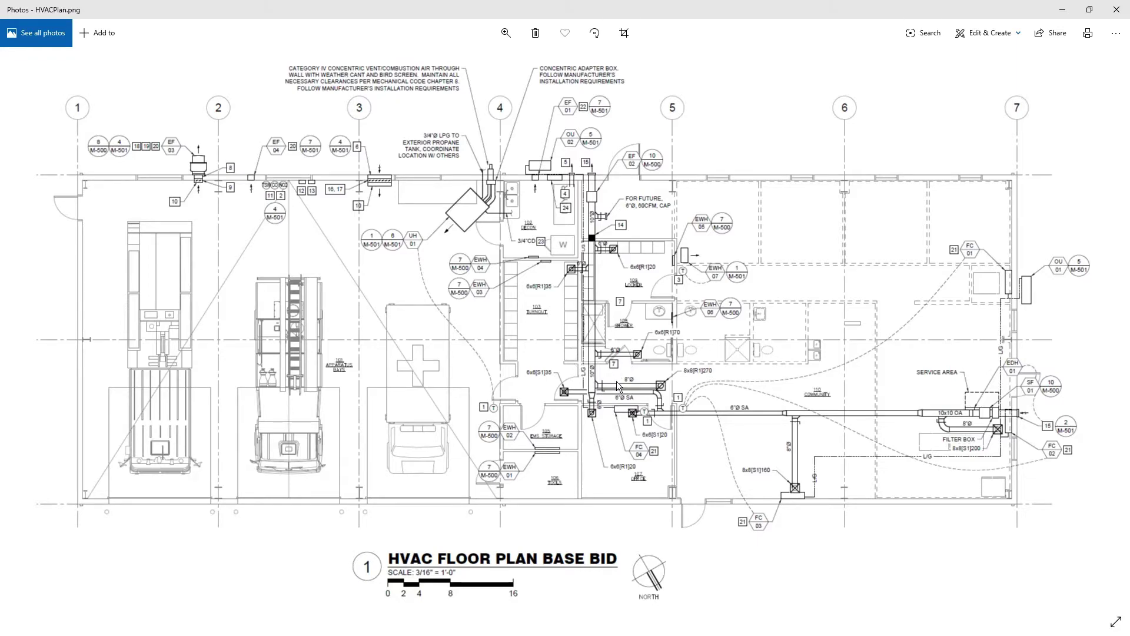
{"action": "left_click", "coordinate": [1103, 330]}
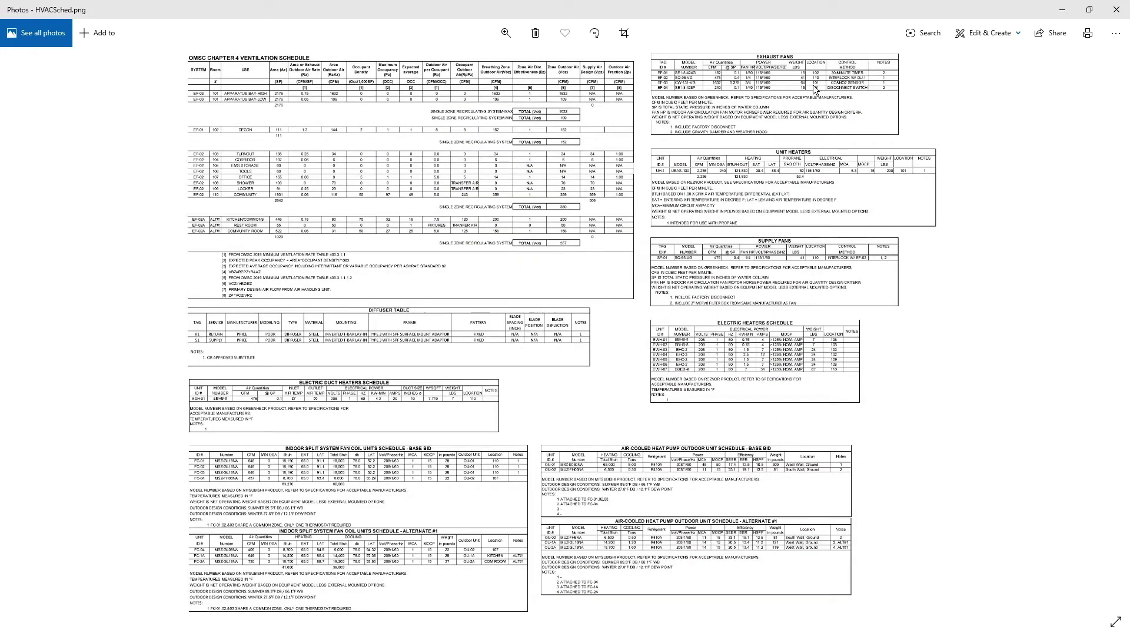
{"action": "scroll", "coordinate": [796, 367], "scroll_direction": "up", "scroll_amount": 3}
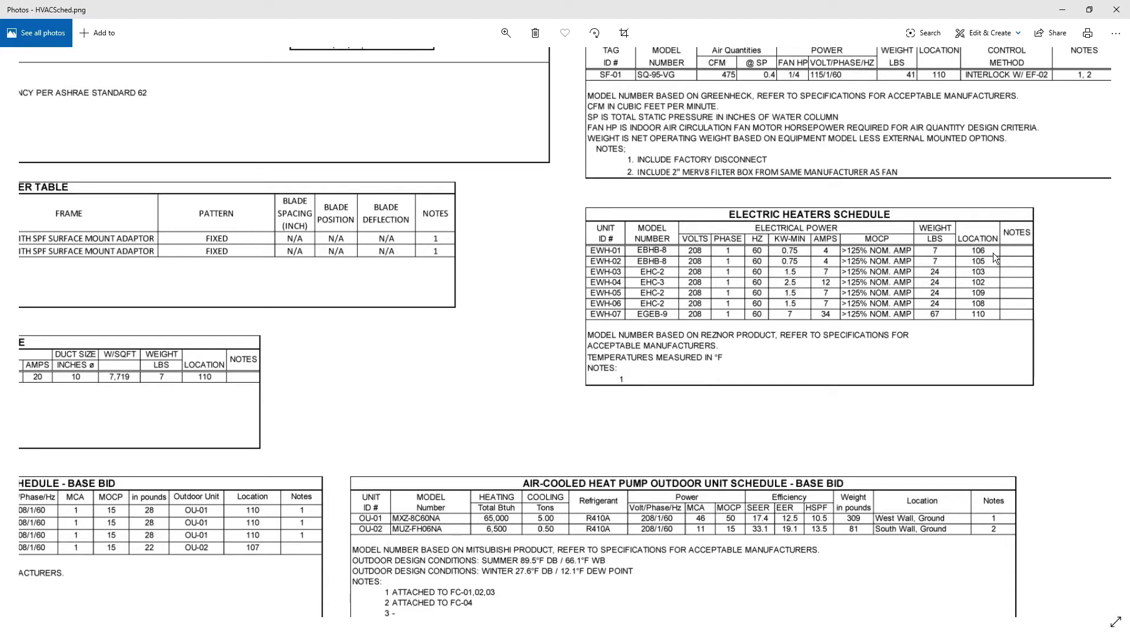
{"action": "key", "text": "alt+Tab"}
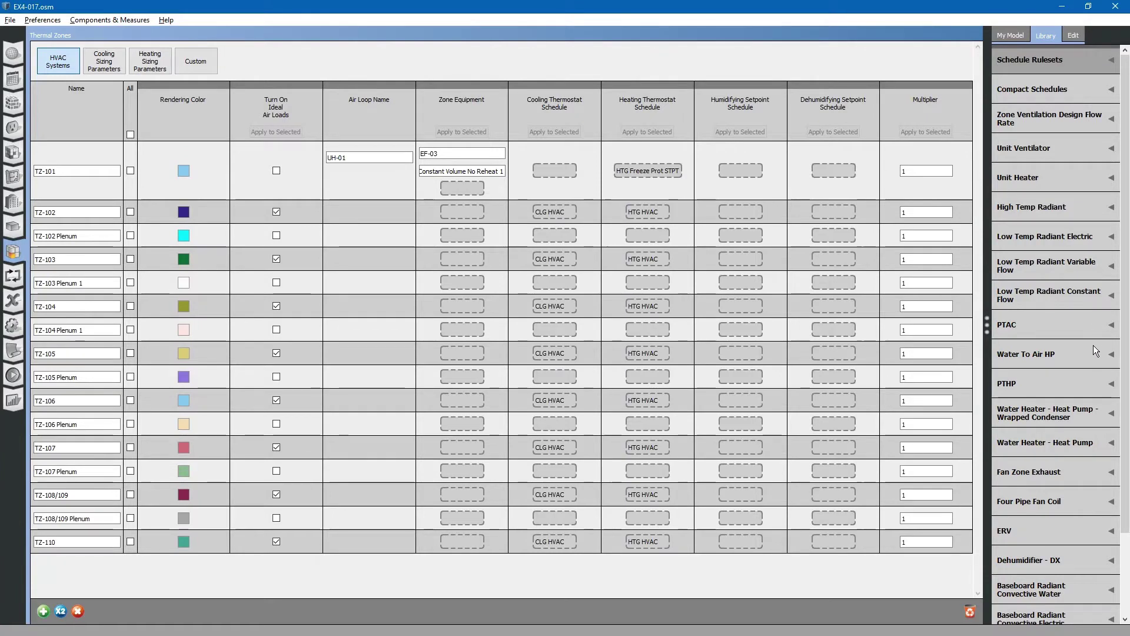
Step: Add the Elec Baseboard from the library's Baseboard Convective Electric group to the zone equipment of TZ-106
{"action": "left_click_drag", "start_coordinate": [988, 323], "coordinate": [916, 323]}
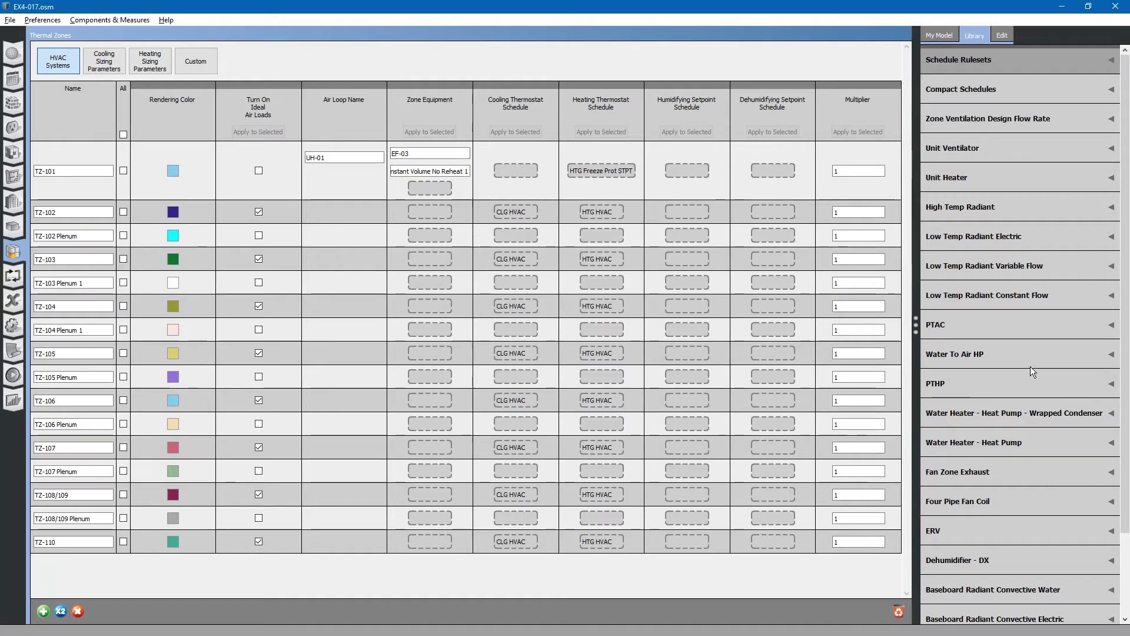
{"action": "scroll", "coordinate": [1030, 371], "scroll_direction": "down", "scroll_amount": 3}
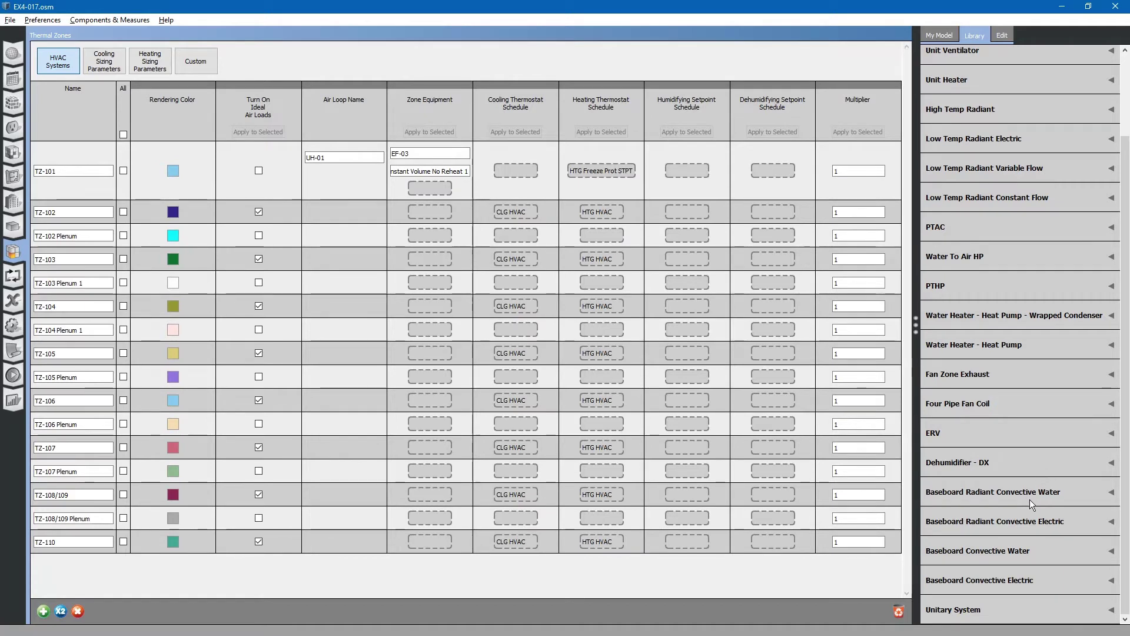
{"action": "left_click", "coordinate": [991, 580]}
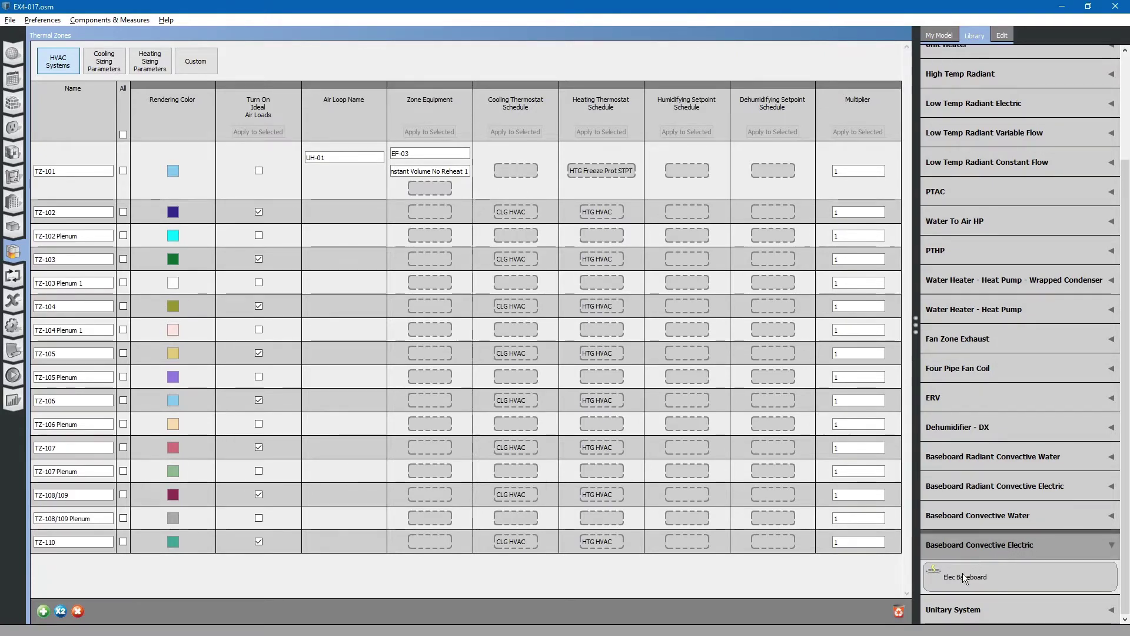
{"action": "key", "text": "alt+Tab"}
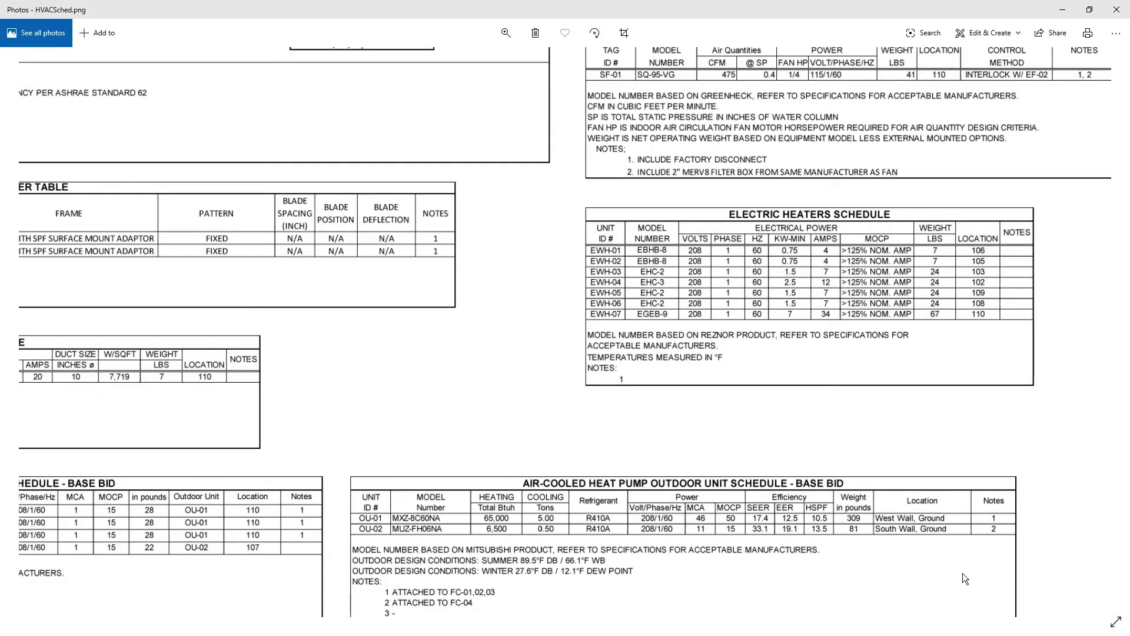
{"action": "key", "text": "alt+Tab"}
{"action": "left_click_drag", "start_coordinate": [971, 583], "coordinate": [437, 401]}
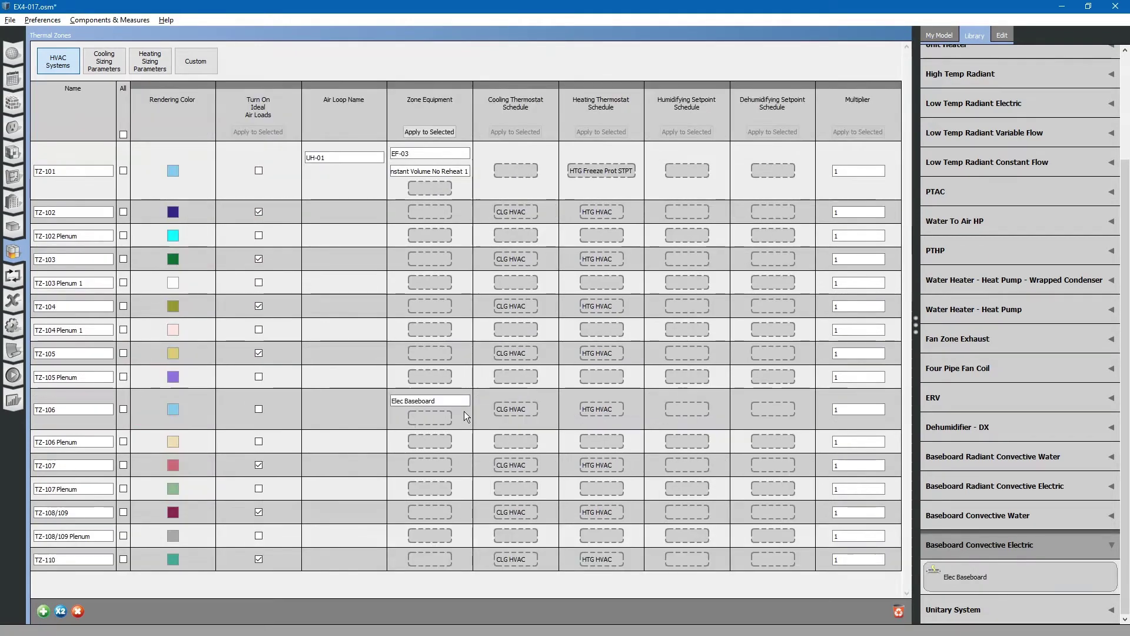
Step: Check the heater tag in the electric heaters schedule and rename TZ-106's electric baseboard as EWH-01
{"action": "left_click", "coordinate": [459, 401]}
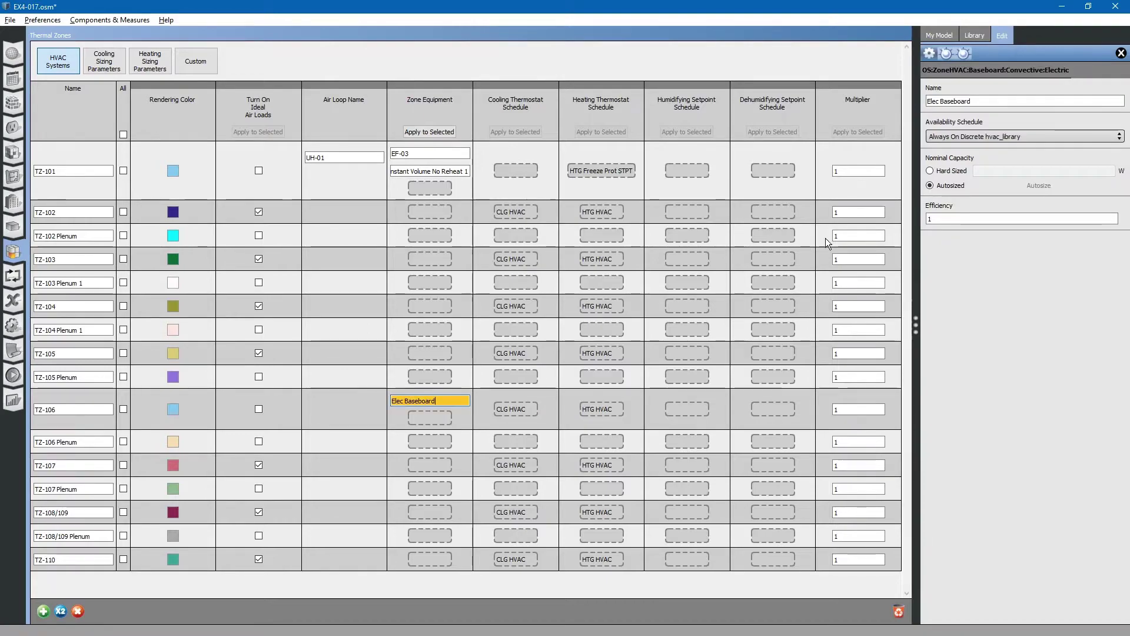
{"action": "key", "text": "alt+Tab"}
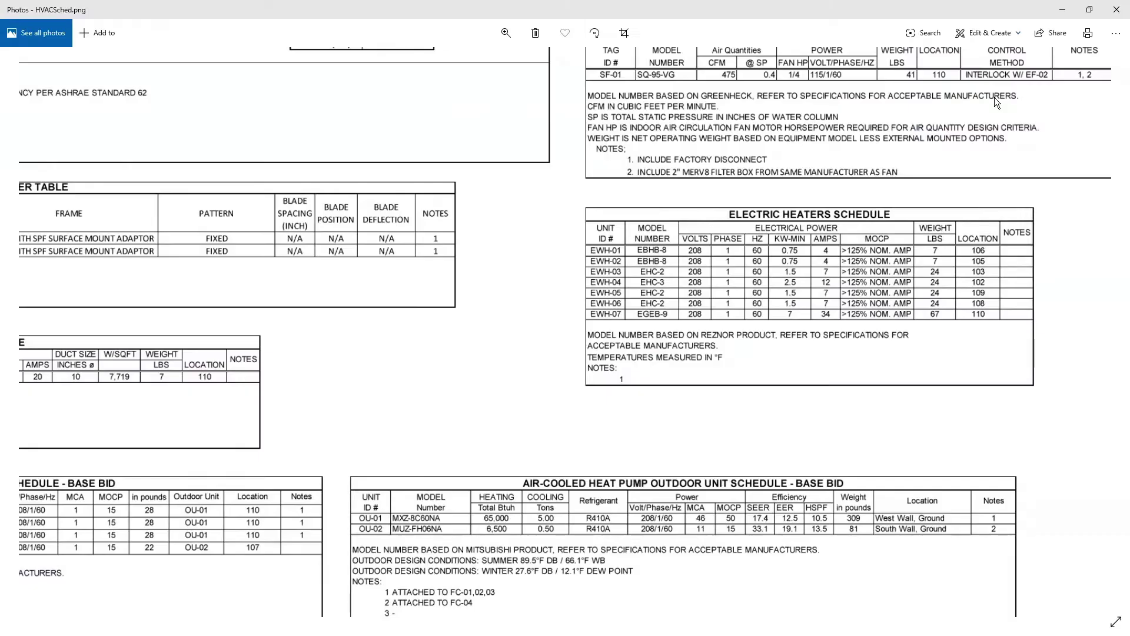
{"action": "key", "text": "alt+Tab"}
{"action": "key", "text": "alt+Tab"}
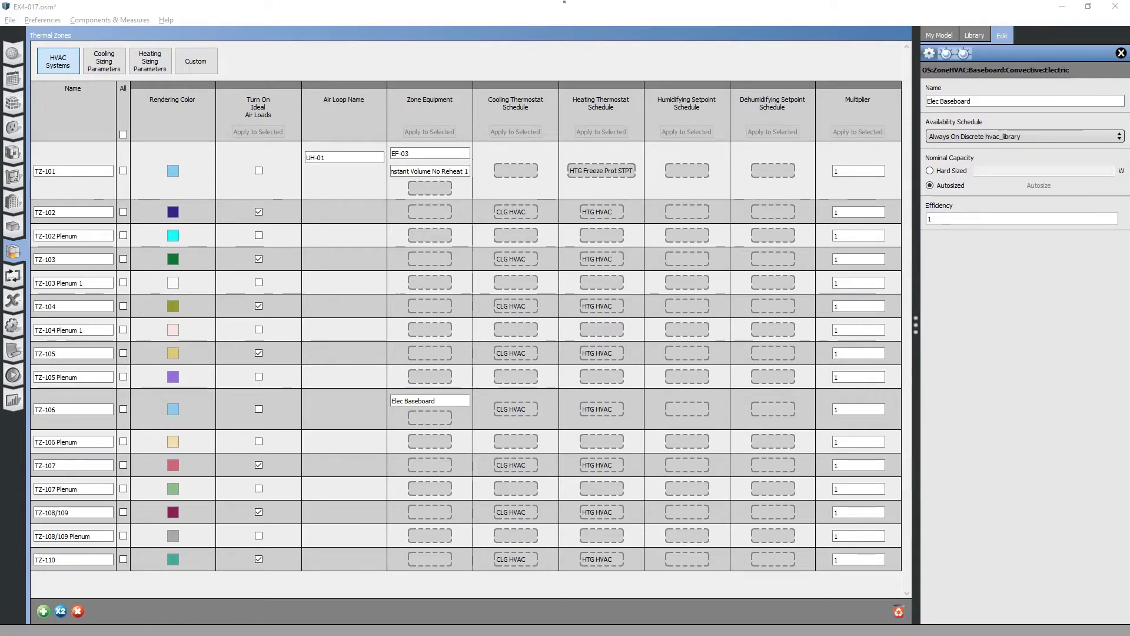
{"action": "key", "text": "alt+Tab"}
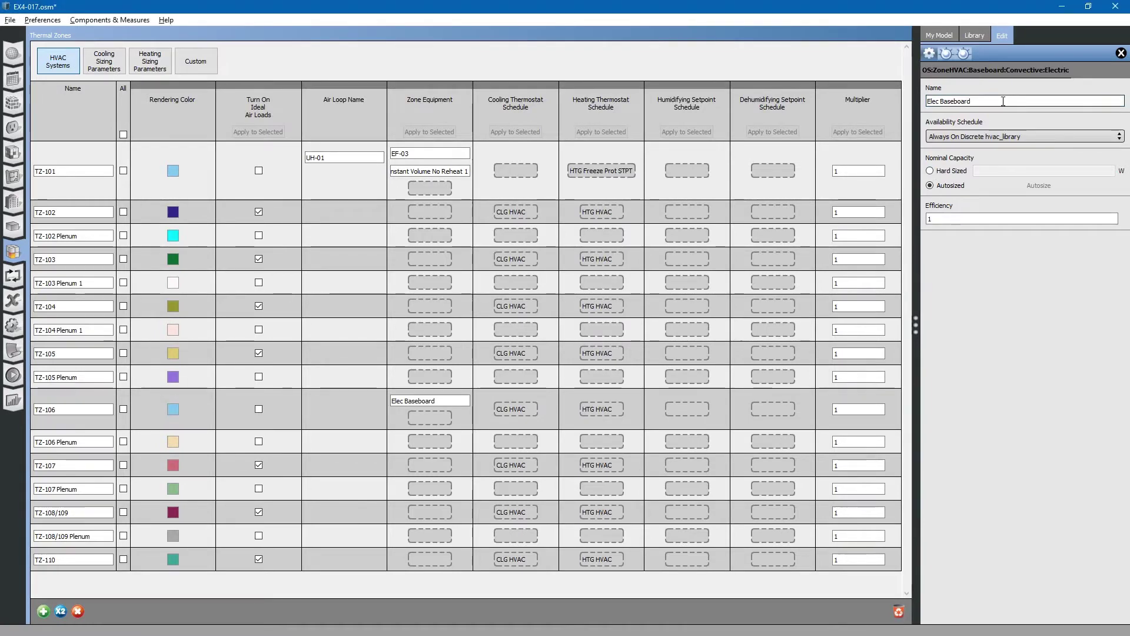
{"action": "key", "text": "ctrl+a"}
{"action": "type", "text": "ewh-01"}
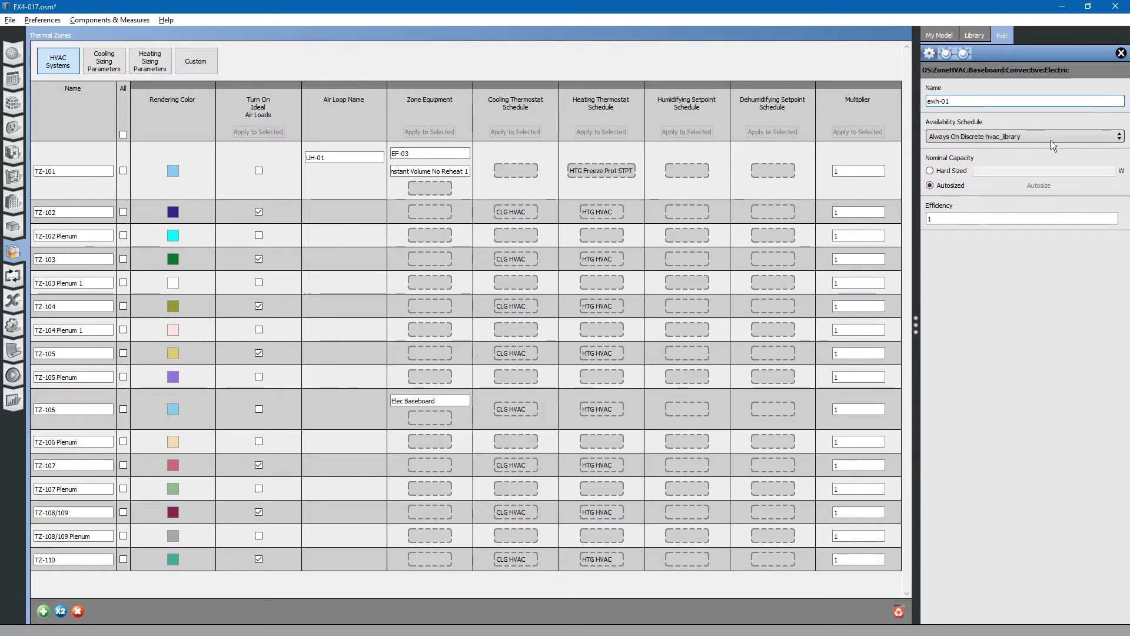
{"action": "left_click_drag", "start_coordinate": [940, 101], "coordinate": [933, 101]}
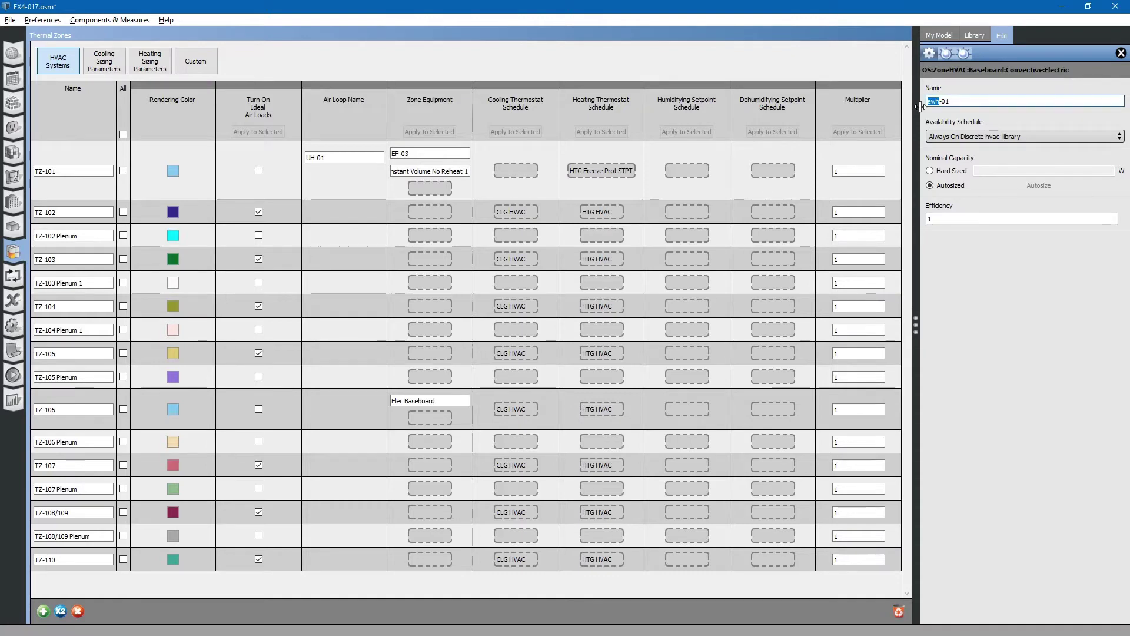
{"action": "key", "text": "BackSpace"}
{"action": "key", "text": "Caps_Lock"}
{"action": "type", "text": "WH"}
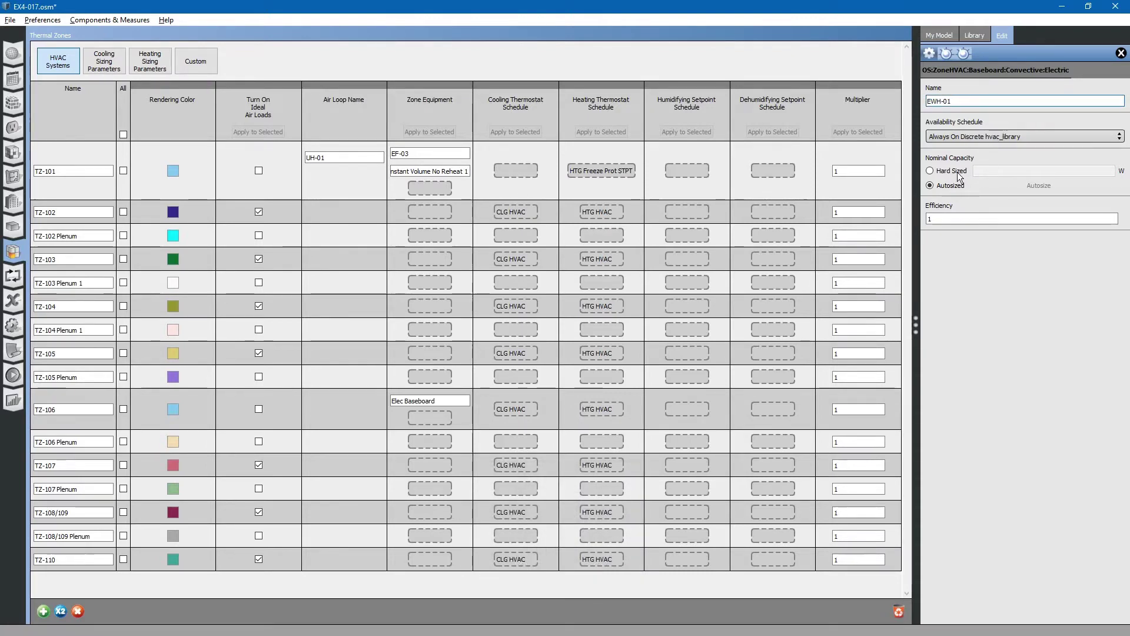
Step: Hard size the nominal capacity of EWH-01 to 750 W
{"action": "left_click", "coordinate": [931, 171]}
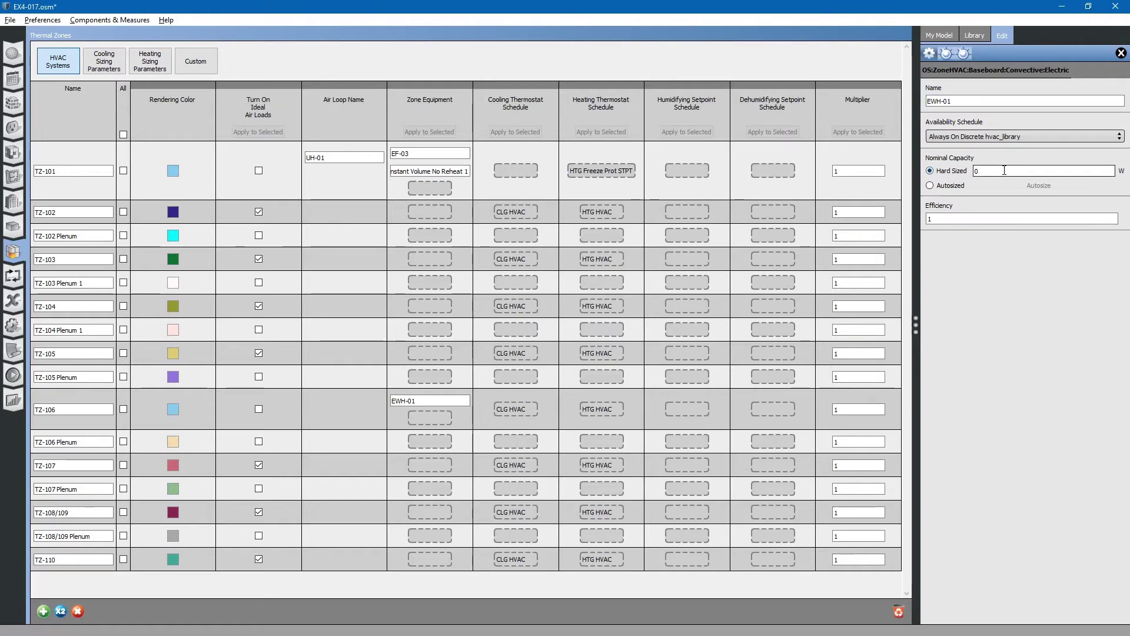
{"action": "left_click", "coordinate": [1005, 170]}
{"action": "type", "text": ".75"}
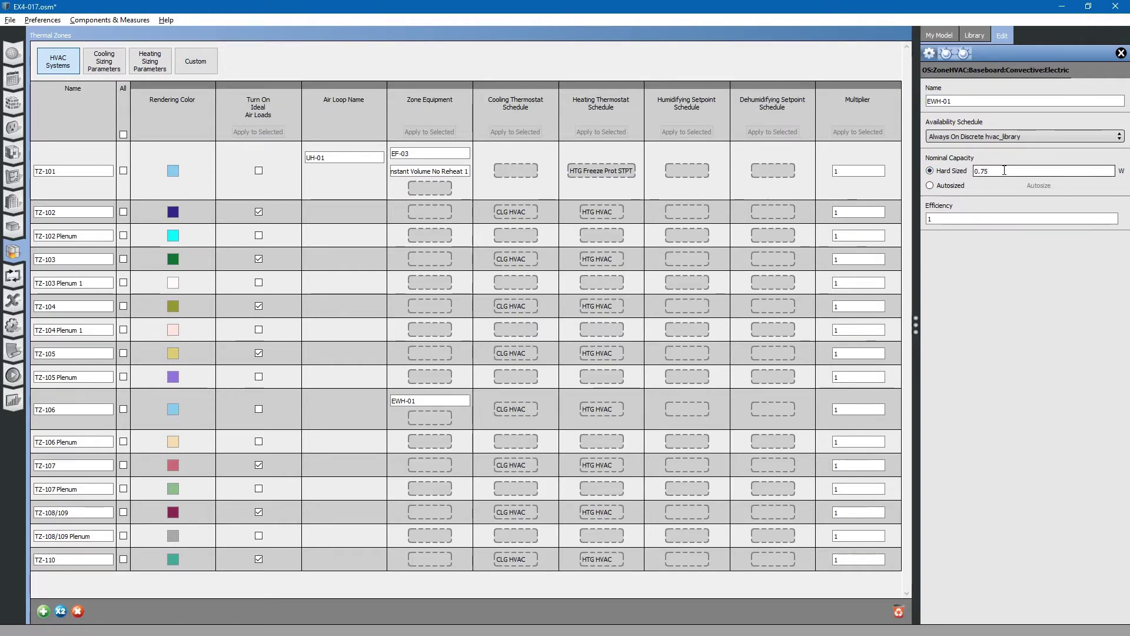
{"action": "double_click", "coordinate": [1004, 171]}
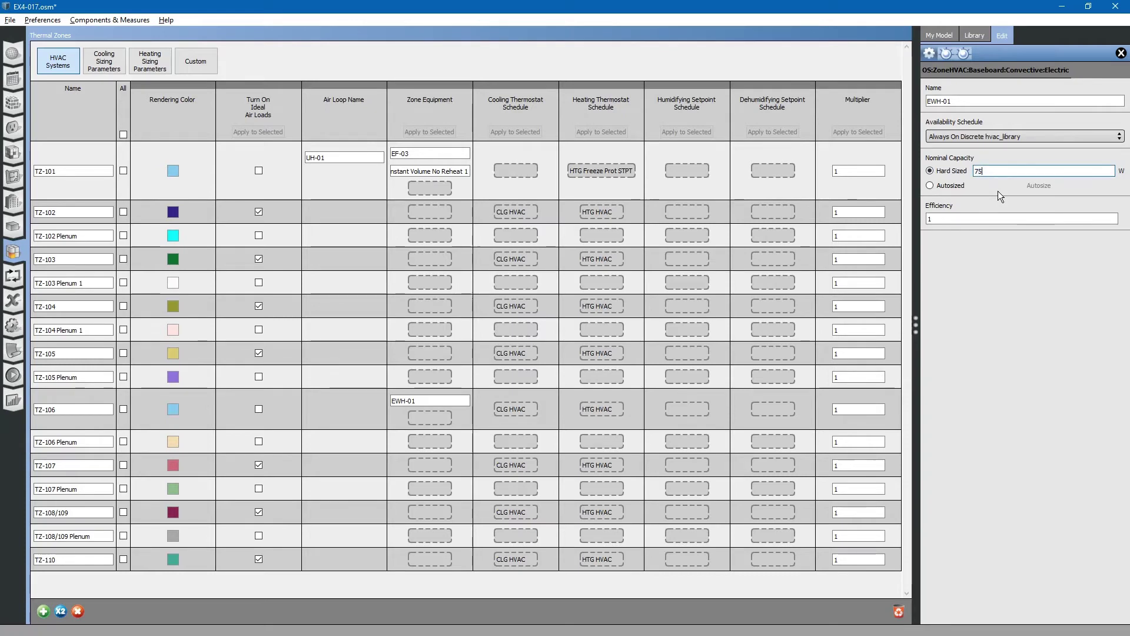
{"action": "left_click", "coordinate": [992, 219]}
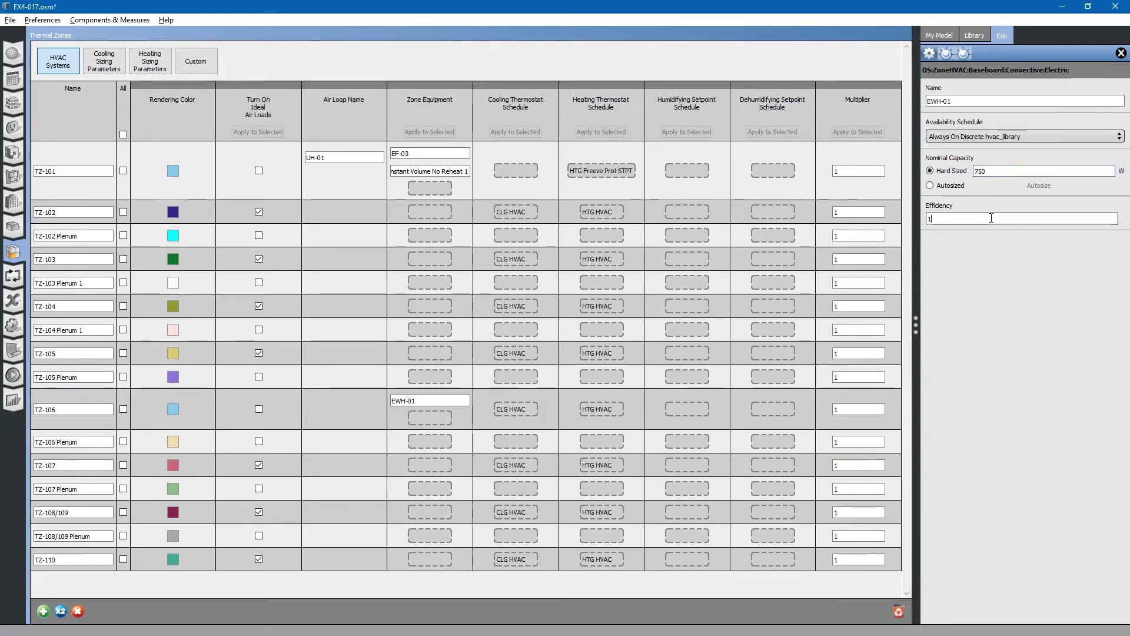
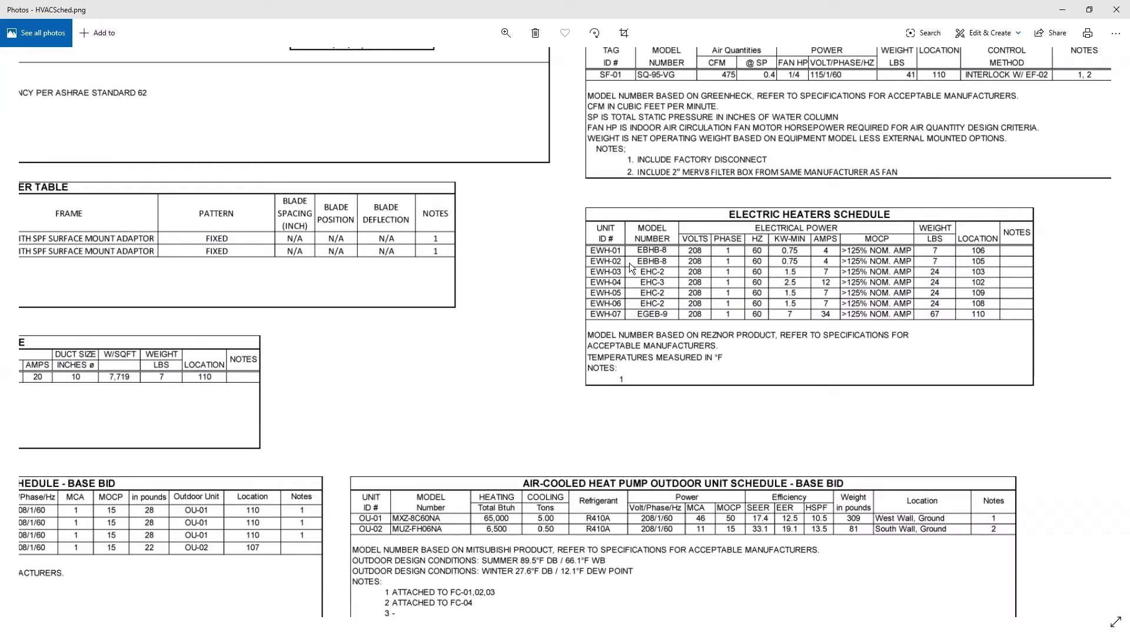
Step: Copy the EWH-01 baseboard from TZ-106 to the zone equipment of TZ-105
{"action": "key", "text": "alt+Tab"}
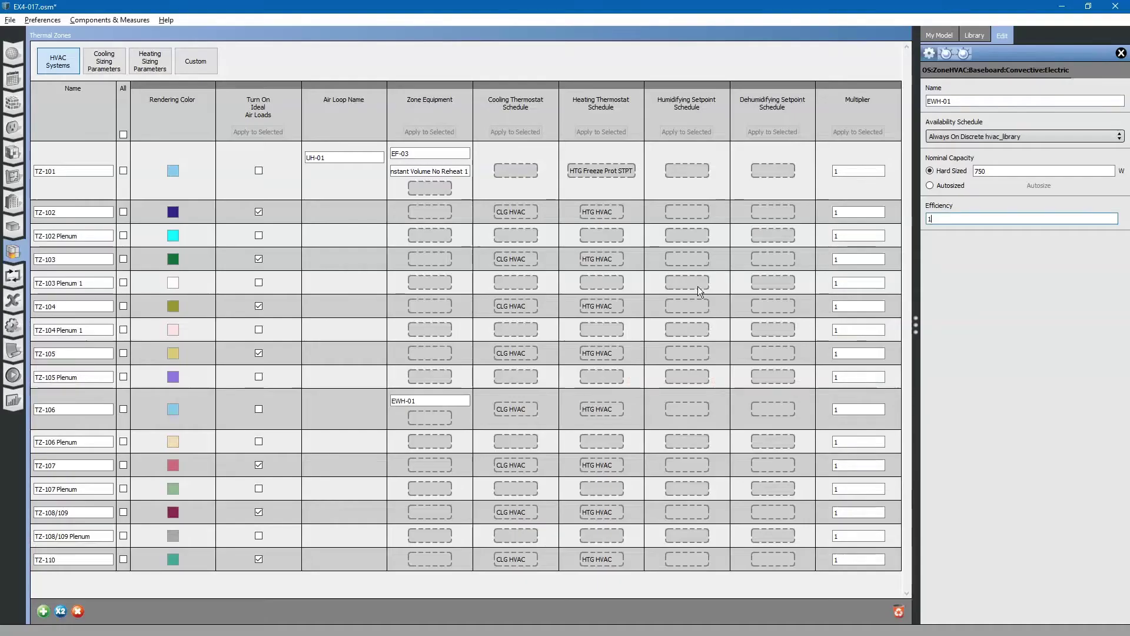
{"action": "left_click", "coordinate": [441, 400]}
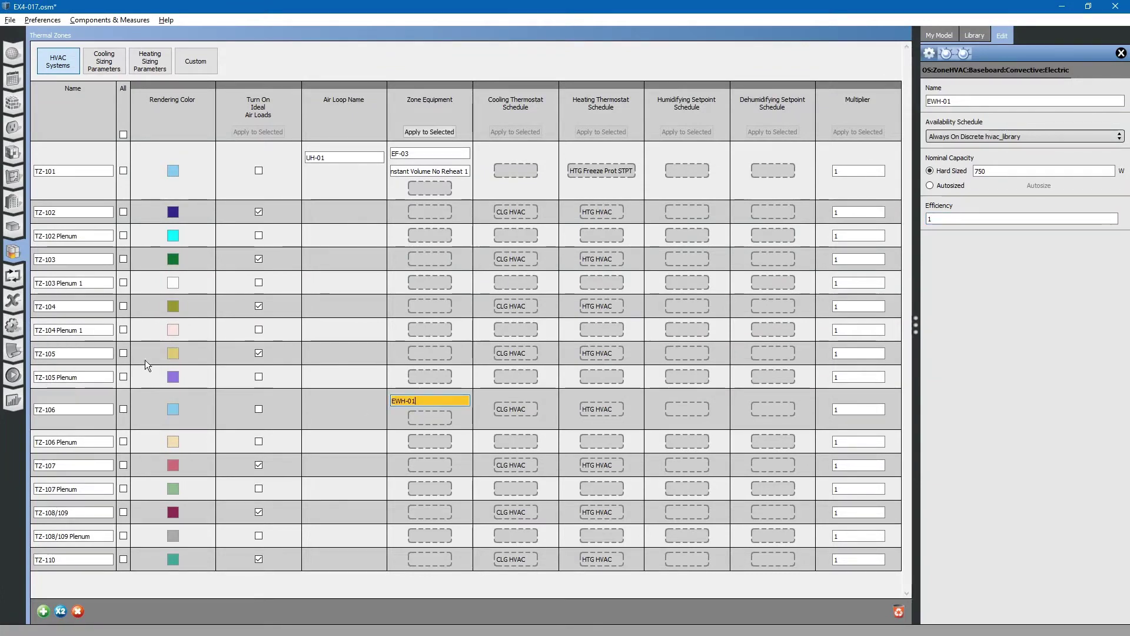
{"action": "left_click", "coordinate": [124, 353]}
{"action": "left_click", "coordinate": [433, 403]}
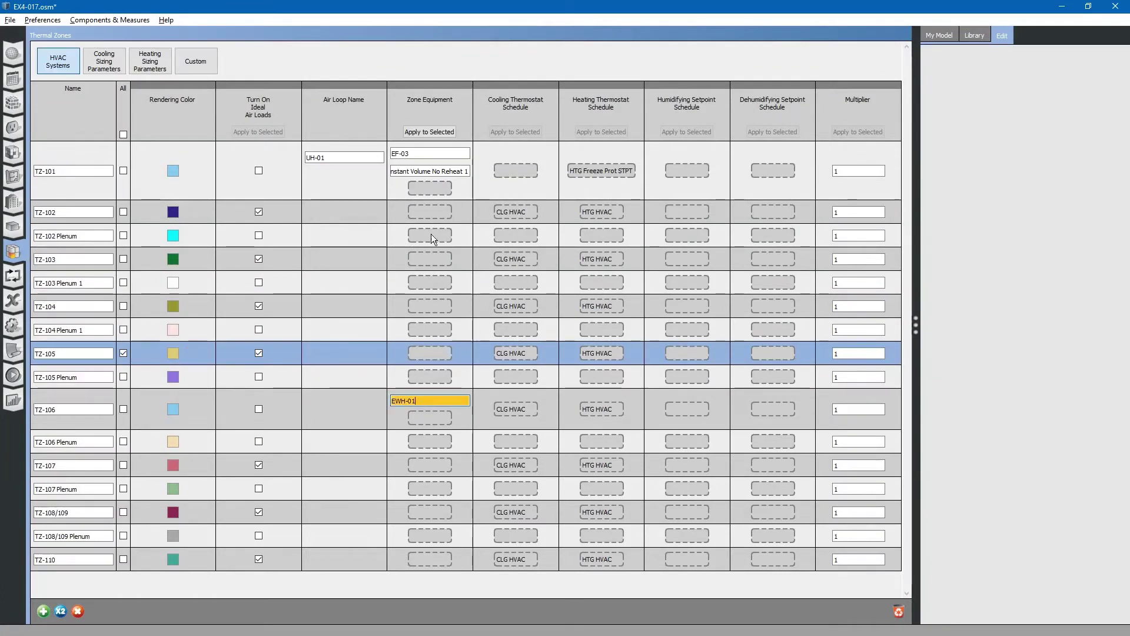
{"action": "left_click", "coordinate": [429, 131]}
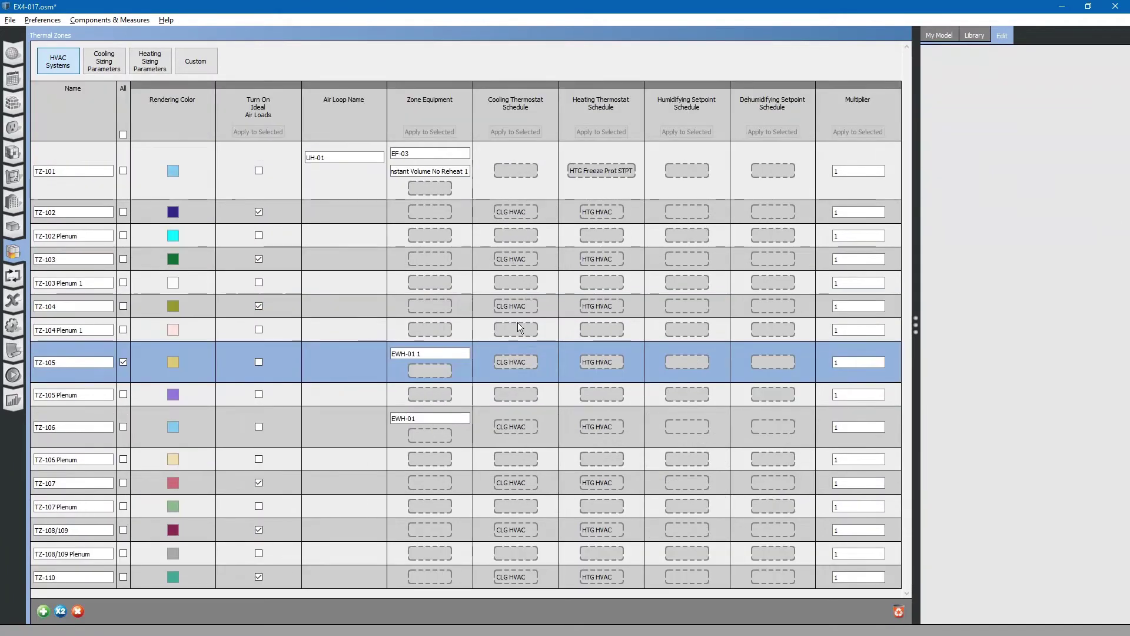
Step: Rename the copied baseboard in TZ-105 as EWH-02
{"action": "left_click", "coordinate": [438, 354]}
{"action": "double_click", "coordinate": [438, 353]}
{"action": "type", "text": "EWH-02"}
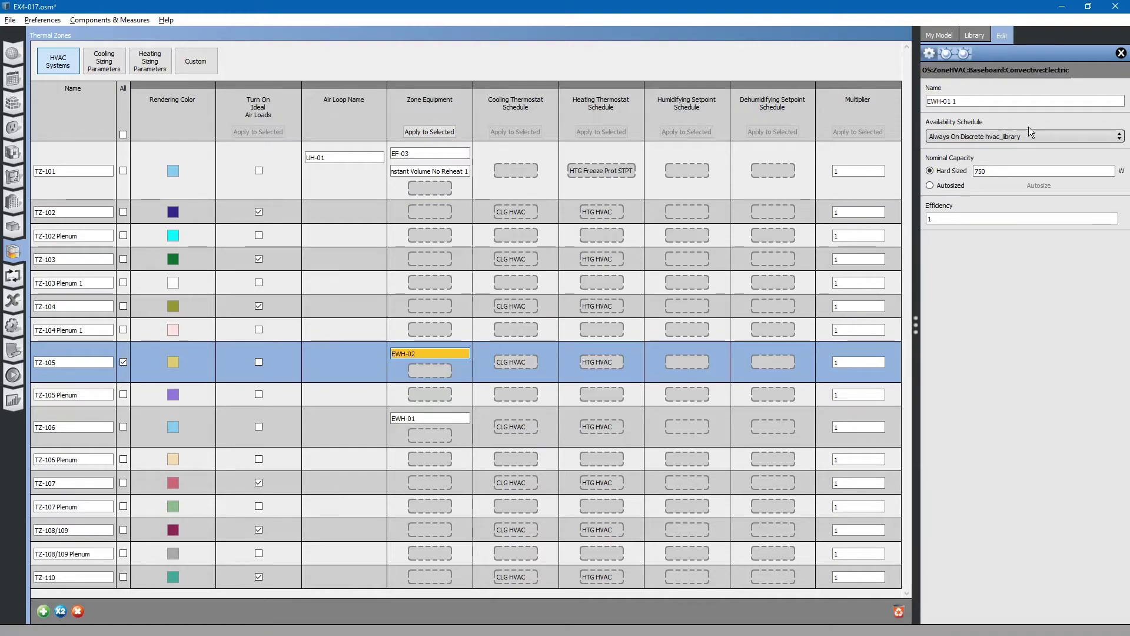
{"action": "left_click", "coordinate": [1019, 170]}
Step: Check the next heater in the electric heaters schedule and add a CV Unit Heater Elec from the library to TZ-103's zone equipment
{"action": "key", "text": "alt+Tab"}
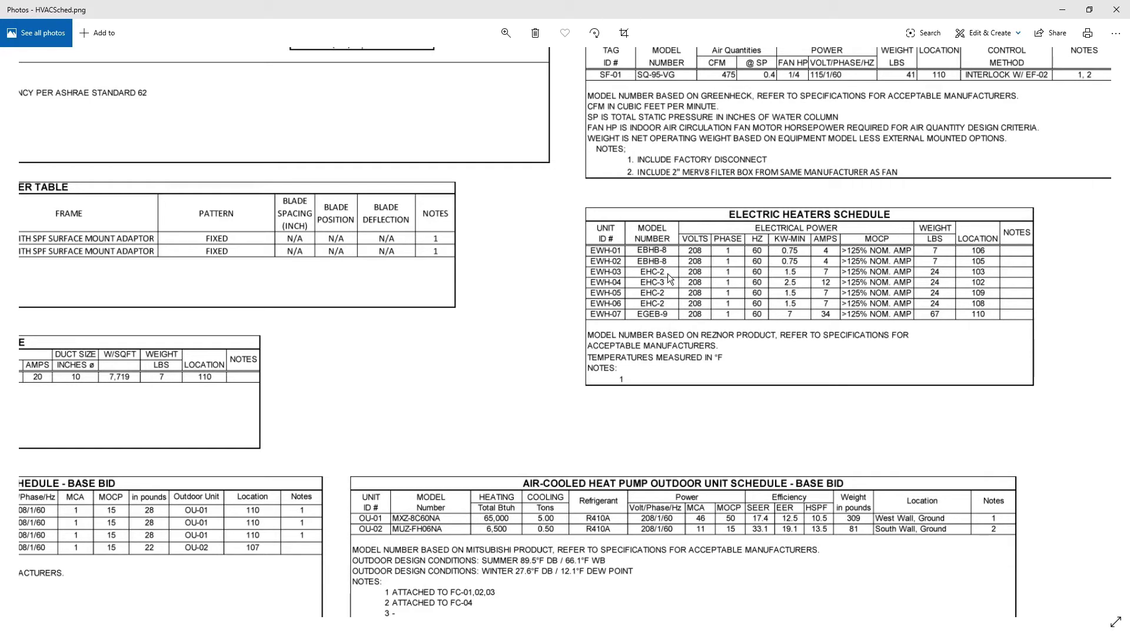
{"action": "key", "text": "alt+Tab"}
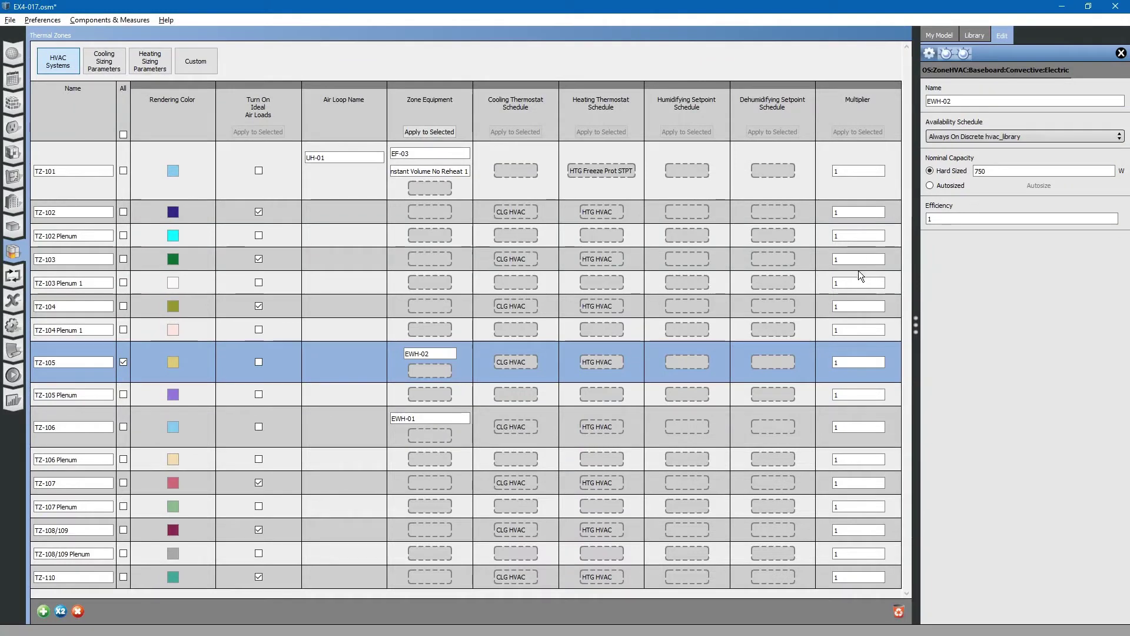
{"action": "left_click", "coordinate": [976, 34]}
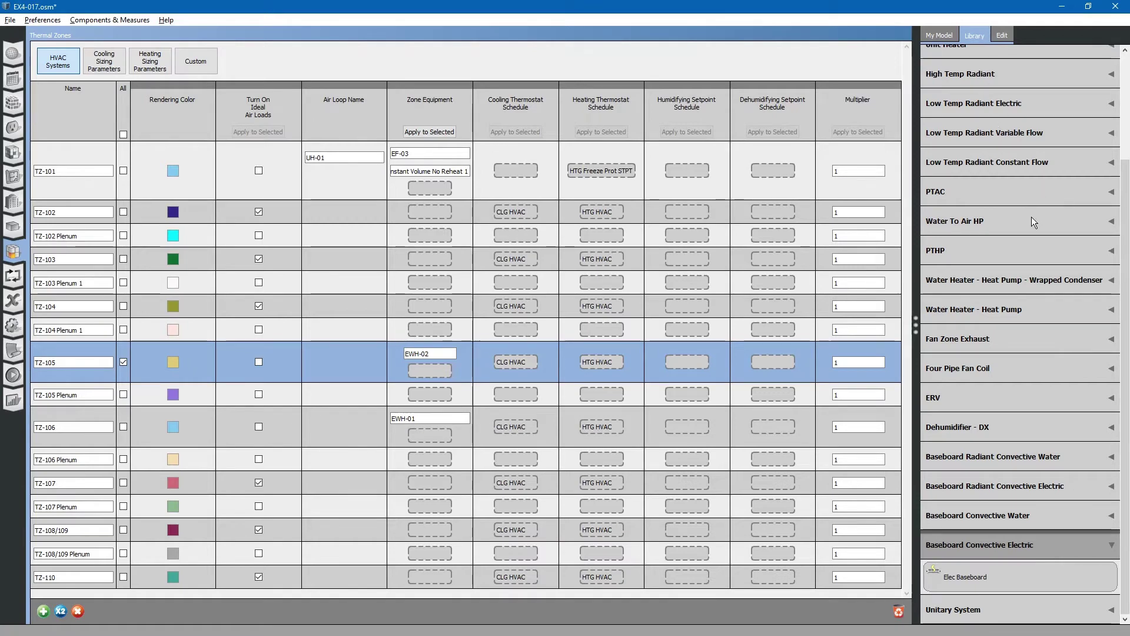
{"action": "scroll", "coordinate": [1035, 220], "scroll_direction": "up", "scroll_amount": 3}
{"action": "left_click", "coordinate": [993, 175]}
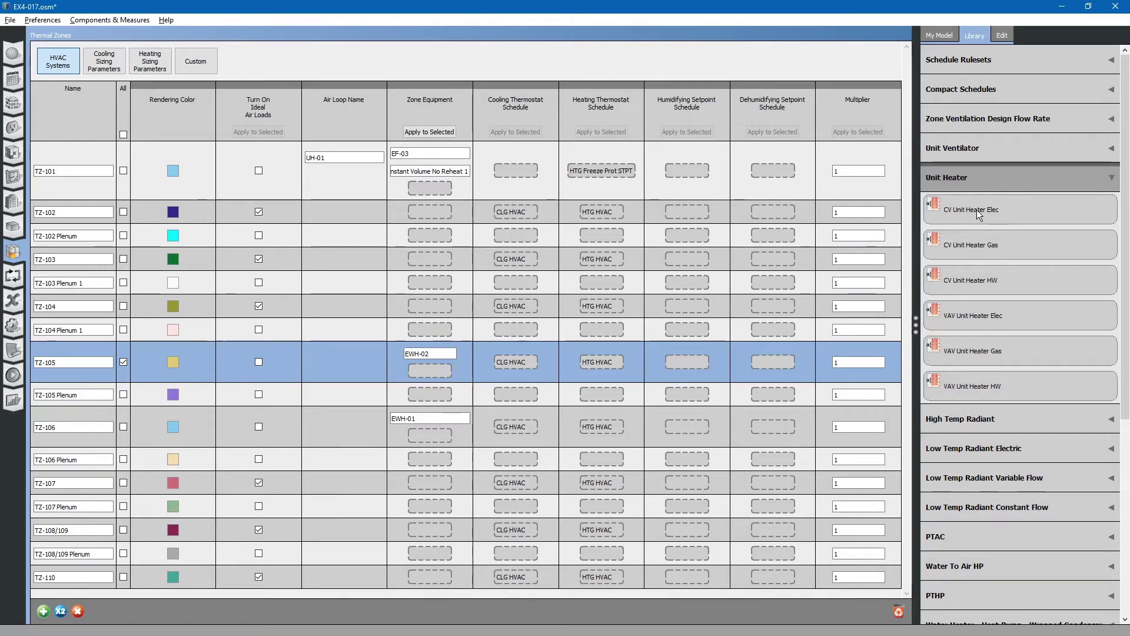
{"action": "key", "text": "alt+Tab"}
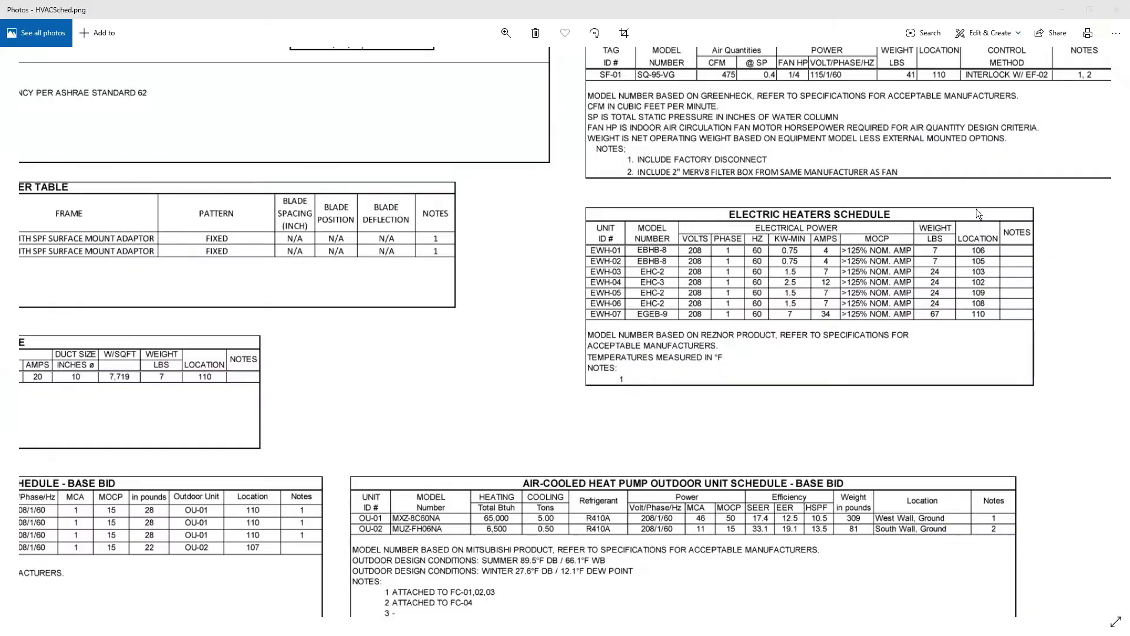
{"action": "key", "text": "alt+Tab"}
{"action": "left_click_drag", "start_coordinate": [976, 213], "coordinate": [433, 262]}
Step: Rename TZ-103's electric unit heater as EWH-03 and select it
{"action": "left_click", "coordinate": [459, 257]}
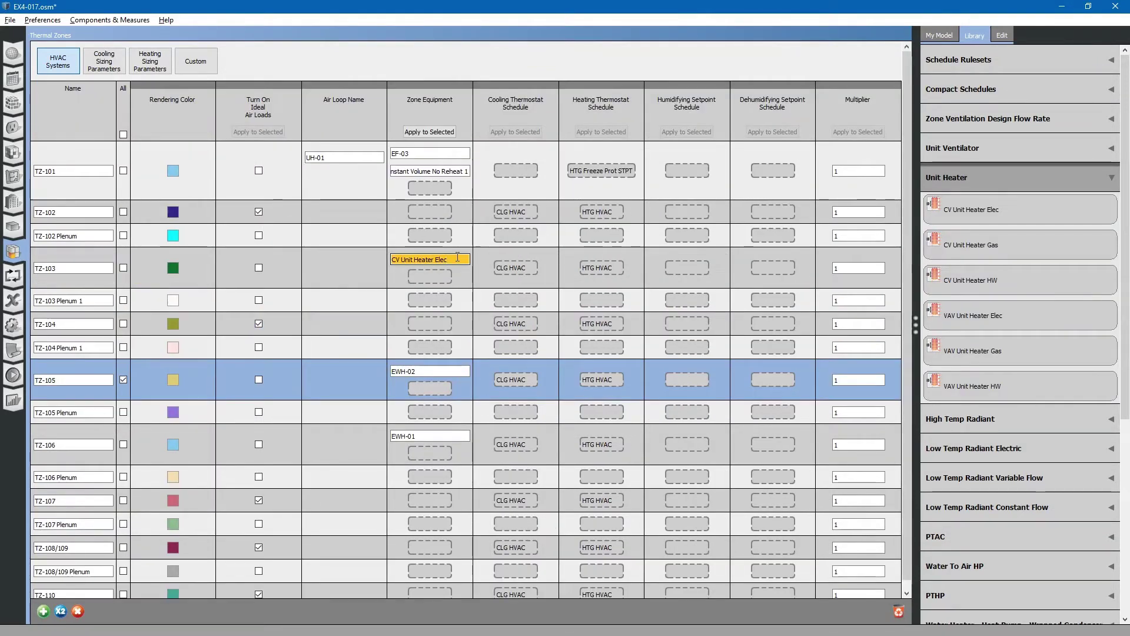
{"action": "left_click", "coordinate": [458, 257]}
{"action": "type", "text": "EWH-03"}
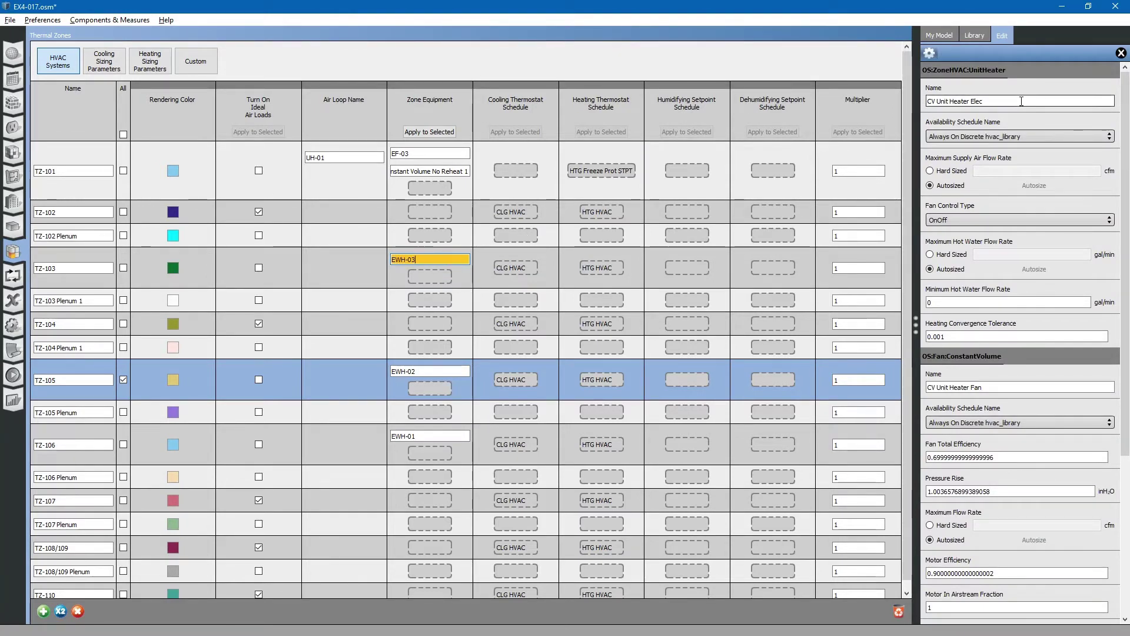
{"action": "key", "text": "Return"}
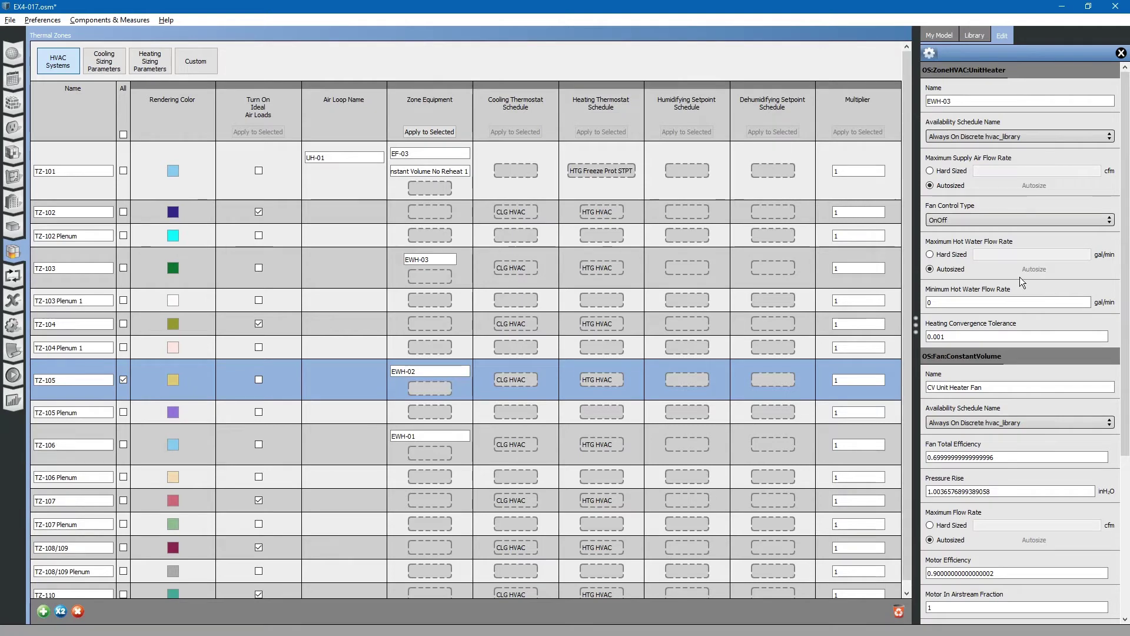
{"action": "left_click", "coordinate": [459, 259]}
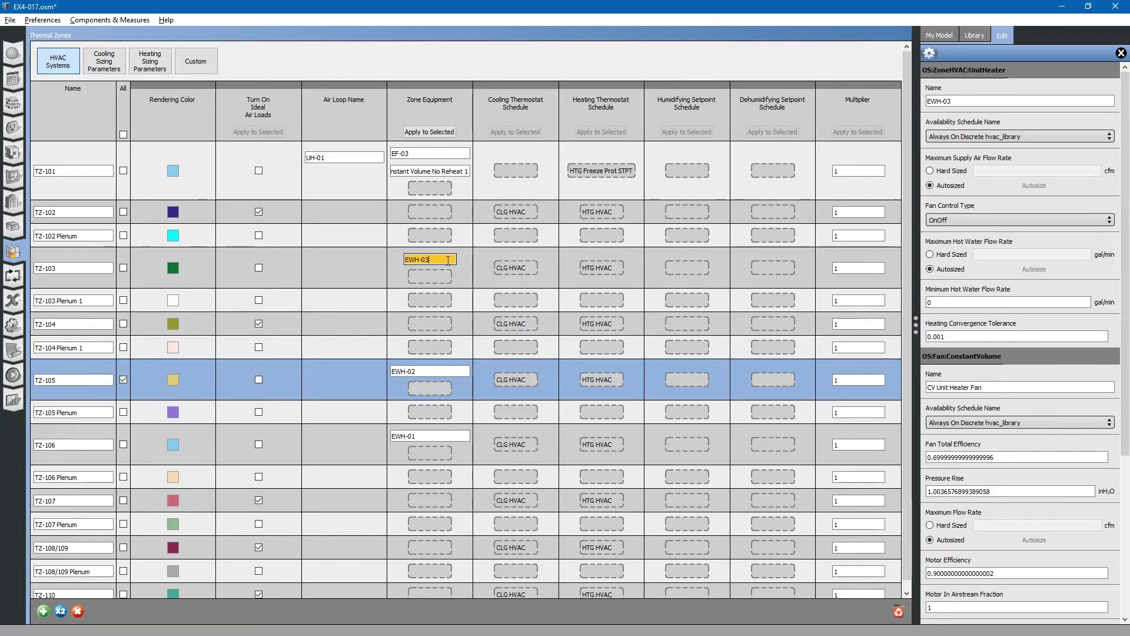
Step: Check the electric heaters schedule, add TZ-102 and TZ-108/109 to the selected zones, and apply TZ-103's EWH-03 unit heater to the selection
{"action": "key", "text": "alt+Tab"}
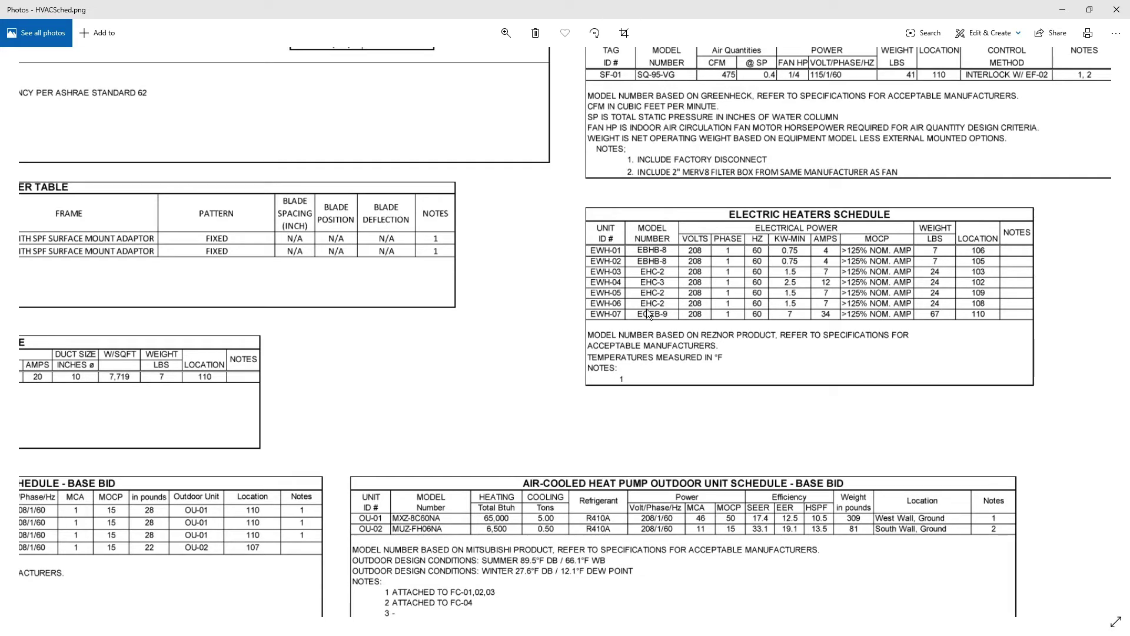
{"action": "key", "text": "alt+Tab"}
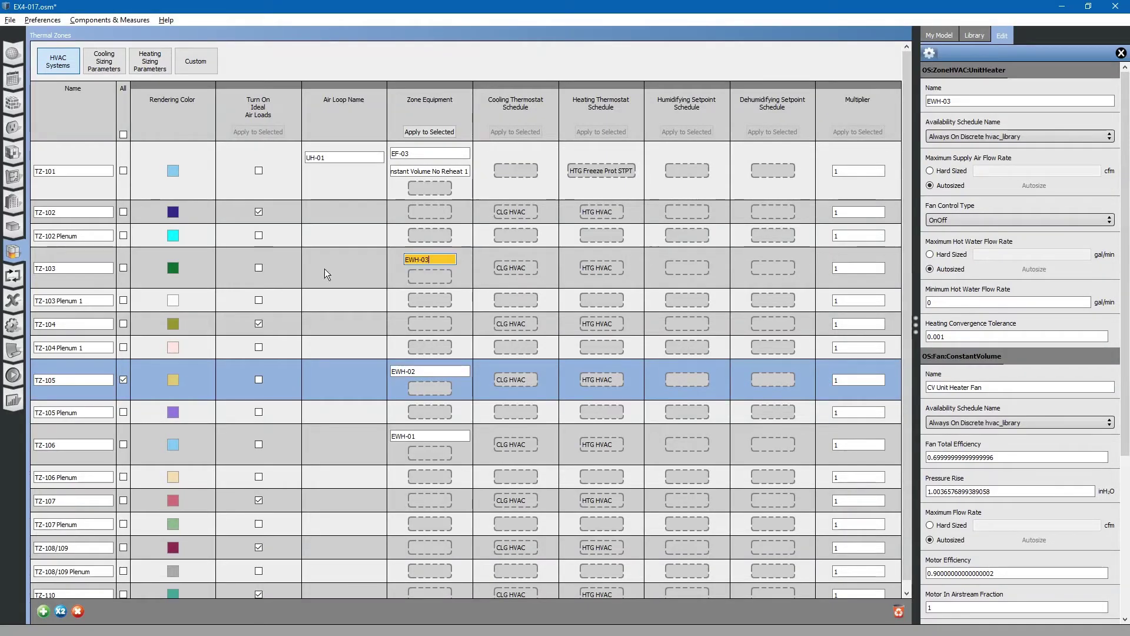
{"action": "left_click", "coordinate": [123, 212]}
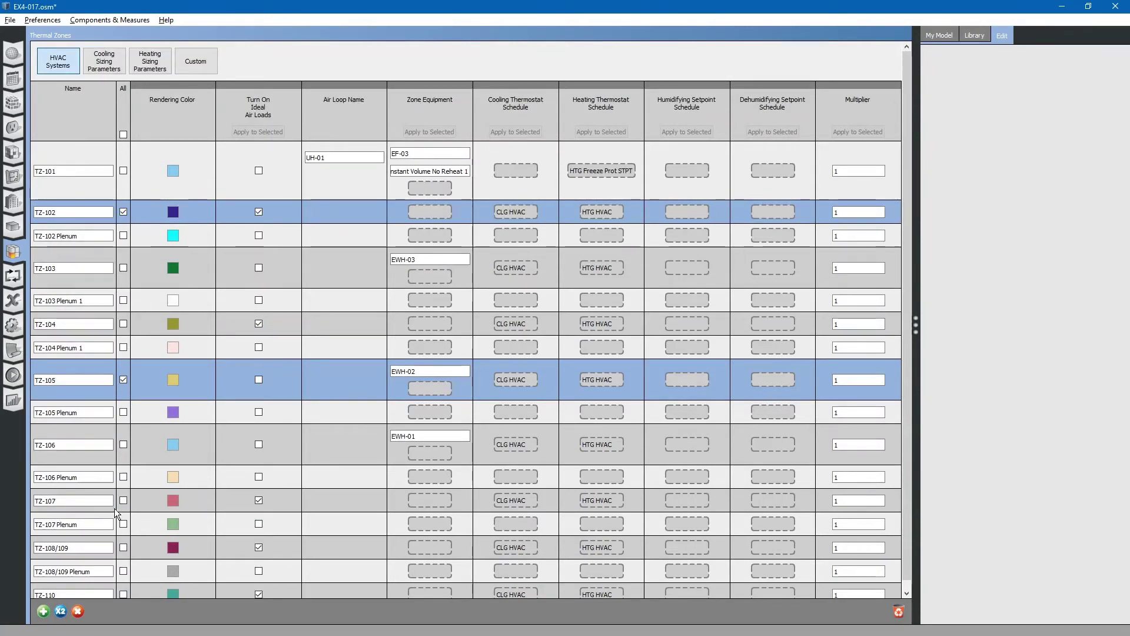
{"action": "scroll", "coordinate": [126, 523], "scroll_direction": "down", "scroll_amount": 1}
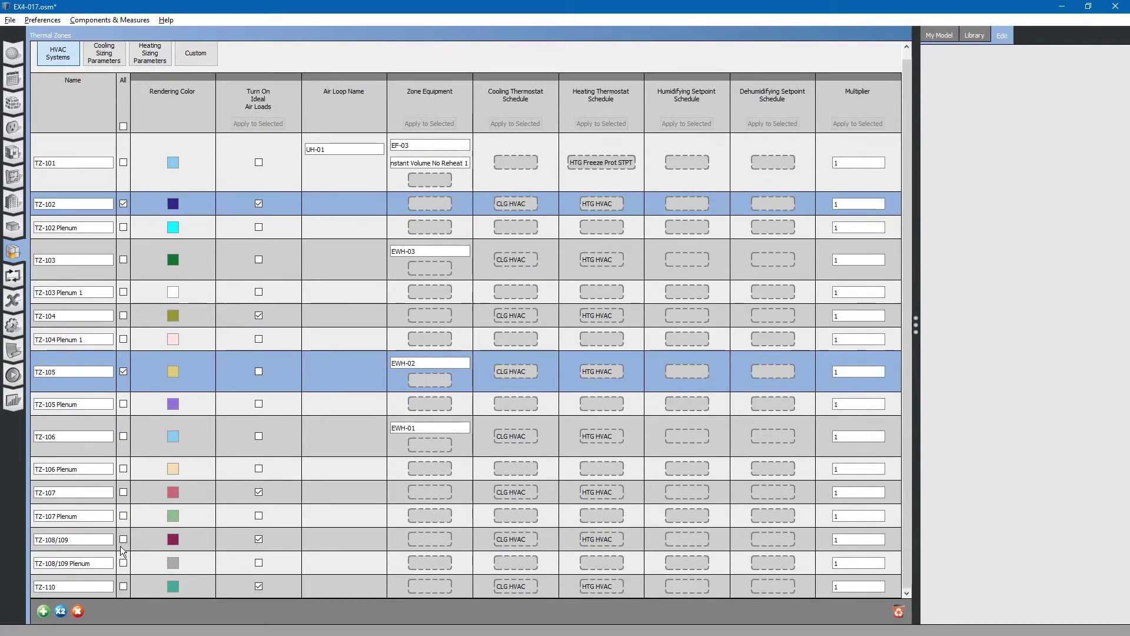
{"action": "left_click", "coordinate": [123, 539]}
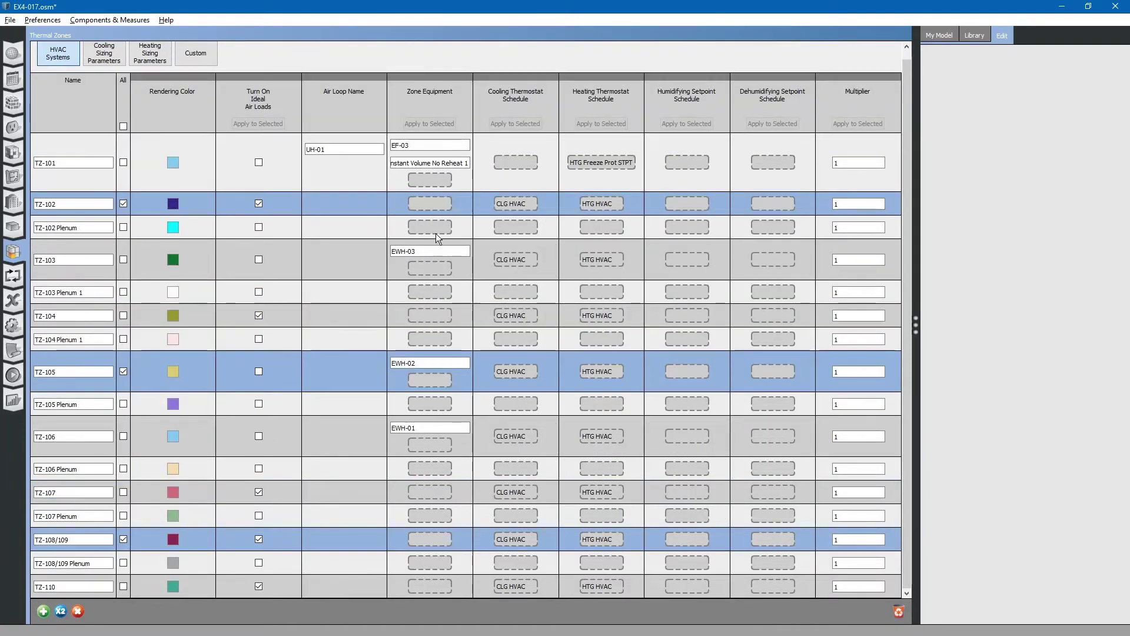
{"action": "left_click", "coordinate": [436, 252]}
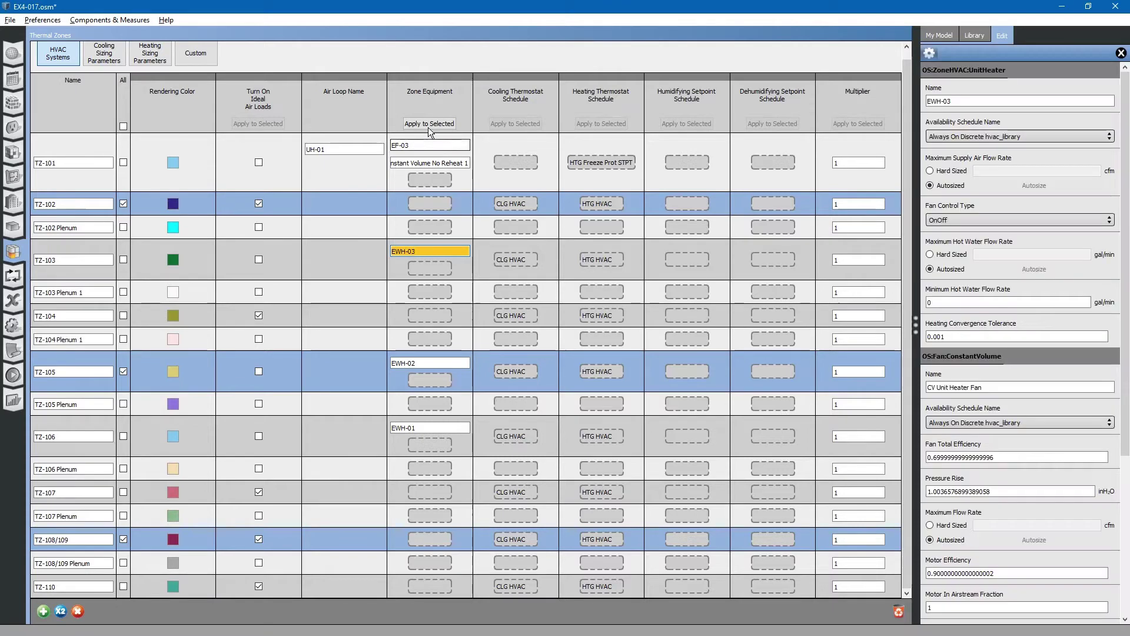
{"action": "left_click", "coordinate": [429, 123]}
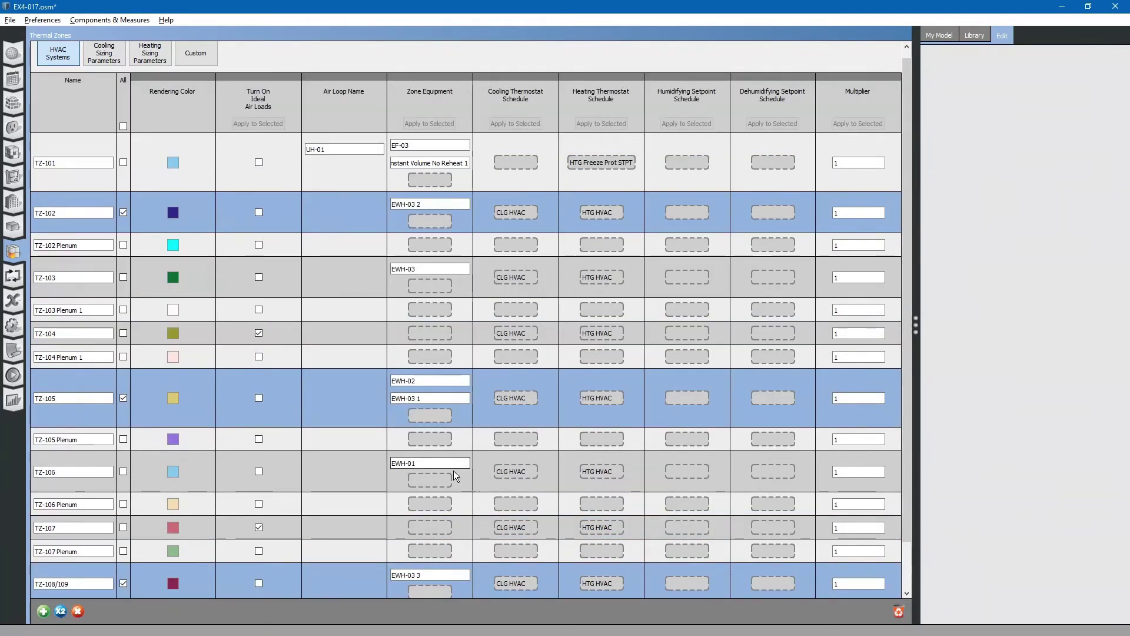
{"action": "scroll", "coordinate": [463, 462], "scroll_direction": "down", "scroll_amount": 1}
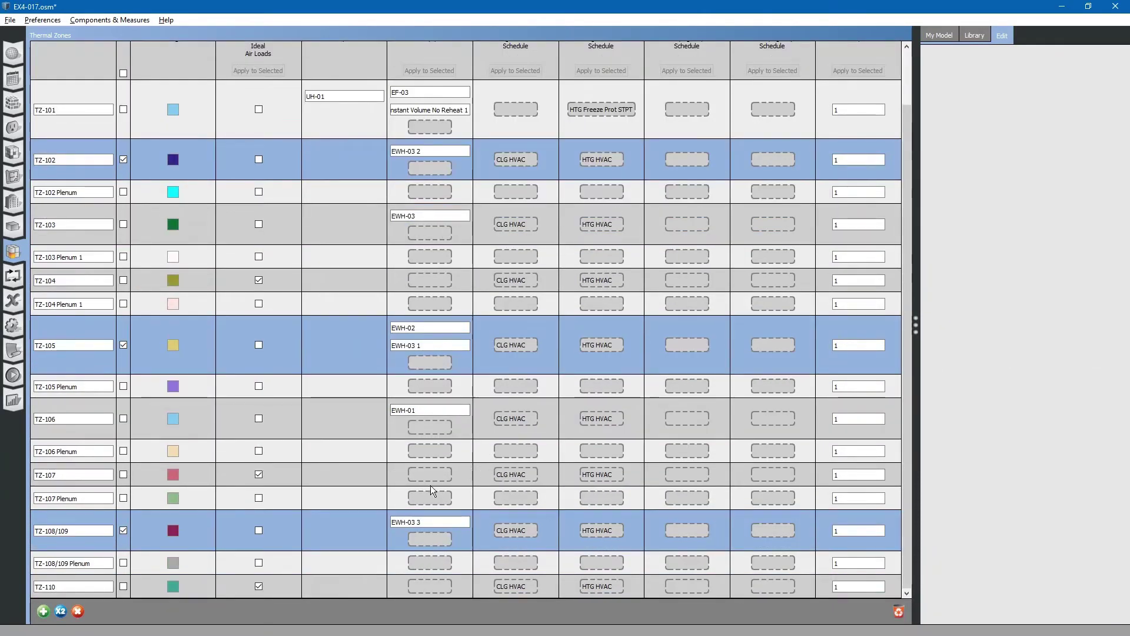
Step: Check the electric heaters schedule and rename the copied unit heater in TZ-102 as EWH-04
{"action": "key", "text": "alt+Tab"}
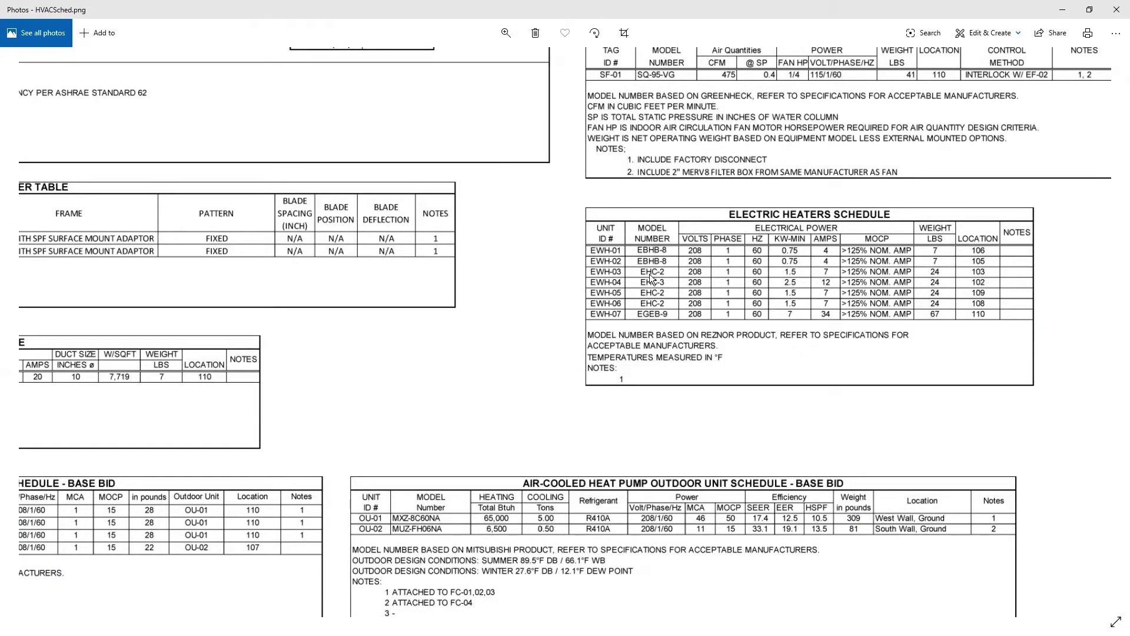
{"action": "key", "text": "alt+Tab"}
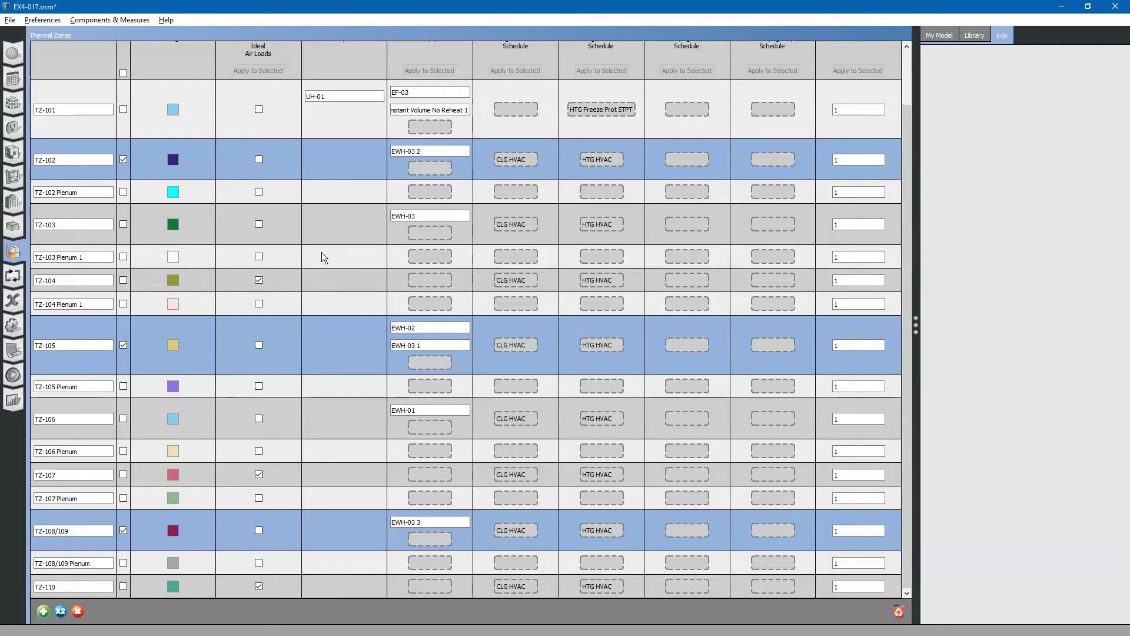
{"action": "left_click", "coordinate": [438, 152]}
{"action": "left_click_drag", "start_coordinate": [437, 151], "coordinate": [406, 151]}
{"action": "type", "text": "04"}
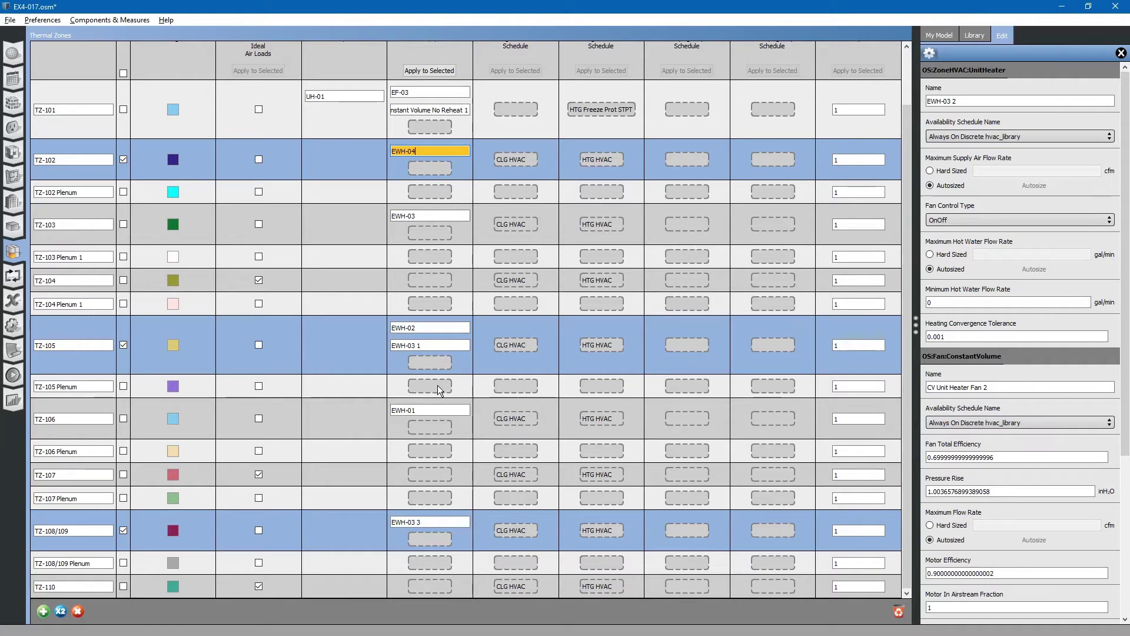
Step: Check the schedule entries for rooms 108 and 109 and rename the copied unit heater in TZ-108/109 as EWH-0506
{"action": "left_click", "coordinate": [442, 522]}
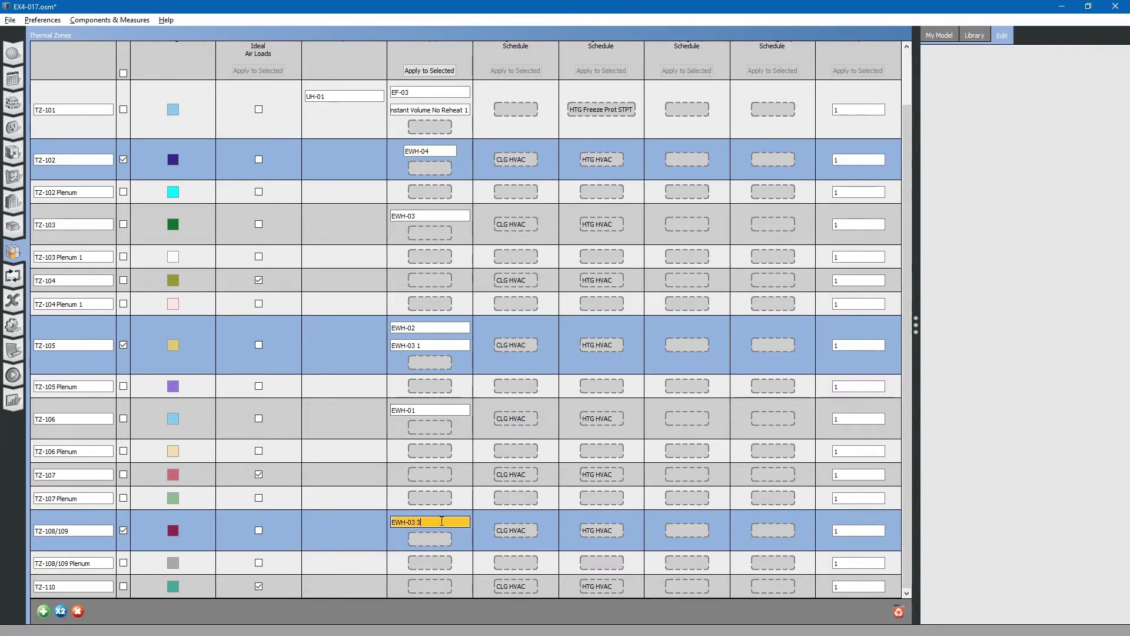
{"action": "key", "text": "alt+Tab"}
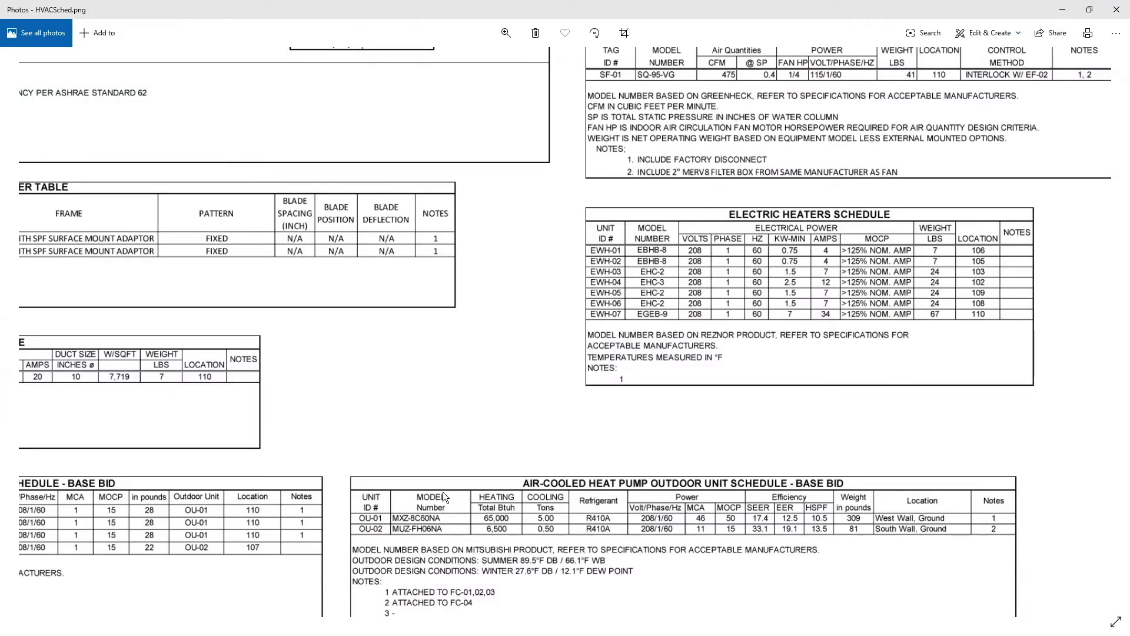
{"action": "key", "text": "alt+Tab"}
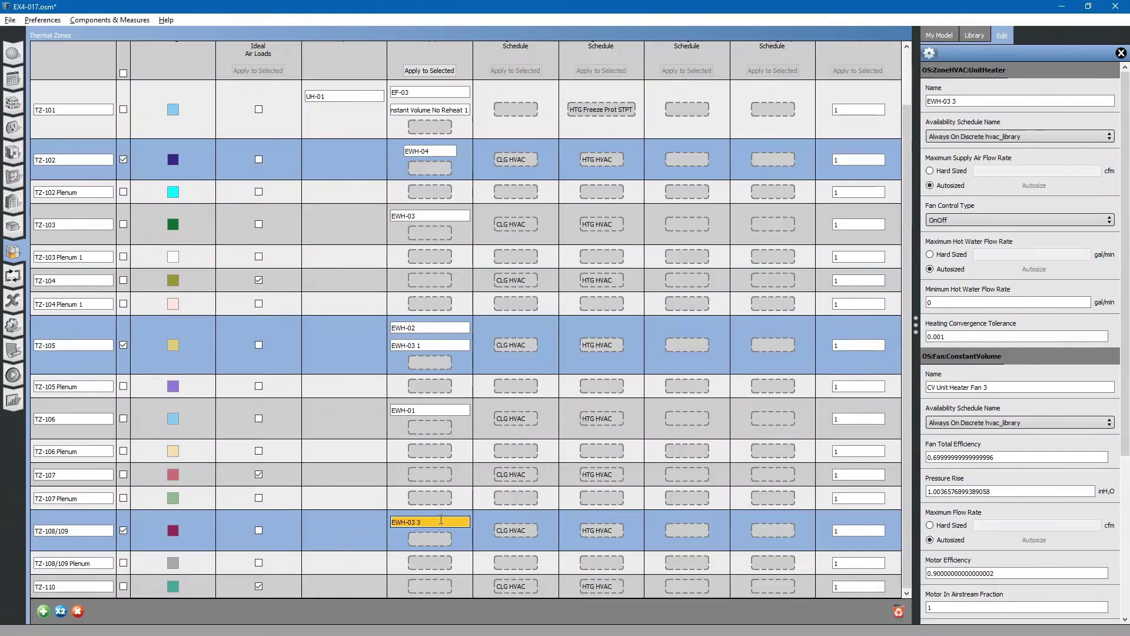
{"action": "type", "text": "506"}
{"action": "key", "text": "Return"}
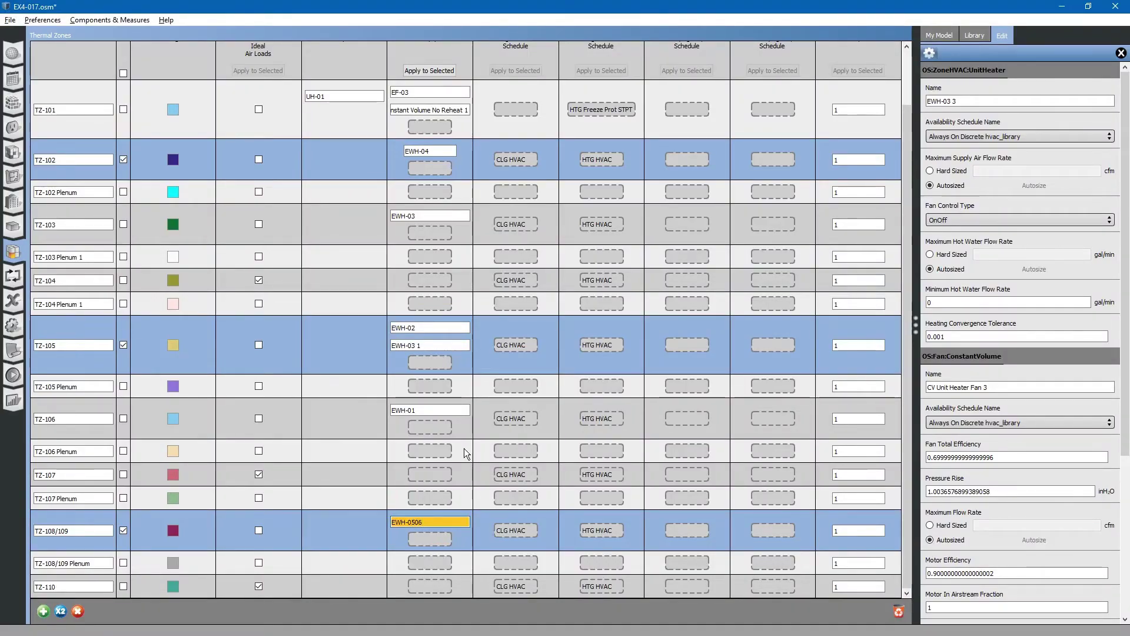
Step: Compare the properties of the EWH-01 baseboard in TZ-106 with the electric heaters schedule and look up the remaining heater
{"action": "left_click", "coordinate": [444, 412]}
{"action": "key", "text": "alt+Tab"}
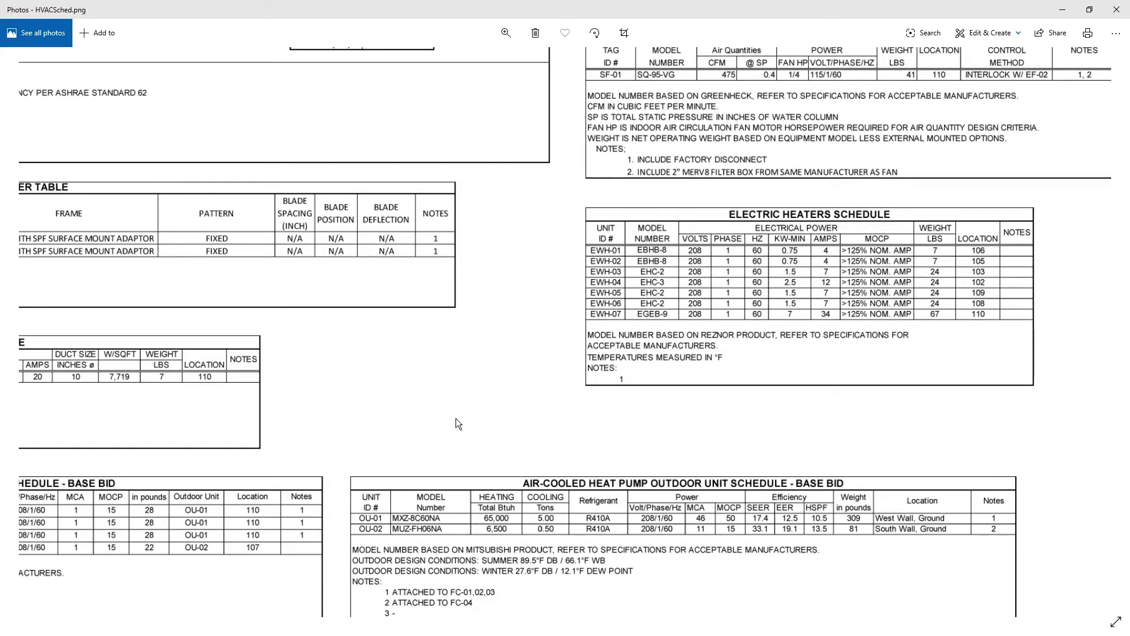
{"action": "key", "text": "alt+Tab"}
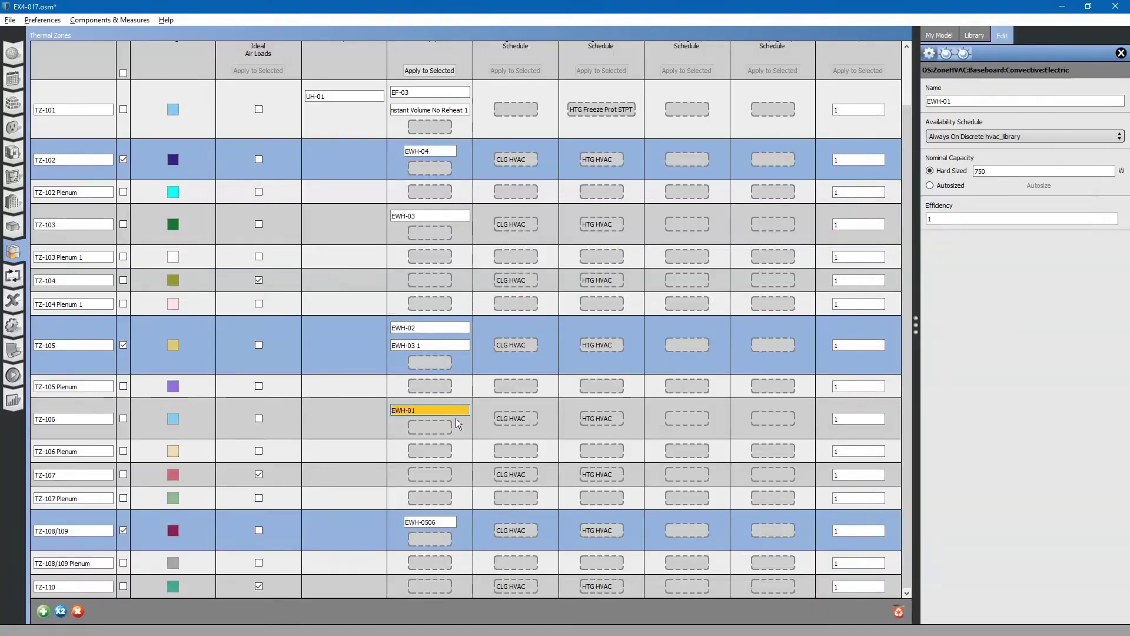
{"action": "key", "text": "alt+Tab"}
{"action": "key", "text": "alt+Tab"}
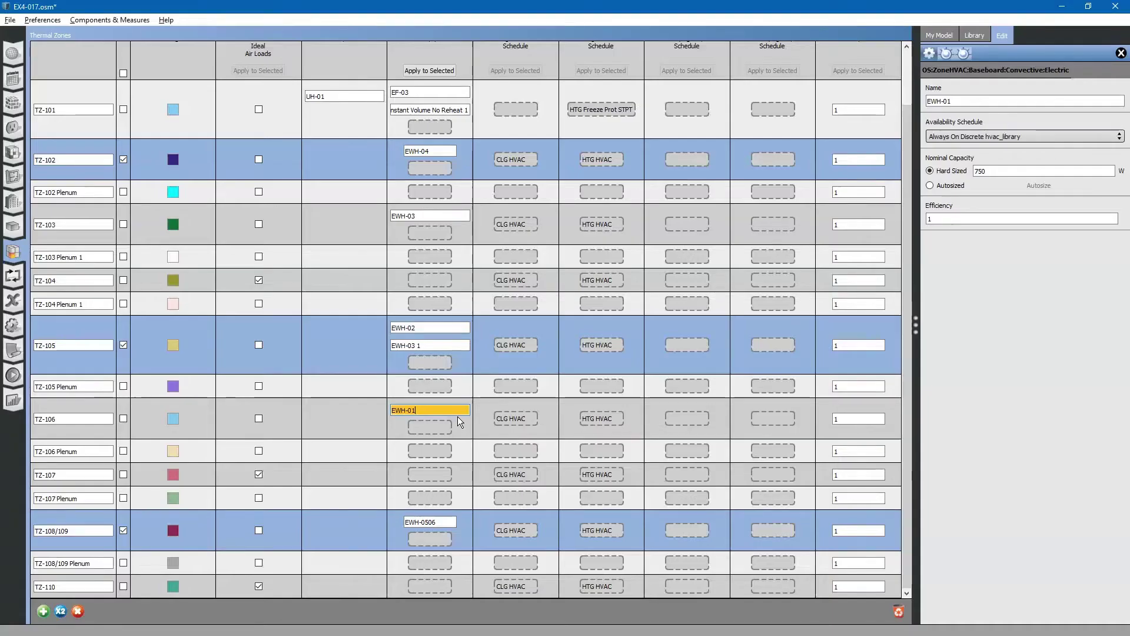
{"action": "key", "text": "alt+Tab"}
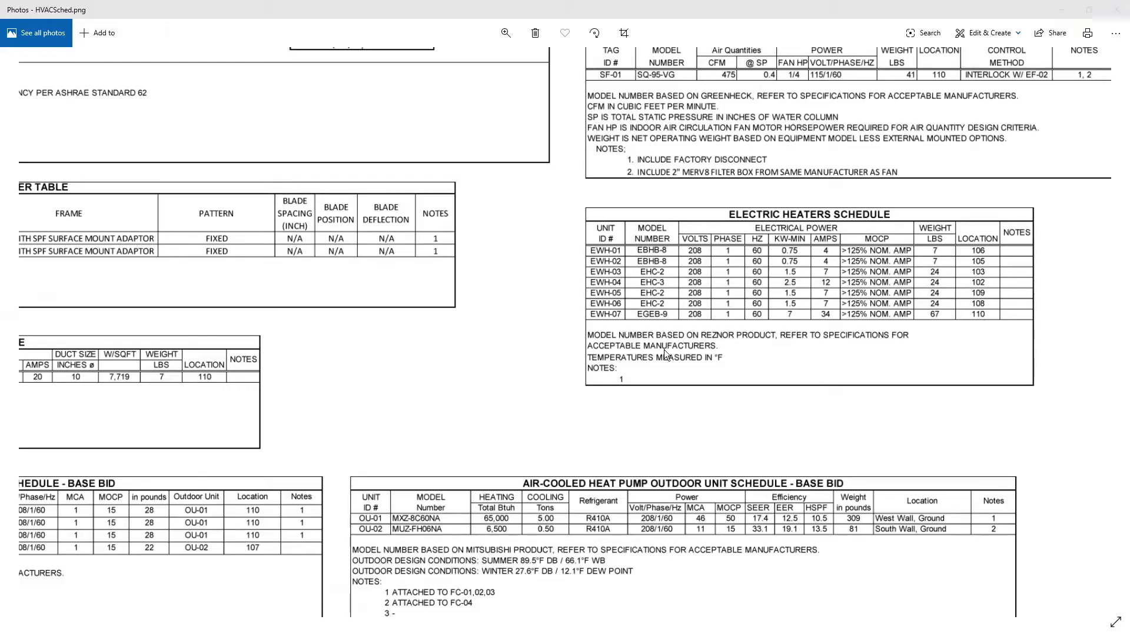
{"action": "key", "text": "alt+Tab"}
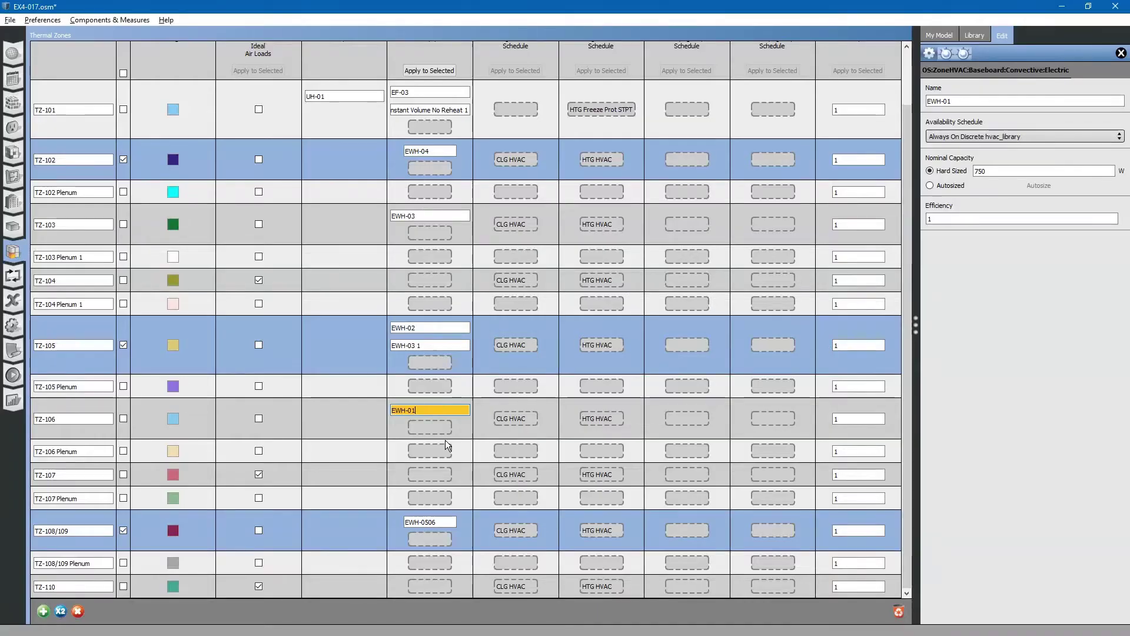
Step: Deselect TZ-108/109, TZ-105 and TZ-102, and copy the EWH-04 unit heater from TZ-102 to the zone equipment of TZ-110
{"action": "left_click", "coordinate": [431, 215]}
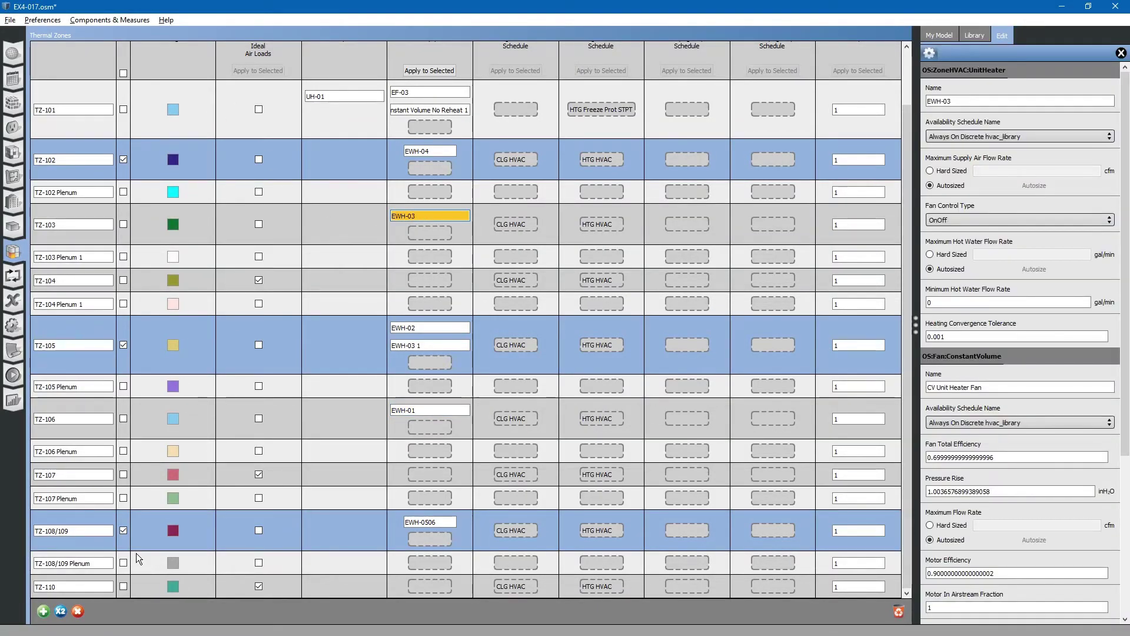
{"action": "left_click", "coordinate": [123, 530]}
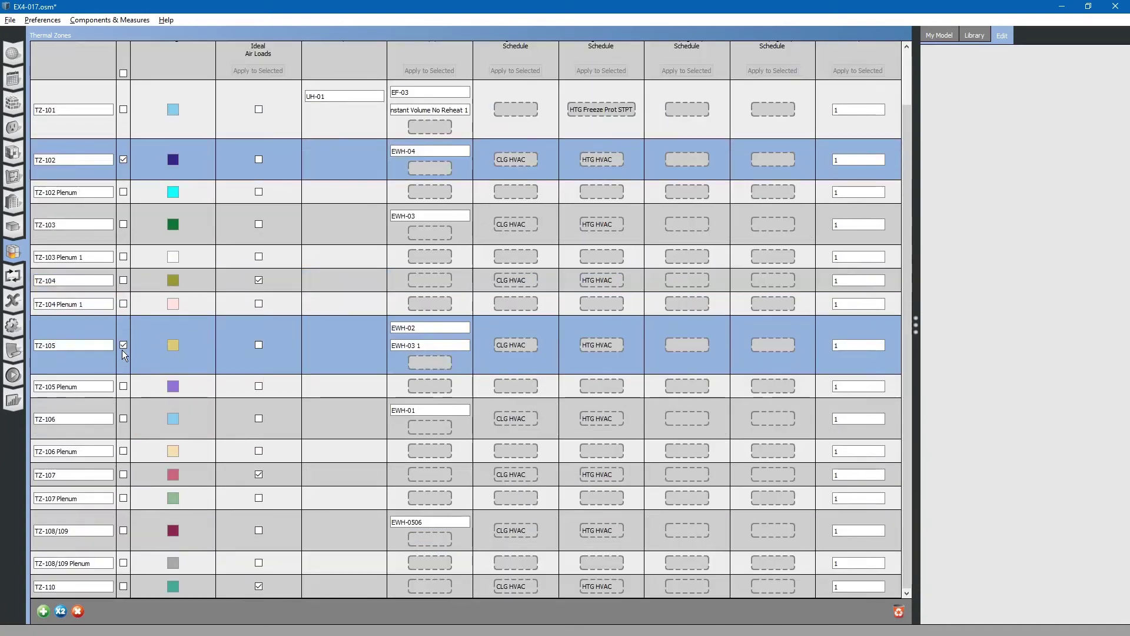
{"action": "left_click", "coordinate": [123, 344]}
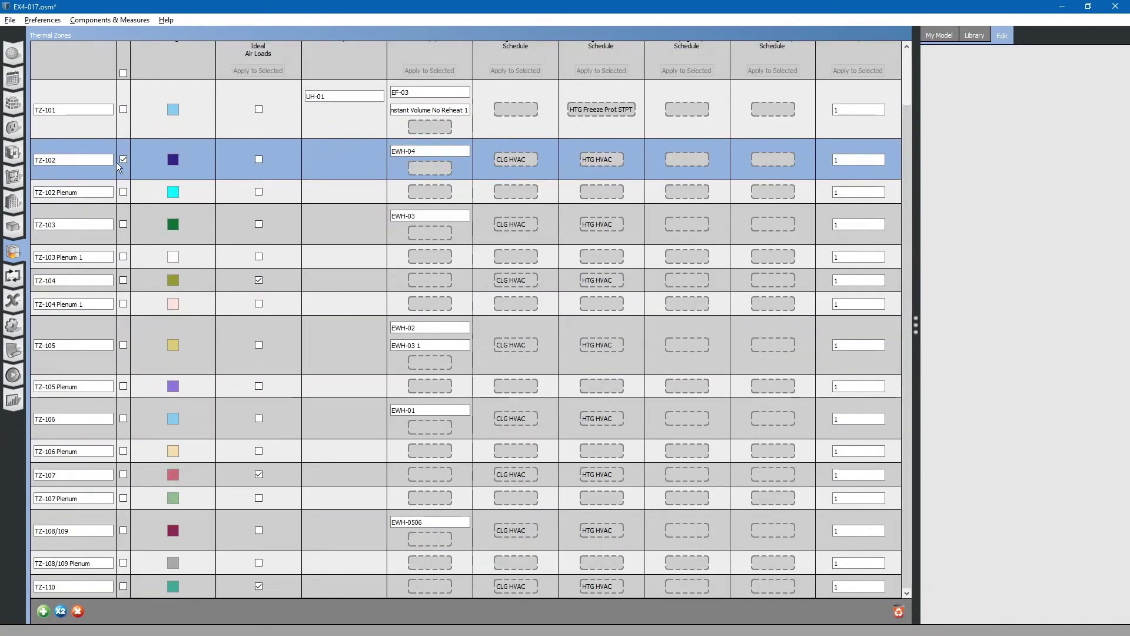
{"action": "left_click", "coordinate": [123, 159]}
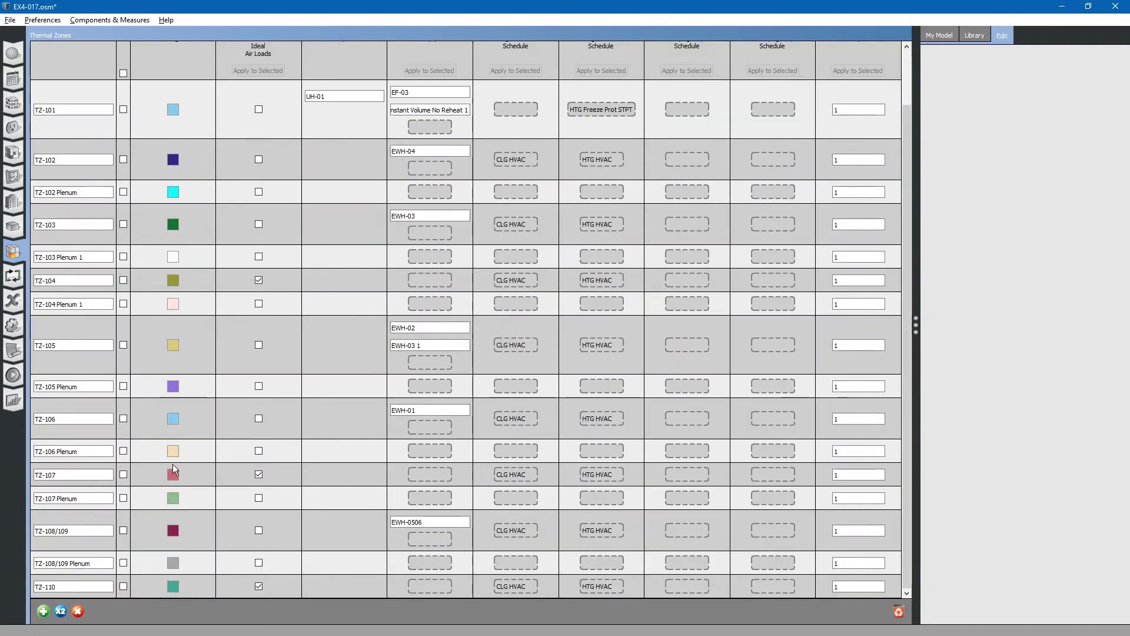
{"action": "left_click", "coordinate": [123, 586]}
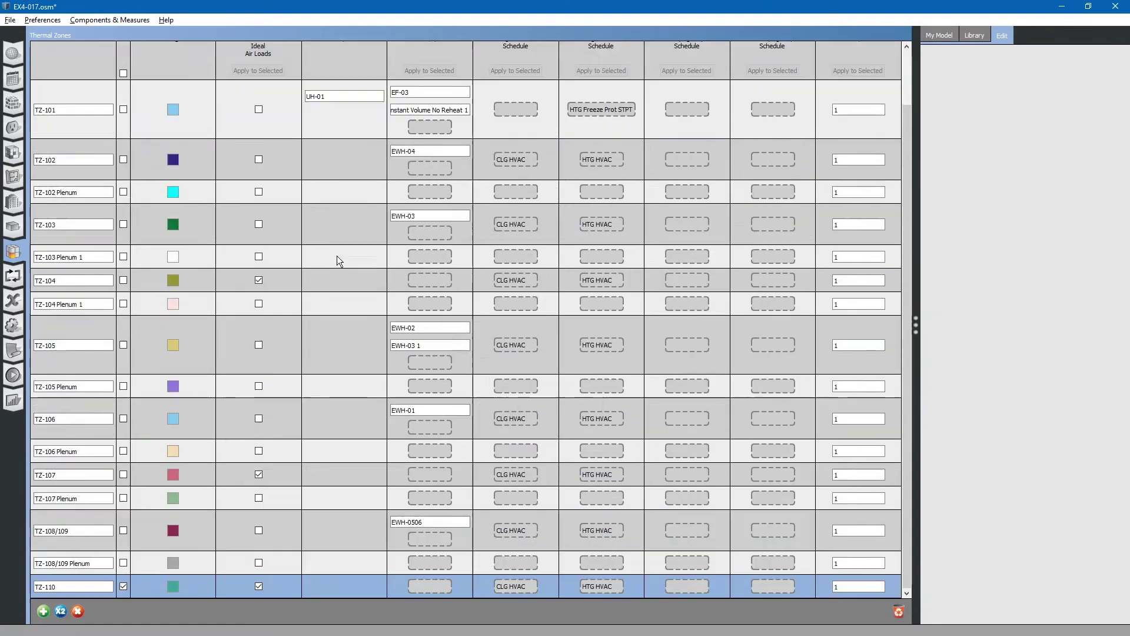
{"action": "left_click", "coordinate": [430, 151]}
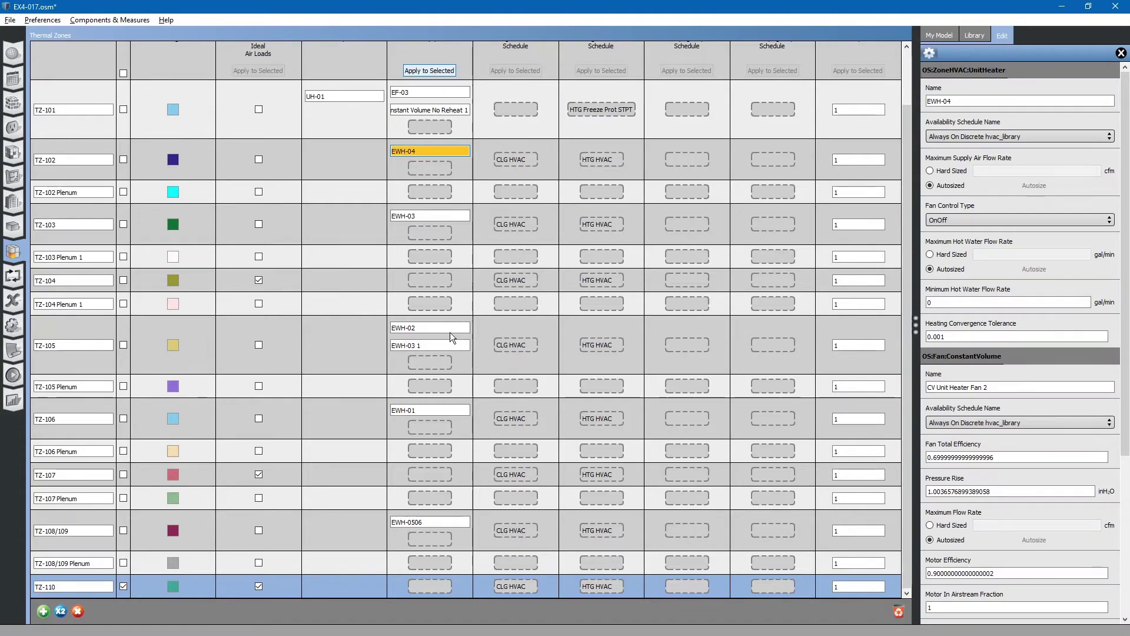
Step: Check the tag of room 110's heater in the schedule and rename the copied unit heater in TZ-110 as EWH-07
{"action": "key", "text": "alt+Tab"}
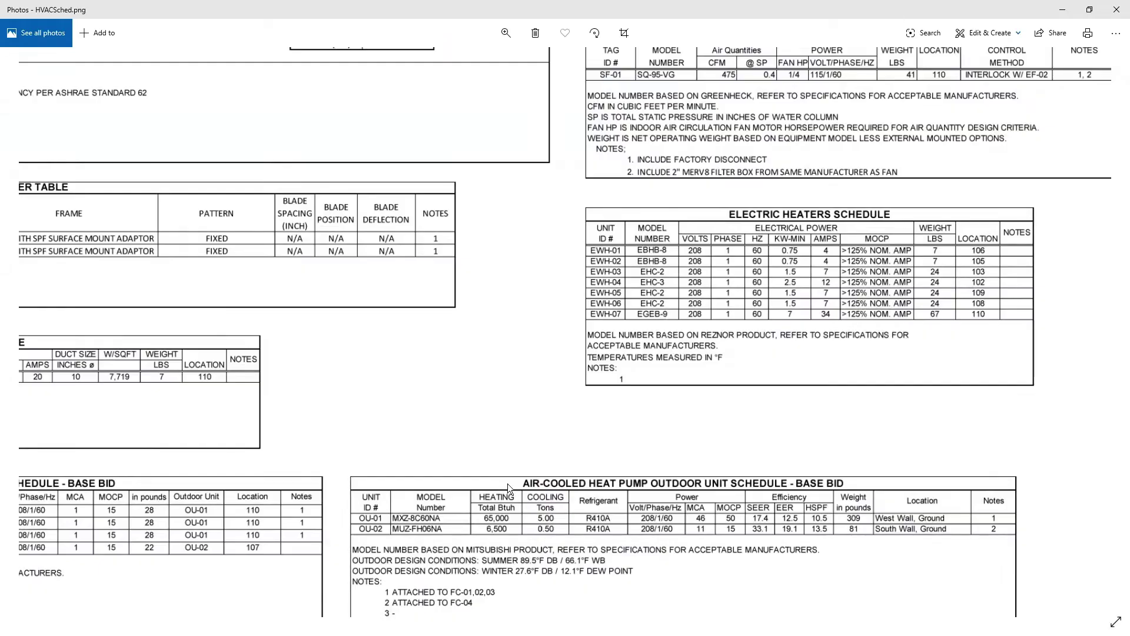
{"action": "key", "text": "alt+Tab"}
{"action": "left_click", "coordinate": [433, 569]}
{"action": "left_click_drag", "start_coordinate": [433, 569], "coordinate": [415, 569]}
{"action": "type", "text": "7"}
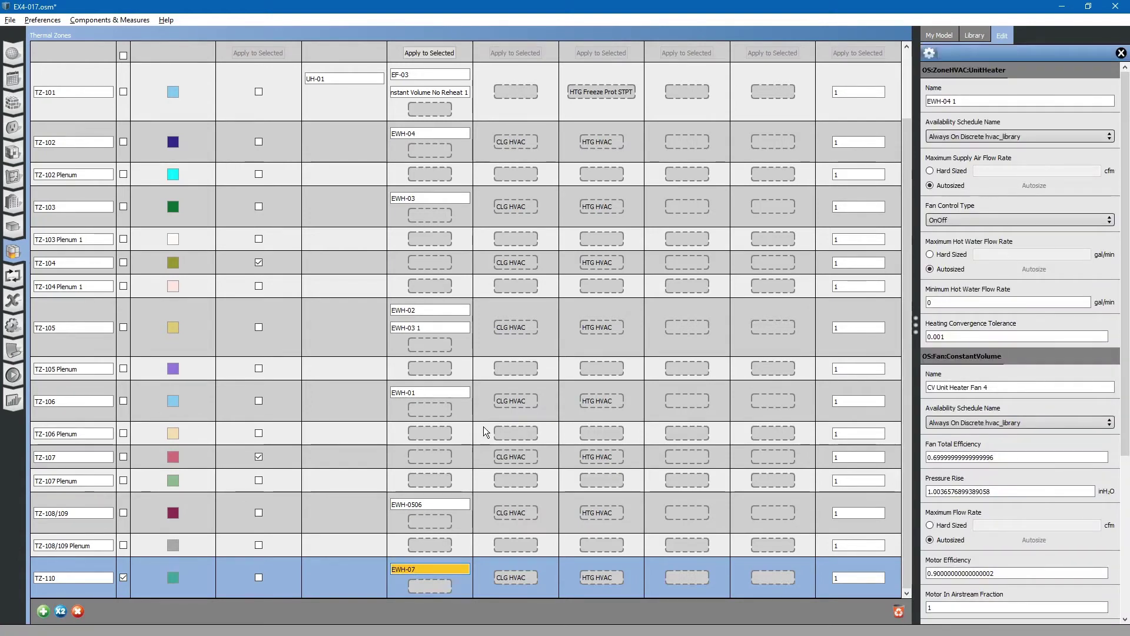
Step: Switch to the HVAC floor plan image and examine the equipment serving the decon, turnout, locker, shower, office and community rooms
{"action": "key", "text": "alt+Tab"}
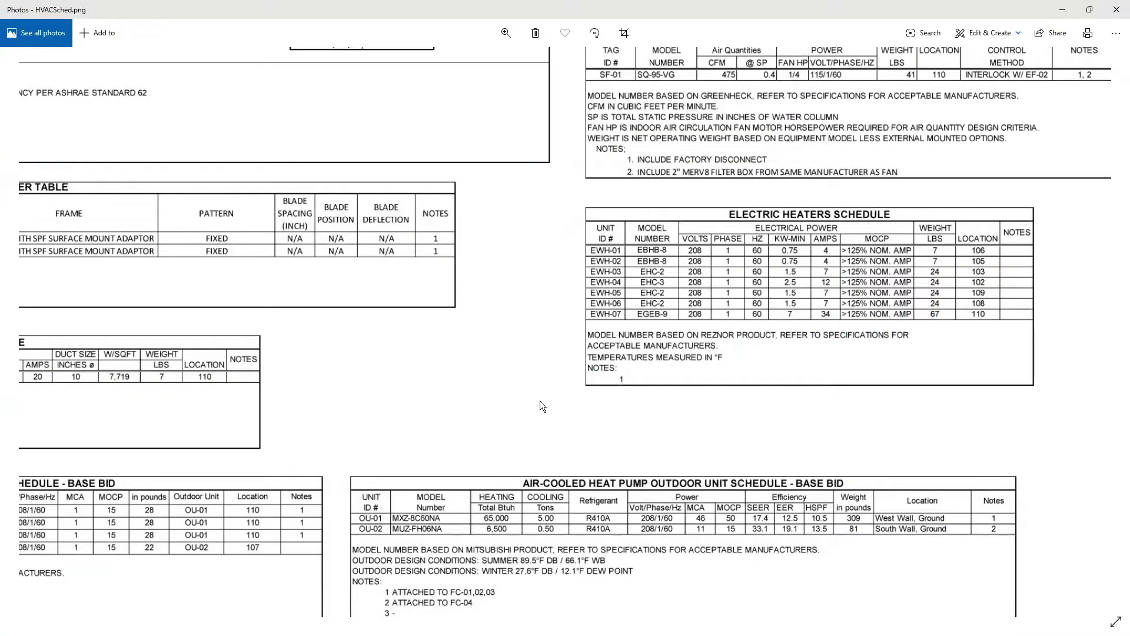
{"action": "scroll", "coordinate": [599, 408], "scroll_direction": "down", "scroll_amount": 3}
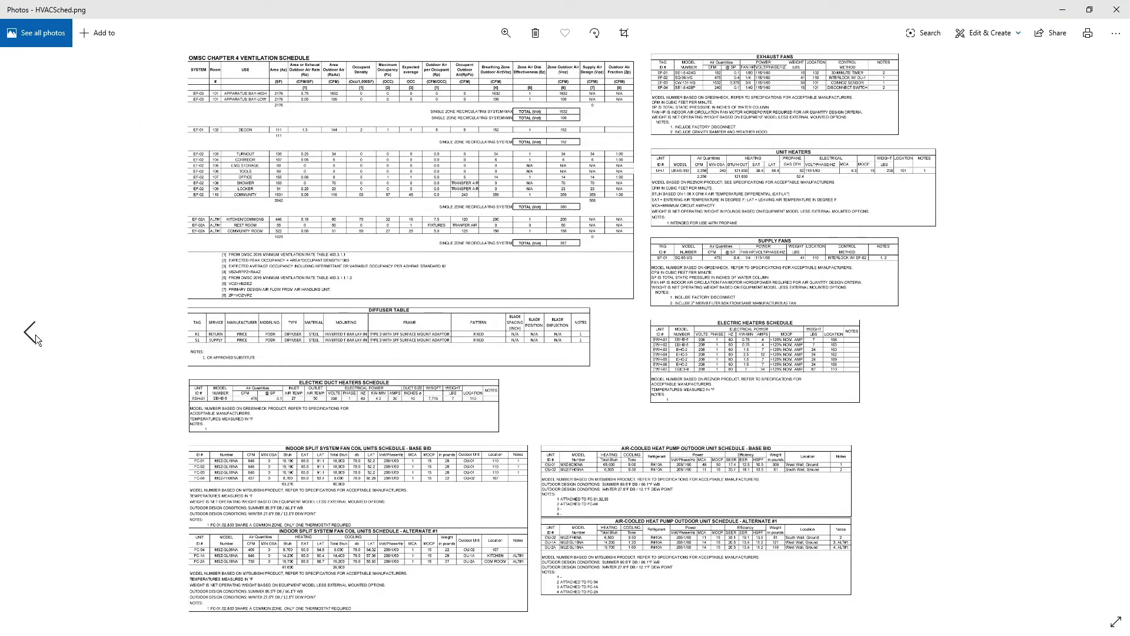
{"action": "left_click", "coordinate": [31, 333]}
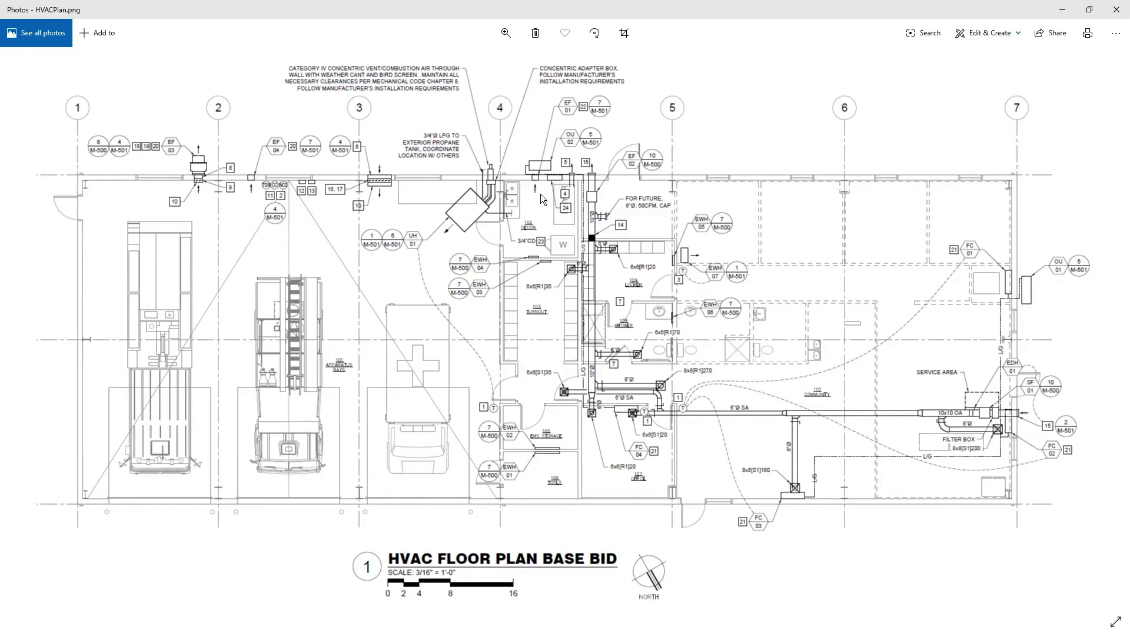
{"action": "scroll", "coordinate": [532, 188], "scroll_direction": "up", "scroll_amount": 4}
{"action": "left_click_drag", "start_coordinate": [571, 291], "coordinate": [578, 314]}
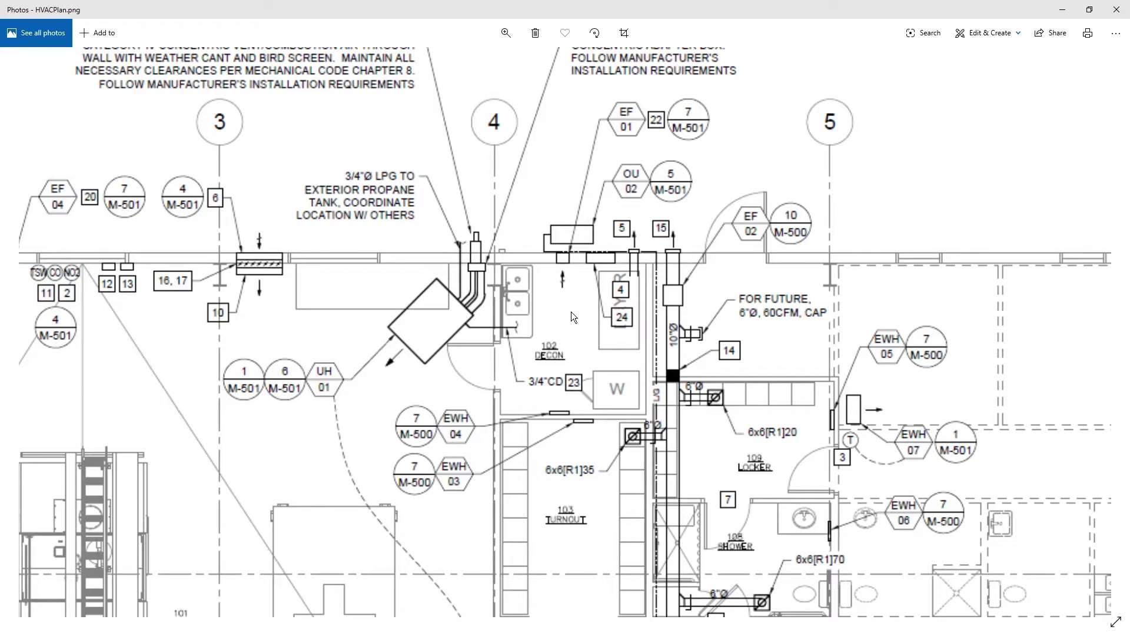
{"action": "scroll", "coordinate": [571, 311], "scroll_direction": "down", "scroll_amount": 3}
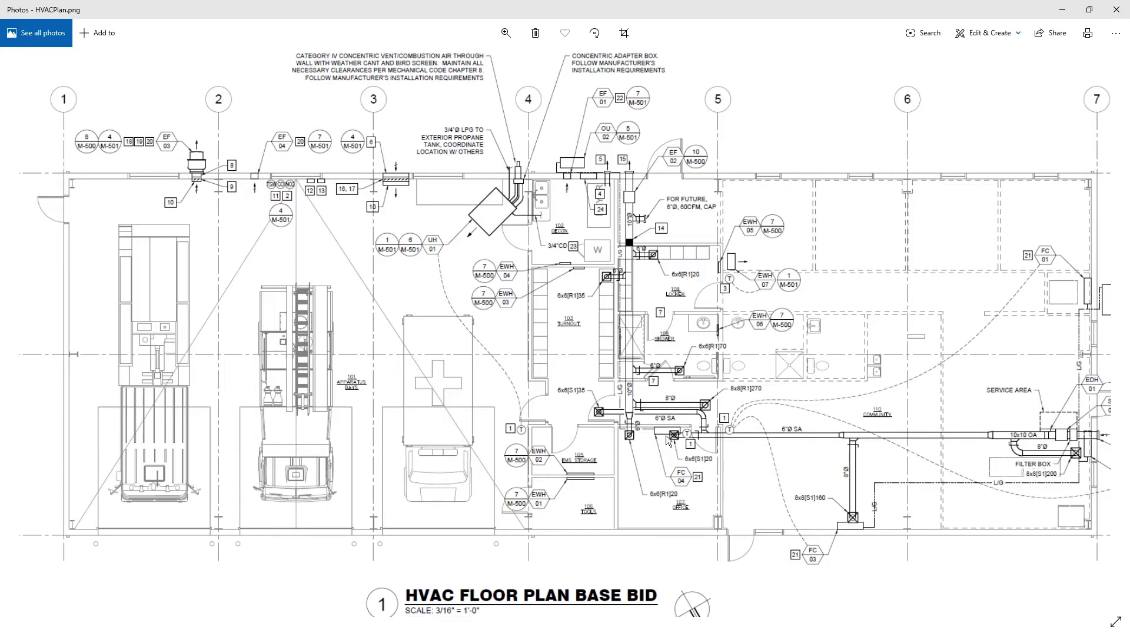
{"action": "scroll", "coordinate": [665, 467], "scroll_direction": "up", "scroll_amount": 3}
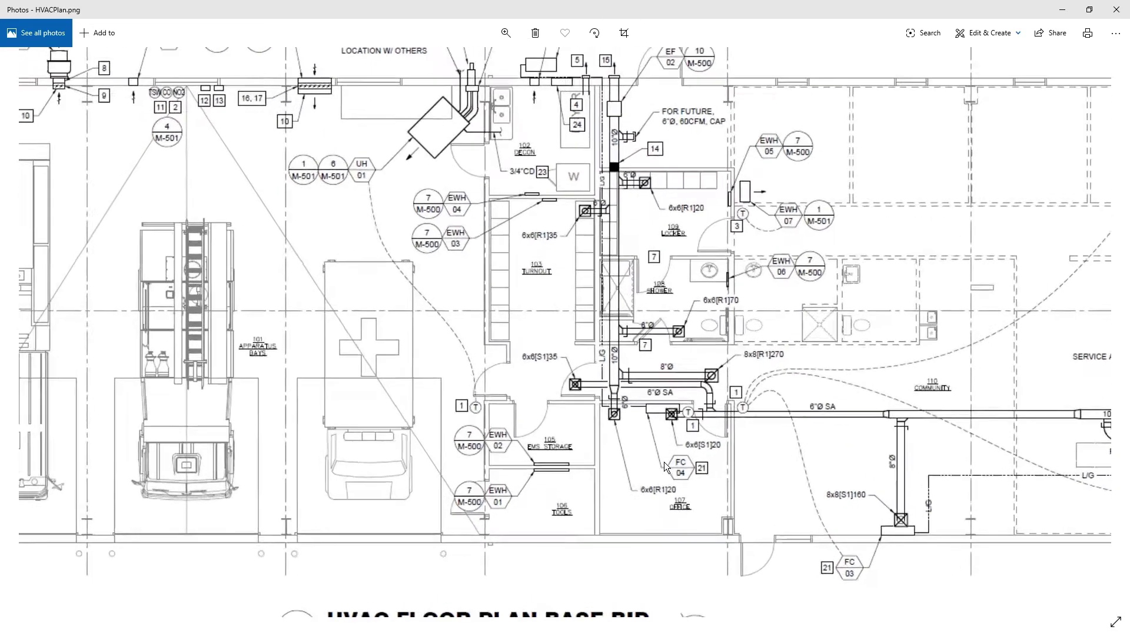
{"action": "left_click_drag", "start_coordinate": [1001, 352], "coordinate": [702, 390]}
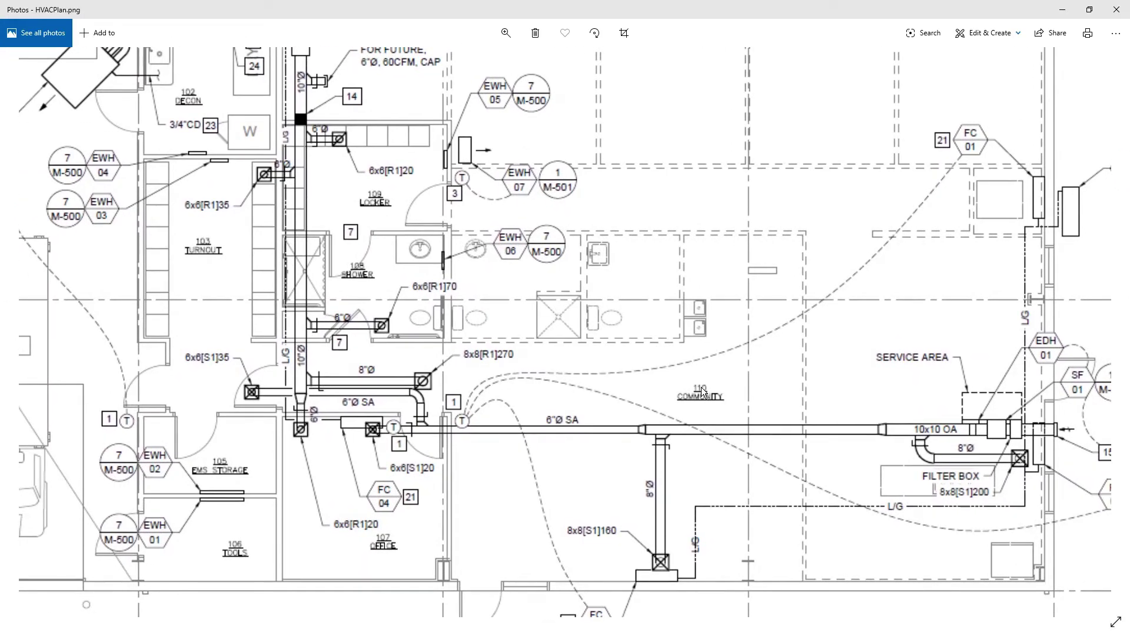
Step: Switch back to OpenStudio and add a PTHP from the library to the zone equipment of TZ-107 Plenum
{"action": "key", "text": "alt+Tab"}
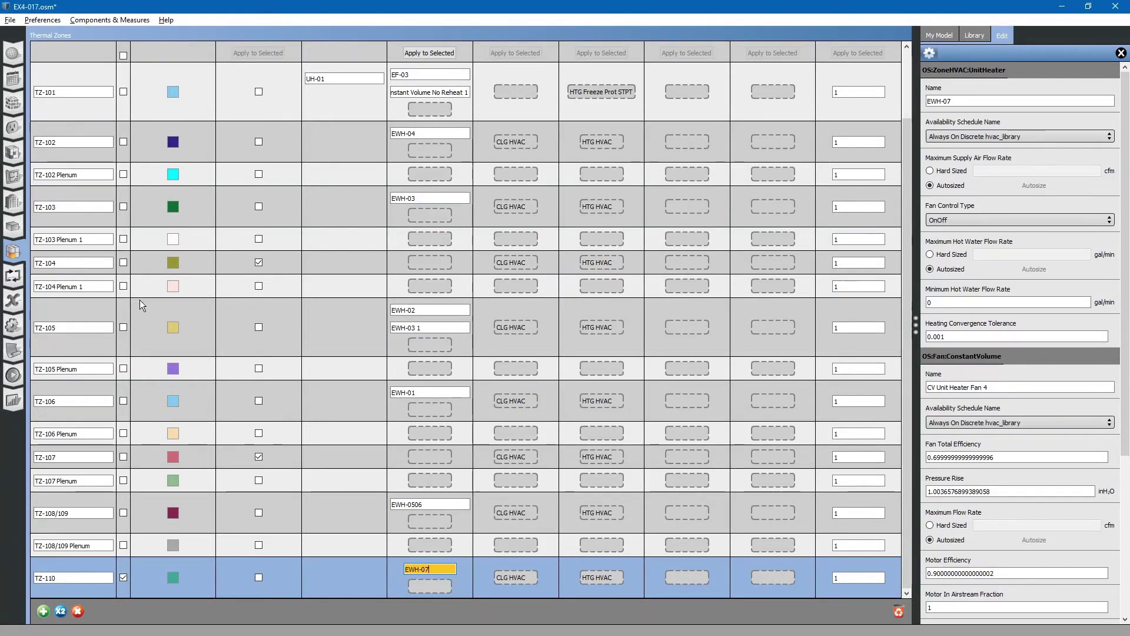
{"action": "left_click", "coordinate": [95, 457]}
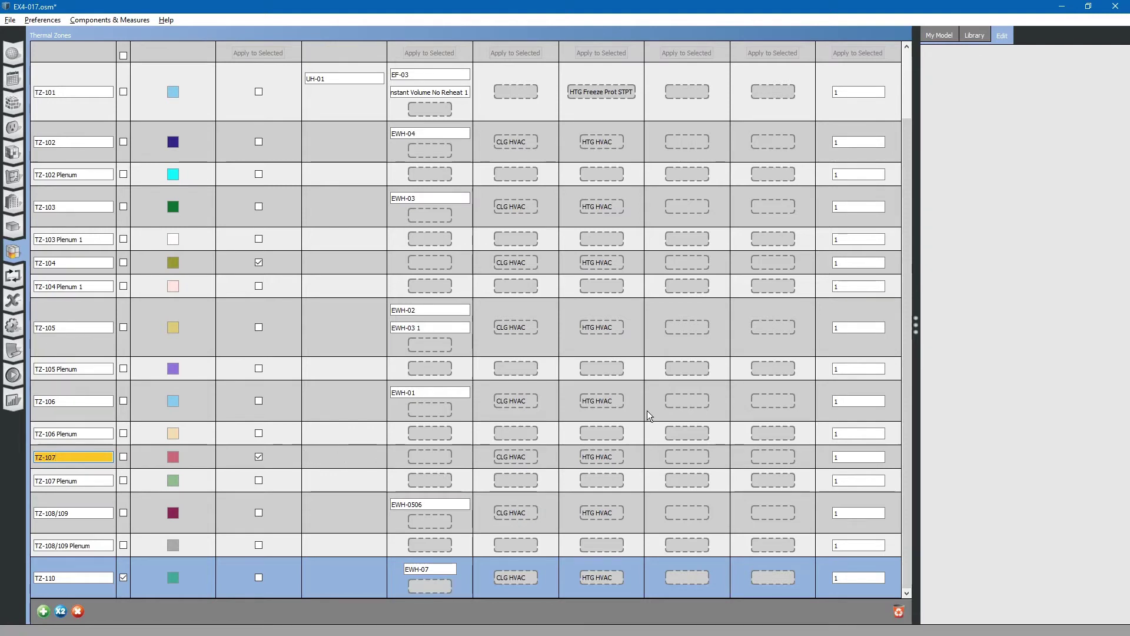
{"action": "left_click", "coordinate": [972, 35]}
{"action": "left_click", "coordinate": [980, 179]}
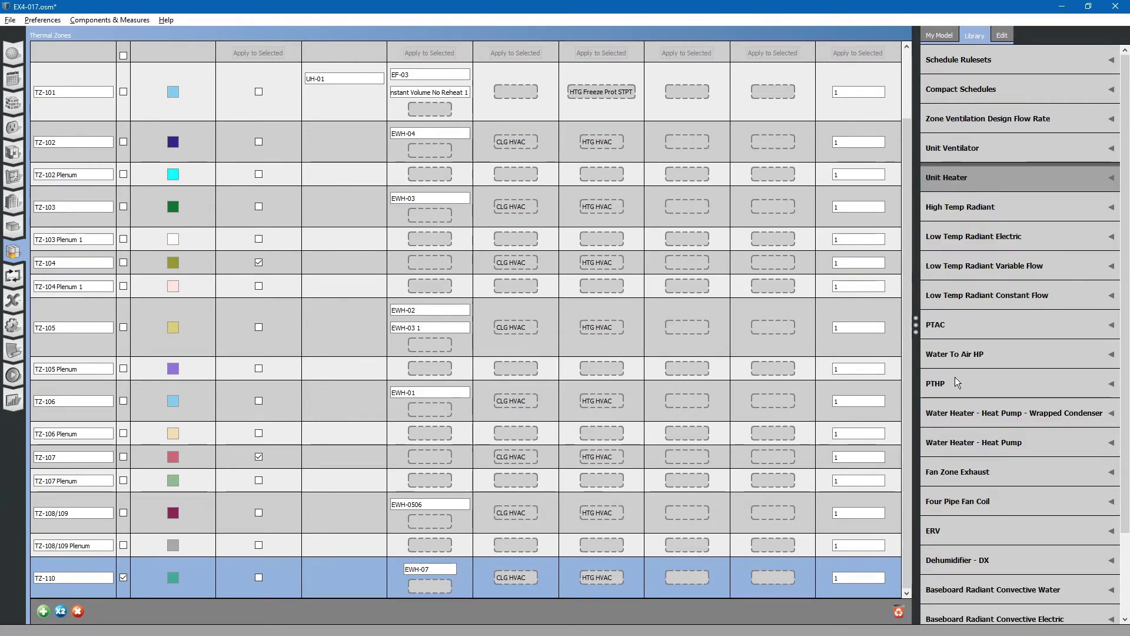
{"action": "left_click", "coordinate": [939, 385]}
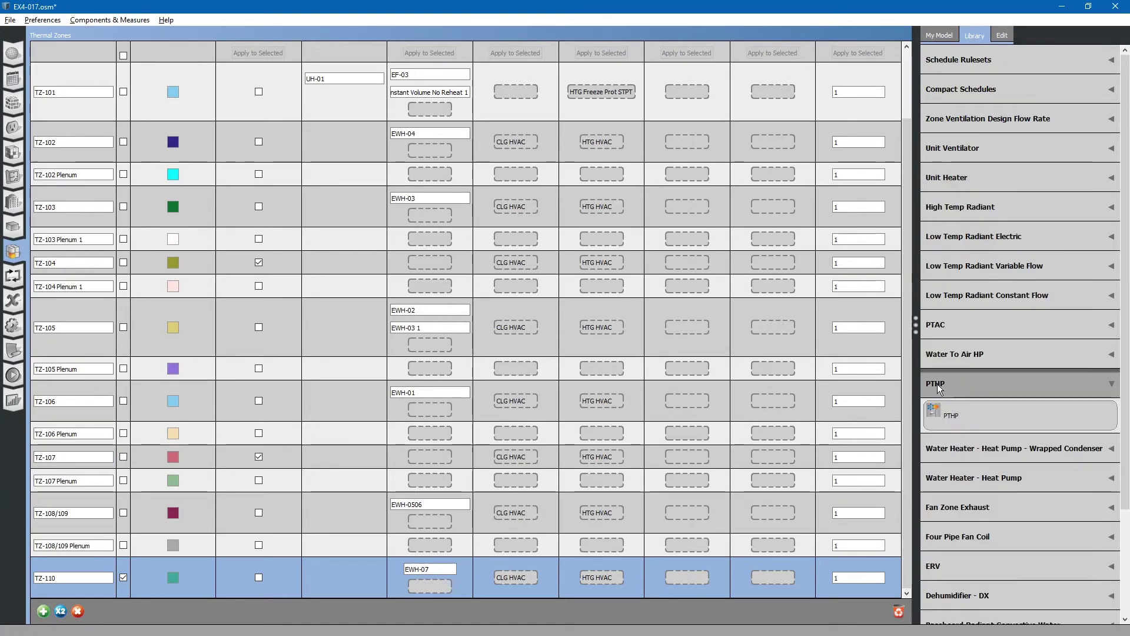
{"action": "left_click_drag", "start_coordinate": [953, 419], "coordinate": [426, 480]}
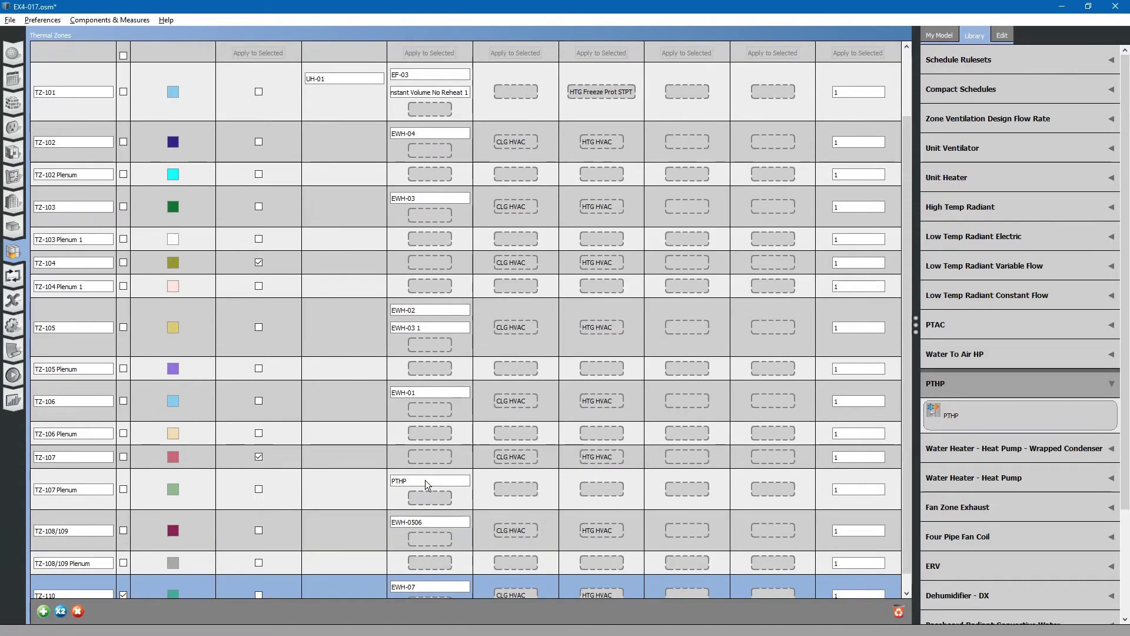
Step: Check the office fan coil's tag on the HVAC floor plan and rename the PTHP in TZ-107 Plenum as FC-04
{"action": "left_click", "coordinate": [434, 481]}
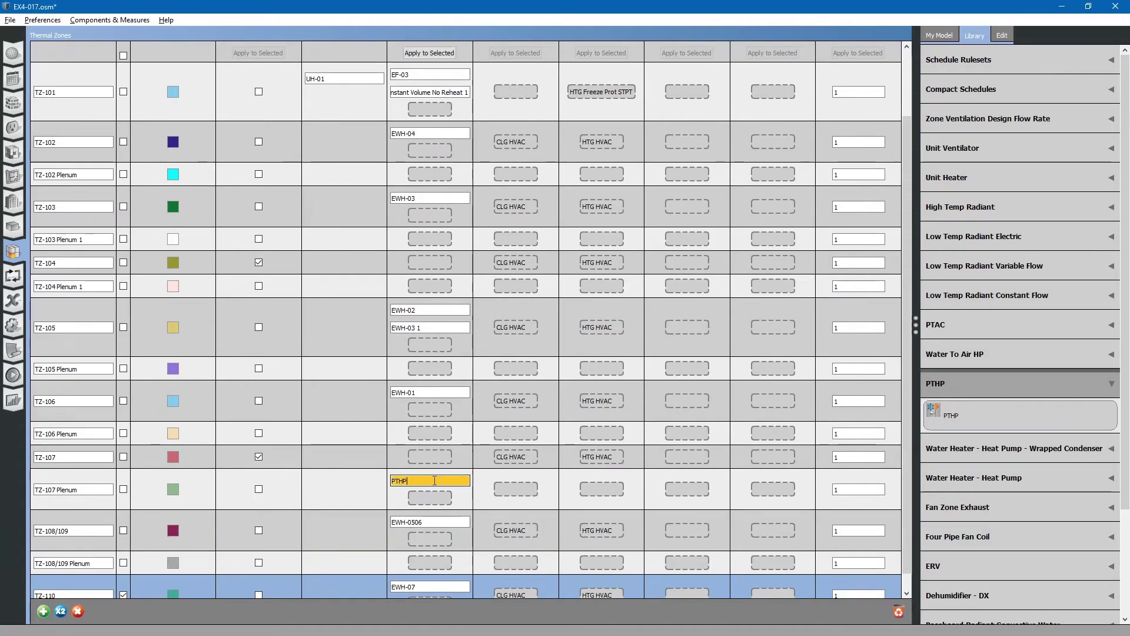
{"action": "key", "text": "alt+Tab"}
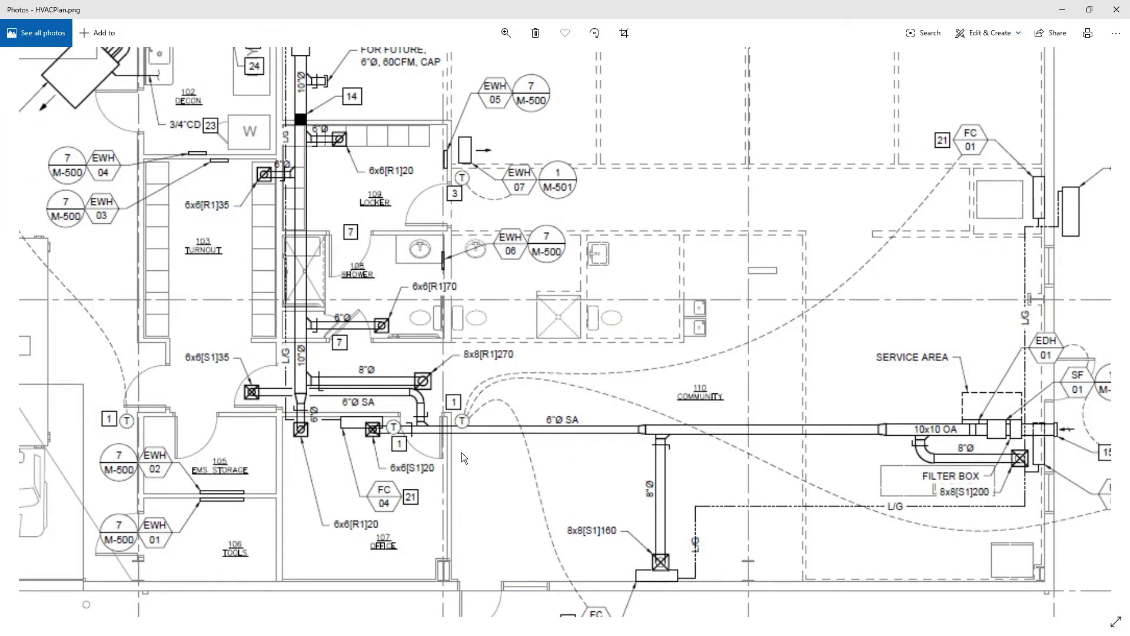
{"action": "key", "text": "alt+Tab"}
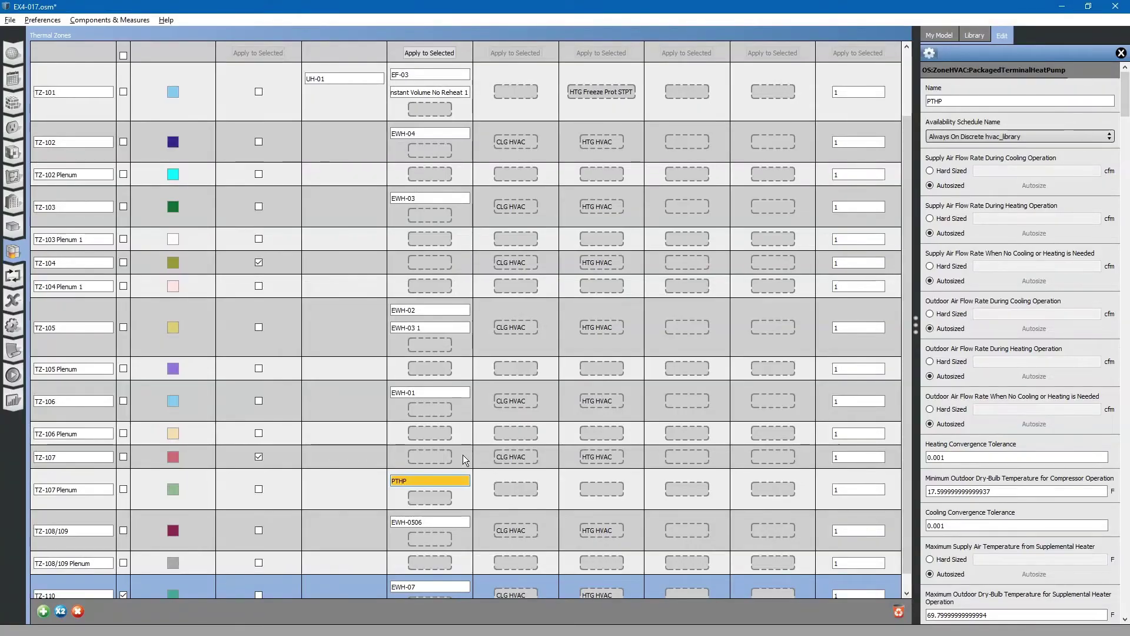
{"action": "key", "text": "Tab"}
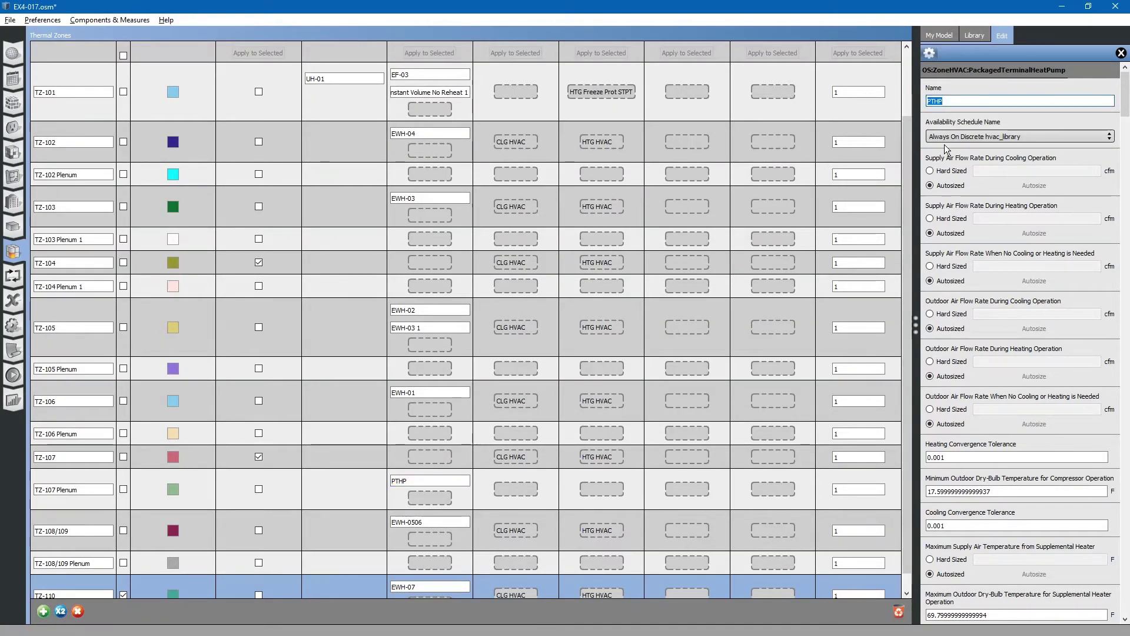
{"action": "key", "text": "Caps_Lock"}
{"action": "key", "text": "Caps_Lock"}
{"action": "type", "text": "FC"}
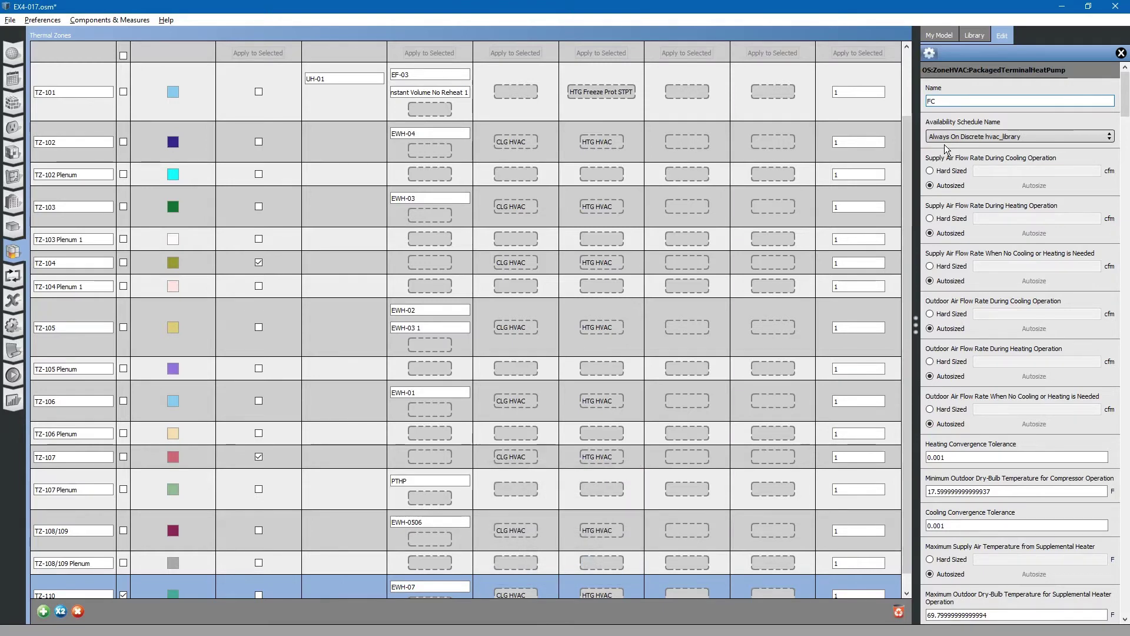
{"action": "type", "text": "-0"}
{"action": "type", "text": "1"}
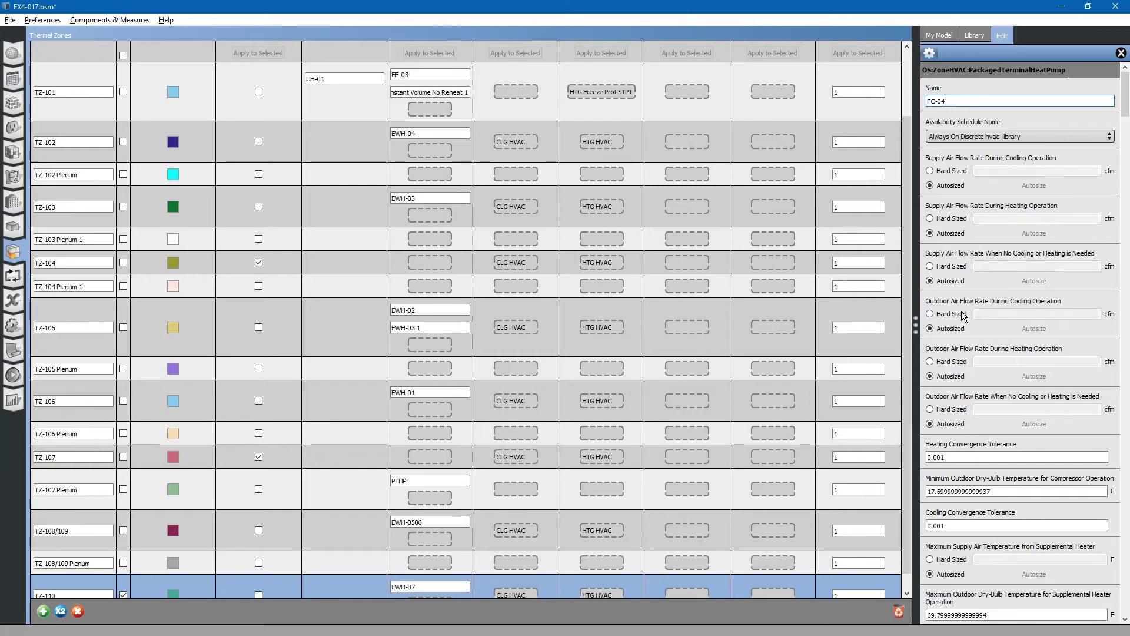
Step: Hard-size FC-04's outdoor air flow rates to 0 cfm for cooling, heating, and when no cooling or heating is needed
{"action": "left_click", "coordinate": [930, 314]}
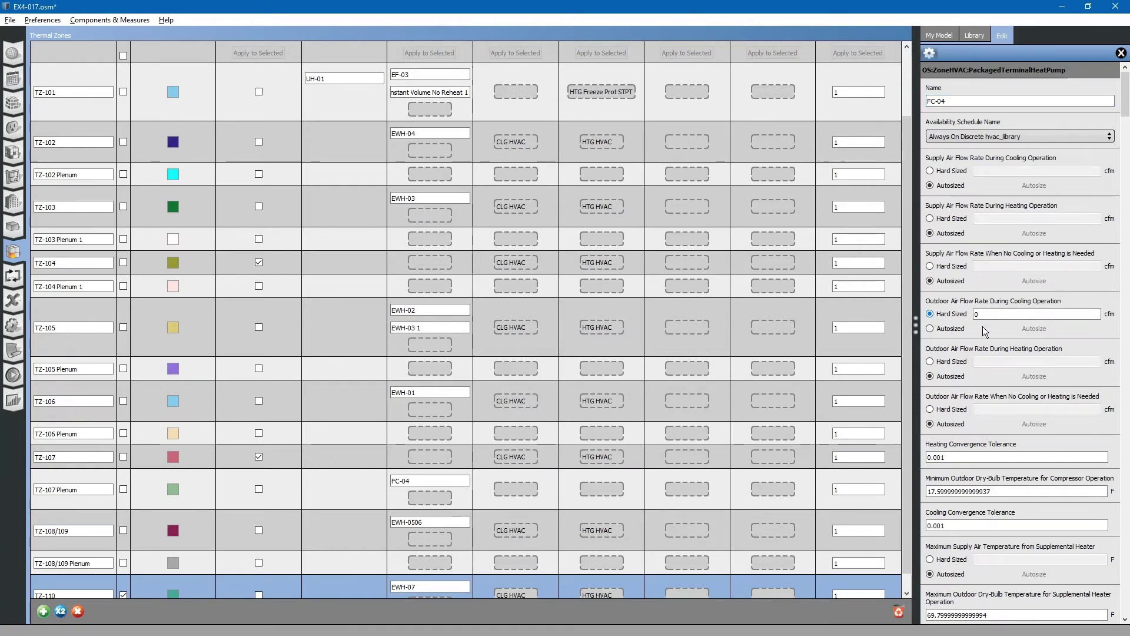
{"action": "left_click", "coordinate": [931, 362]}
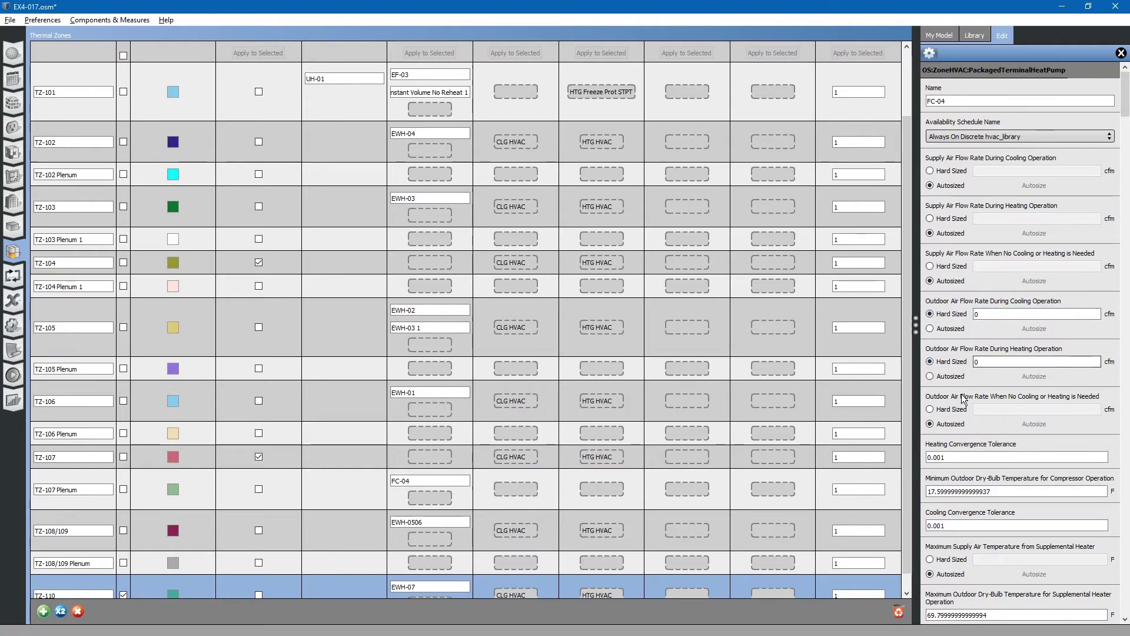
{"action": "left_click", "coordinate": [931, 409]}
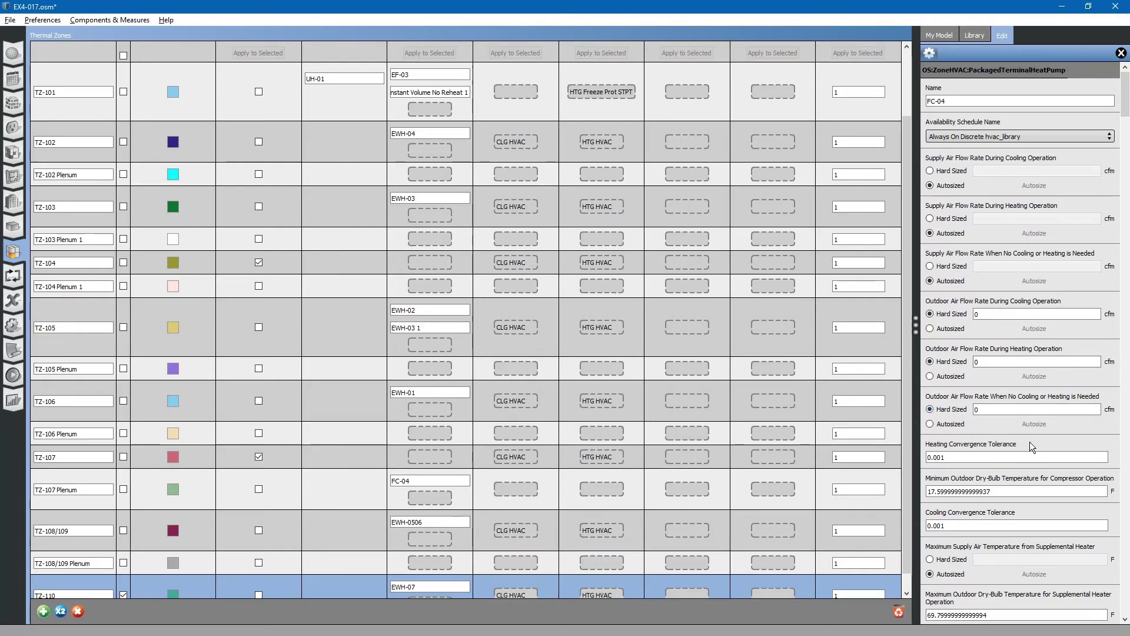
Step: Widen the properties pane and examine FC-04's supplemental heater limits, constant volume fan and DX heating coil settings
{"action": "left_click_drag", "start_coordinate": [916, 324], "coordinate": [880, 324]}
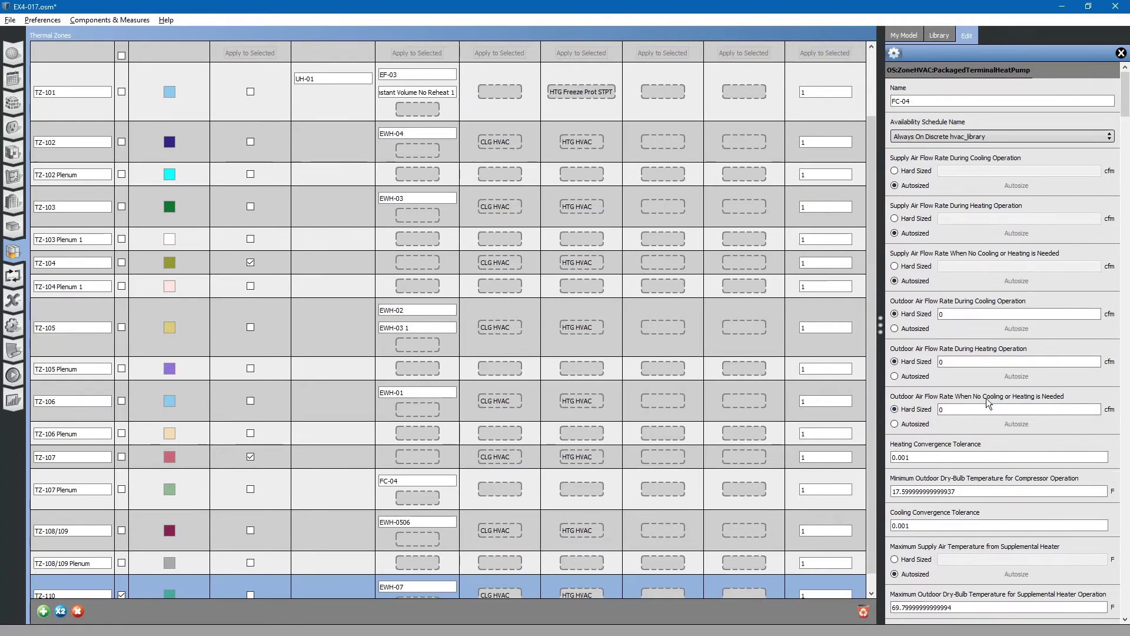
{"action": "scroll", "coordinate": [1004, 450], "scroll_direction": "down", "scroll_amount": 3}
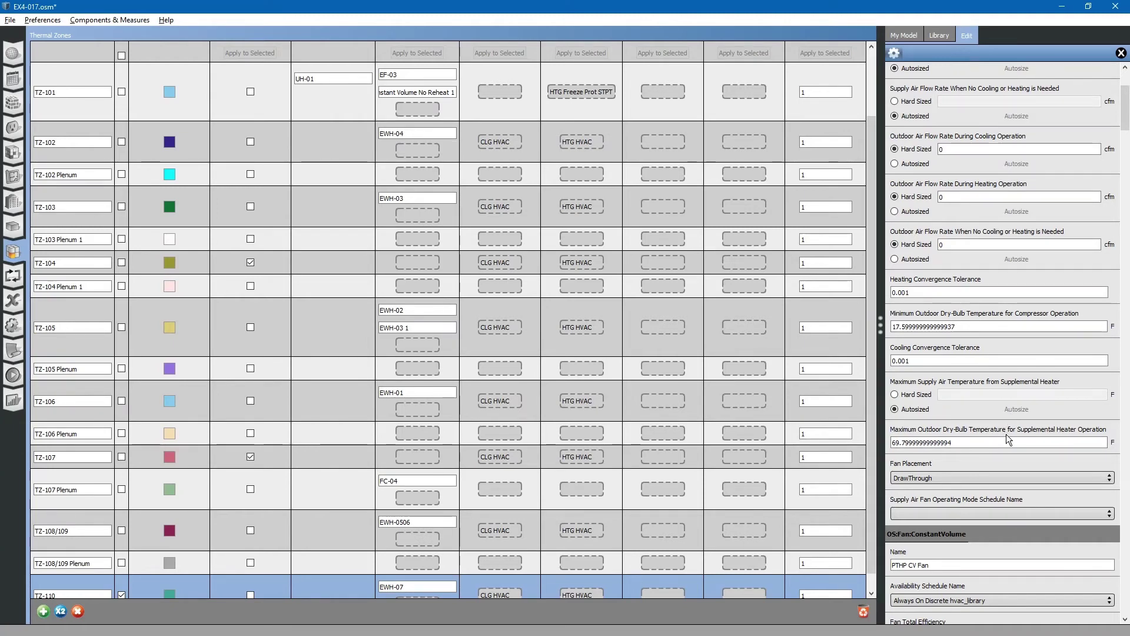
{"action": "scroll", "coordinate": [1019, 489], "scroll_direction": "down", "scroll_amount": 3}
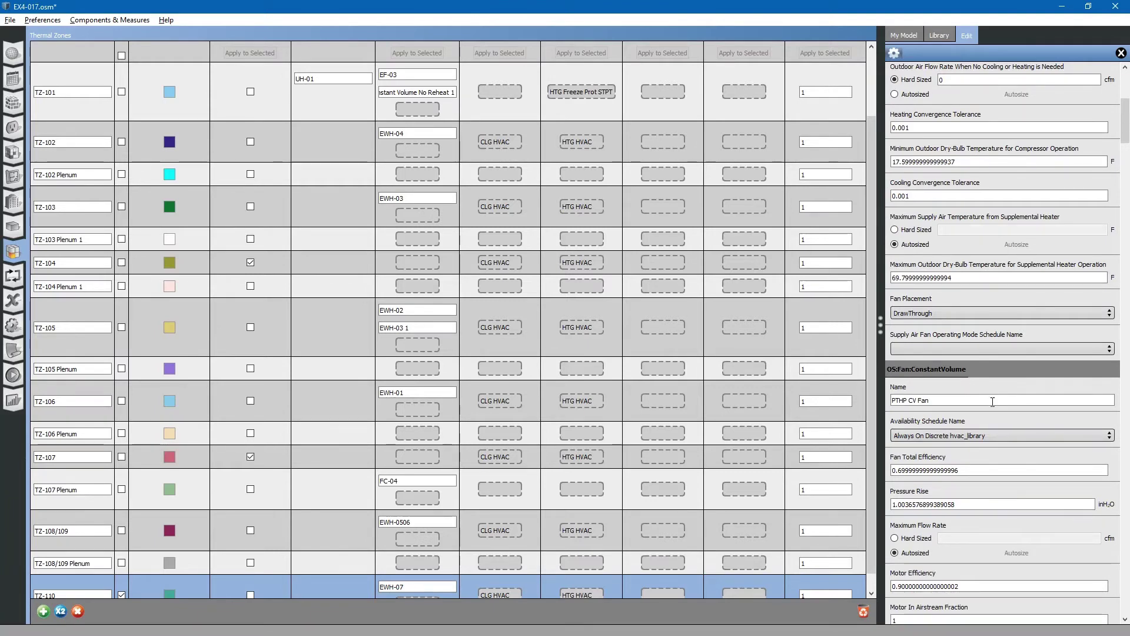
{"action": "scroll", "coordinate": [997, 434], "scroll_direction": "down", "scroll_amount": 3}
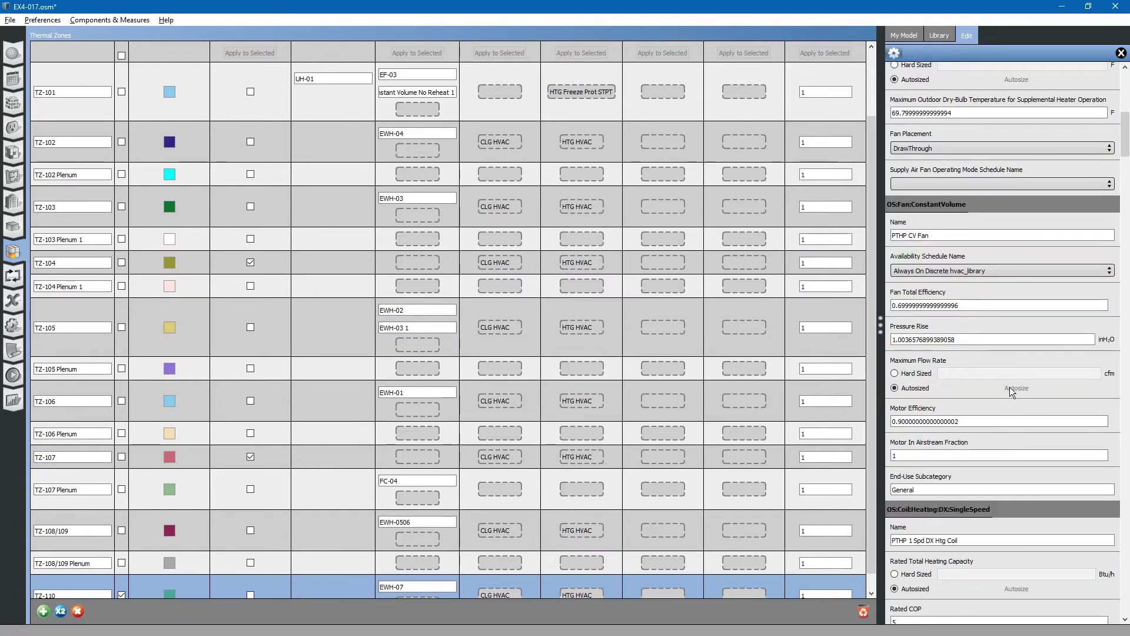
{"action": "scroll", "coordinate": [1008, 435], "scroll_direction": "down", "scroll_amount": 3}
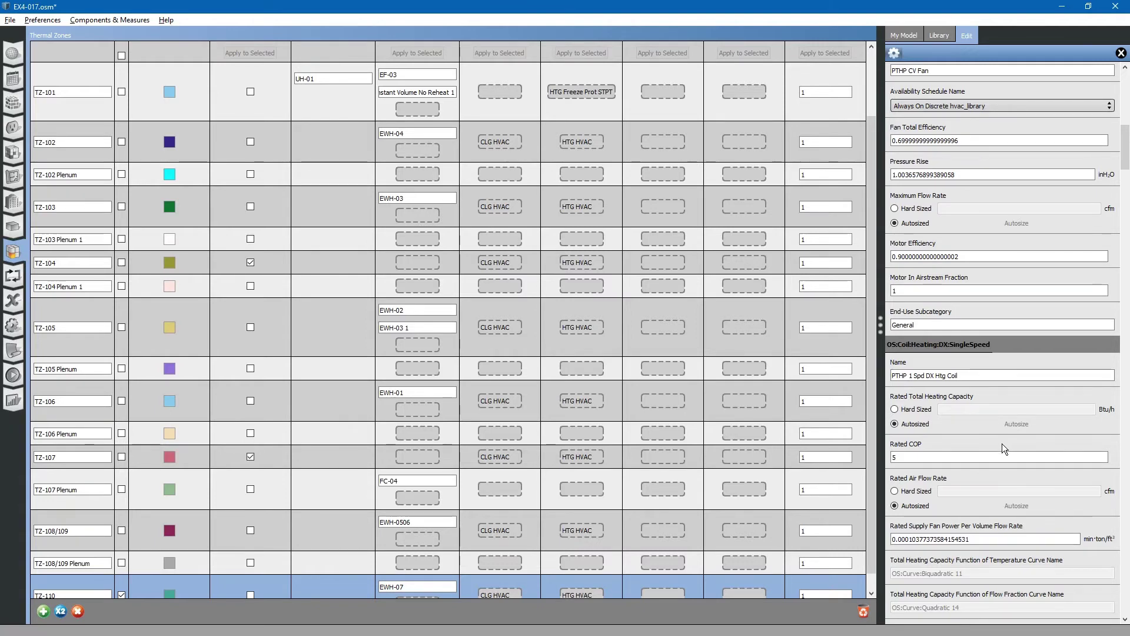
{"action": "scroll", "coordinate": [1002, 446], "scroll_direction": "down", "scroll_amount": 3}
{"action": "scroll", "coordinate": [1003, 452], "scroll_direction": "down", "scroll_amount": 3}
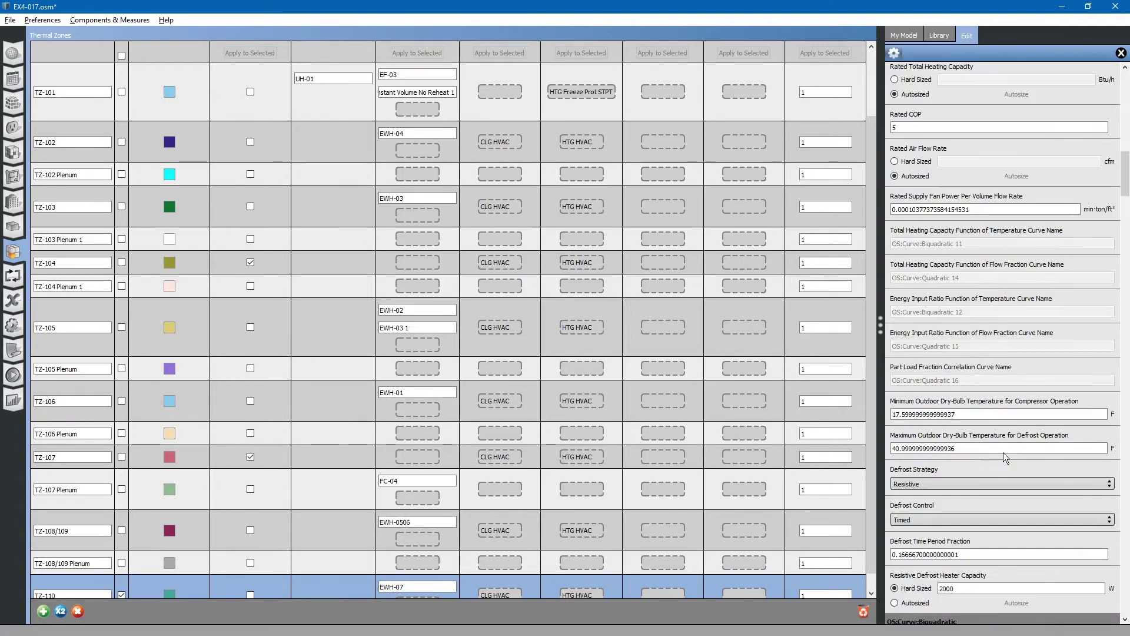
{"action": "scroll", "coordinate": [1004, 455], "scroll_direction": "down", "scroll_amount": 3}
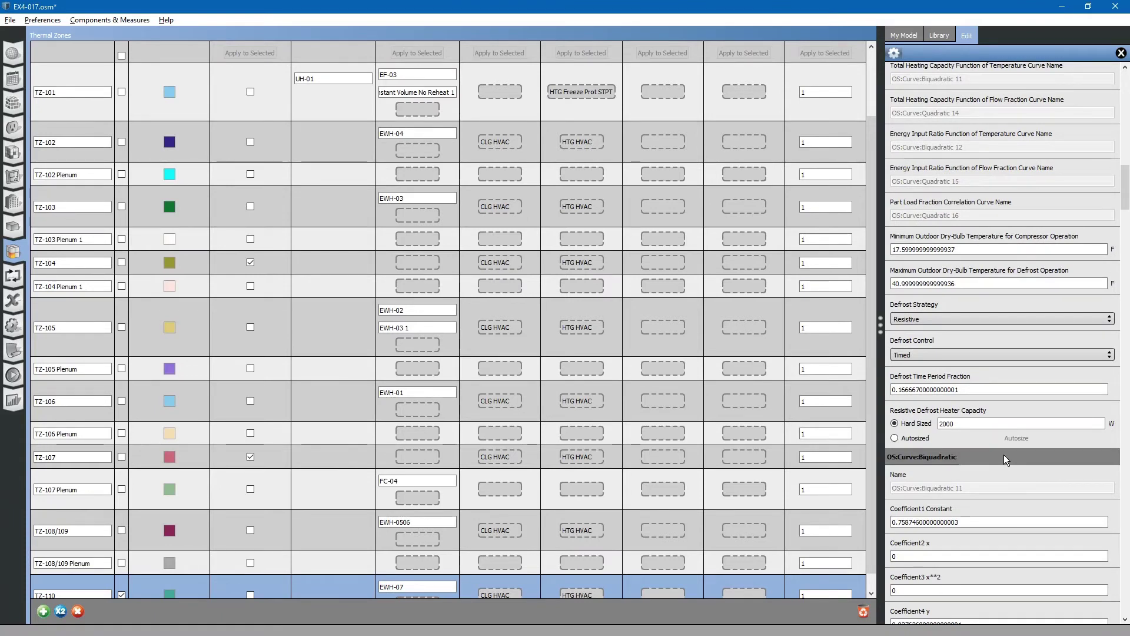
Step: Examine the defrost settings and the biquadratic and quadratic performance curves of FC-04's DX heating coil
{"action": "scroll", "coordinate": [1004, 460], "scroll_direction": "down", "scroll_amount": 3}
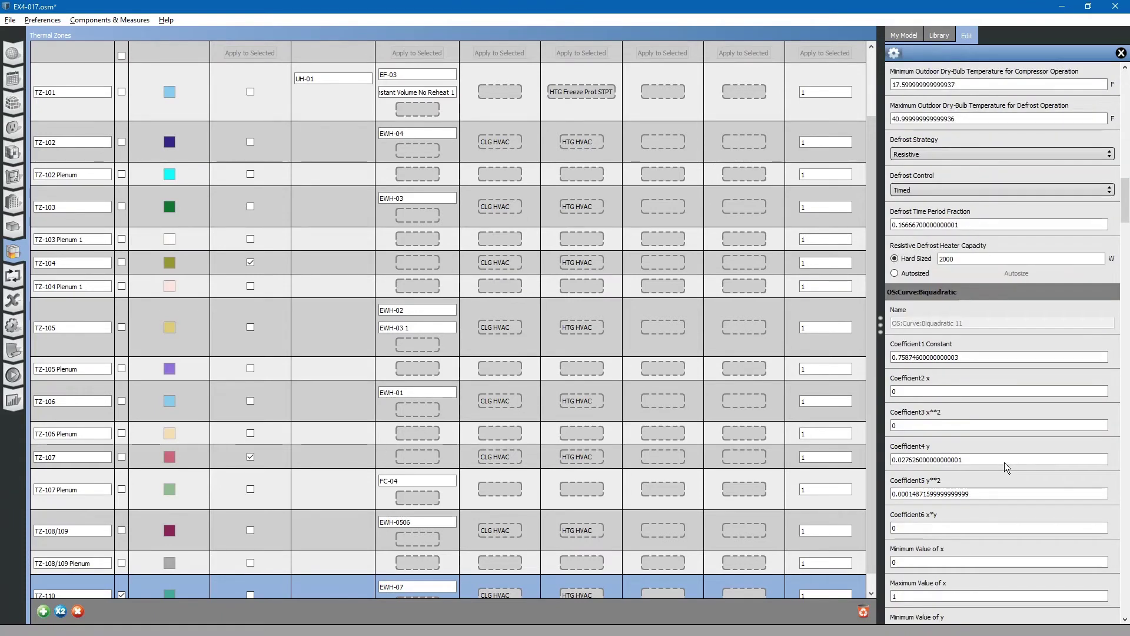
{"action": "scroll", "coordinate": [1005, 461], "scroll_direction": "down", "scroll_amount": 6}
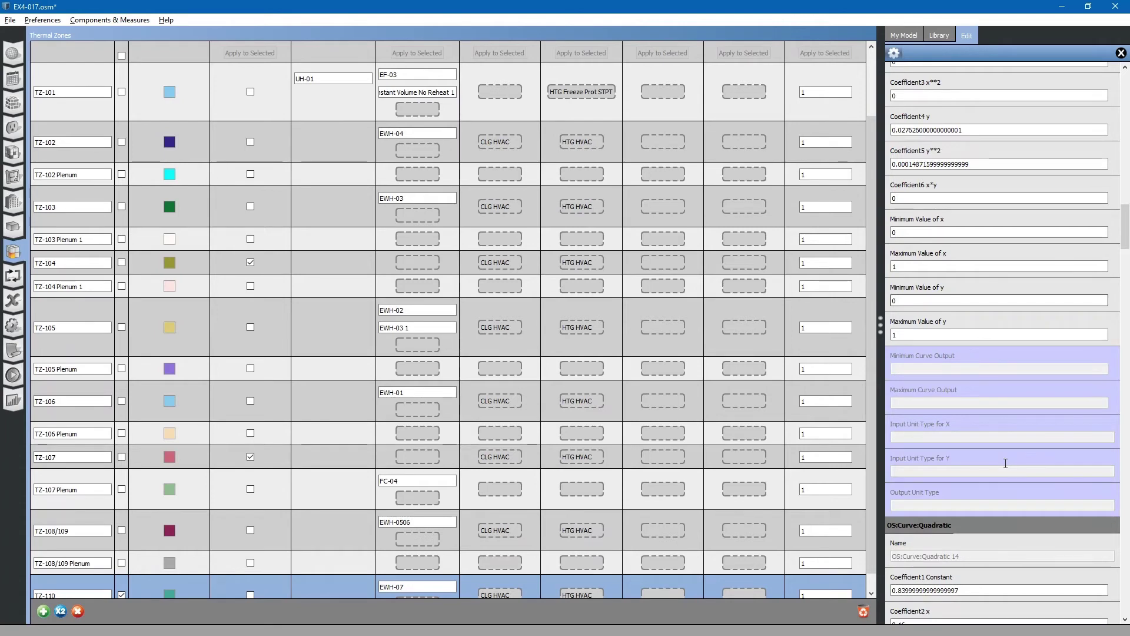
{"action": "scroll", "coordinate": [1006, 463], "scroll_direction": "up", "scroll_amount": 3}
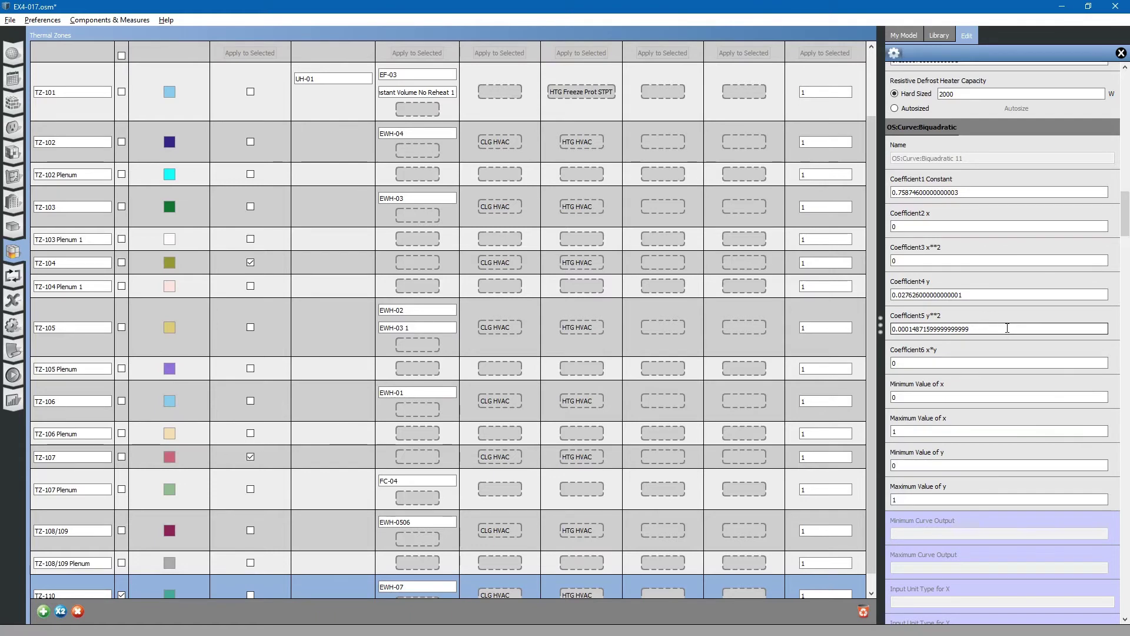
{"action": "scroll", "coordinate": [1011, 450], "scroll_direction": "down", "scroll_amount": 3}
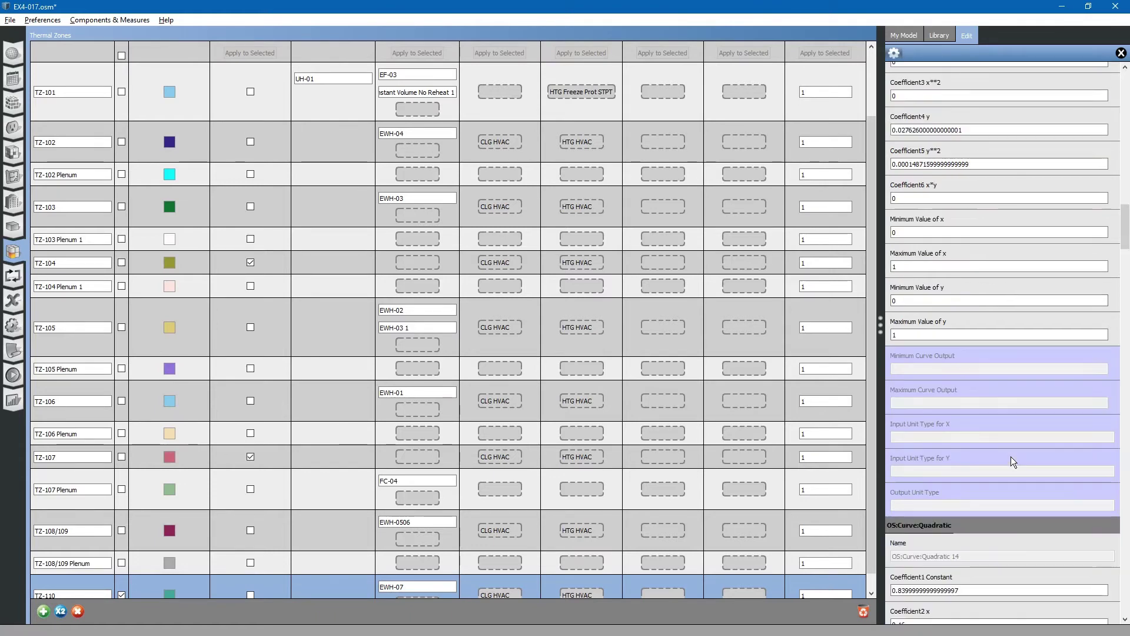
{"action": "scroll", "coordinate": [1011, 456], "scroll_direction": "down", "scroll_amount": 3}
{"action": "scroll", "coordinate": [1013, 457], "scroll_direction": "up", "scroll_amount": 6}
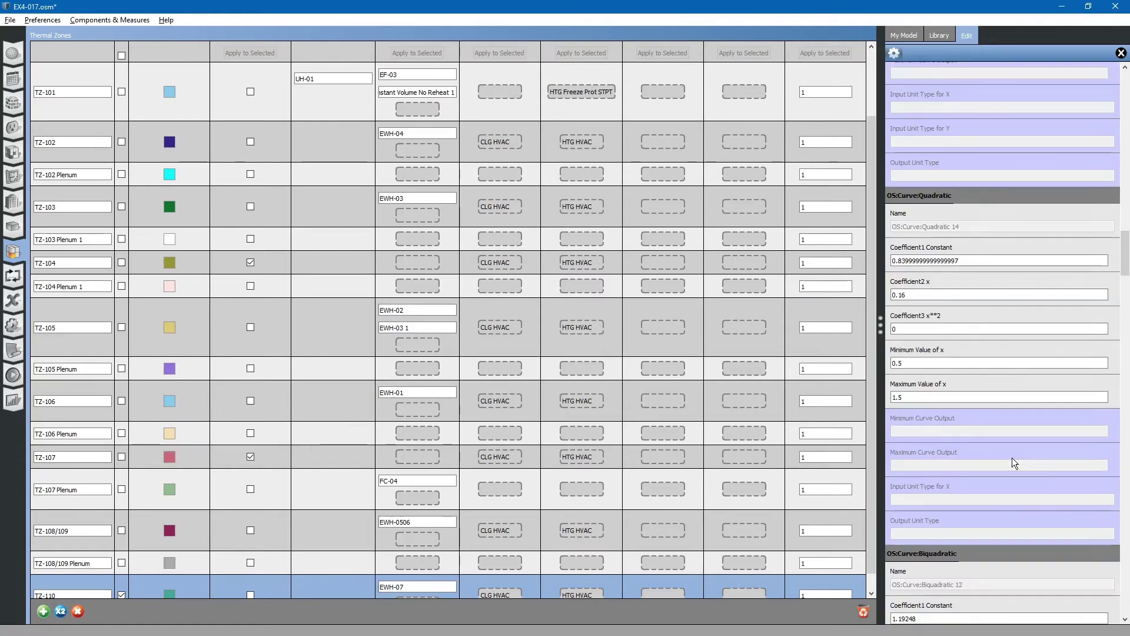
{"action": "scroll", "coordinate": [1012, 457], "scroll_direction": "down", "scroll_amount": 4}
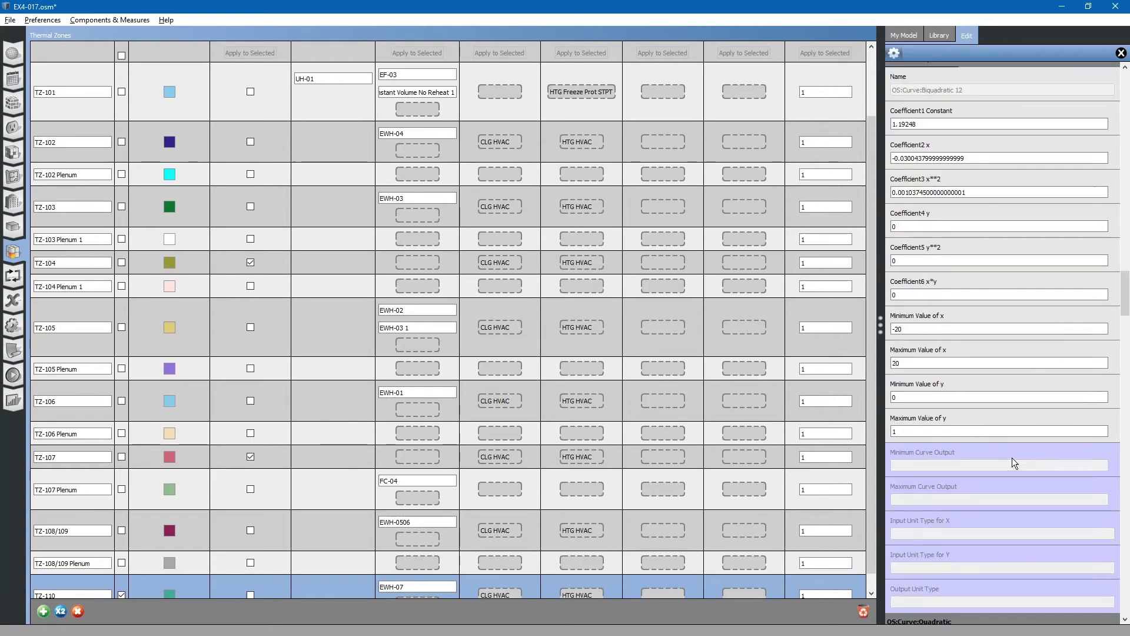
Step: Examine FC-04's DX cooling coil, its curves and the electric backup heating coil, and return to the DX heating coil settings
{"action": "scroll", "coordinate": [1012, 457], "scroll_direction": "down", "scroll_amount": 6}
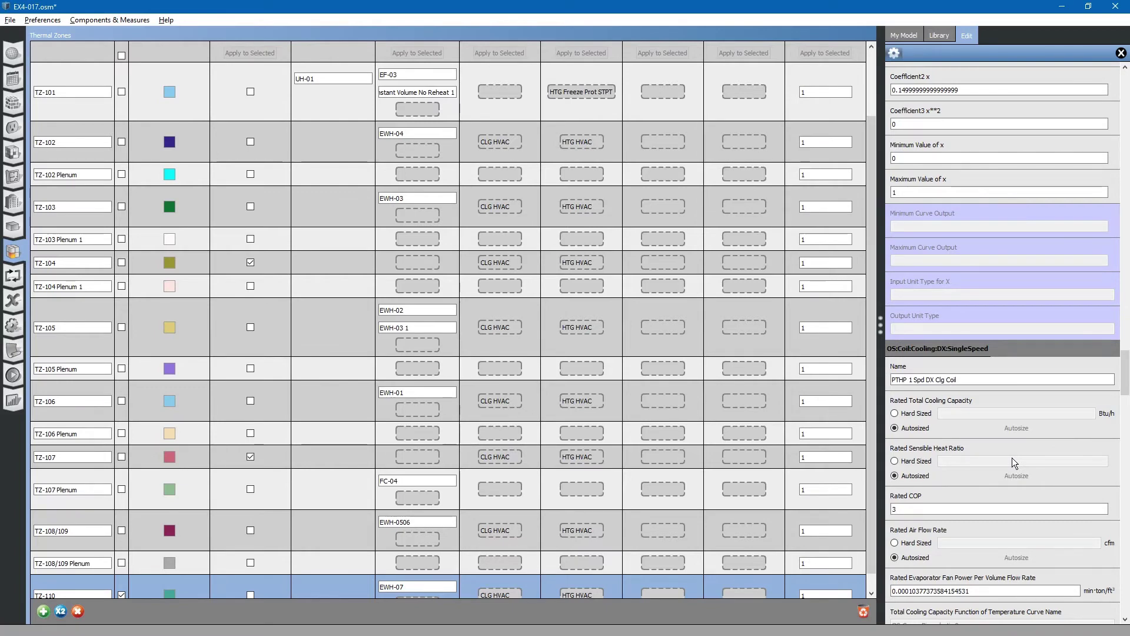
{"action": "scroll", "coordinate": [1012, 458], "scroll_direction": "down", "scroll_amount": 3}
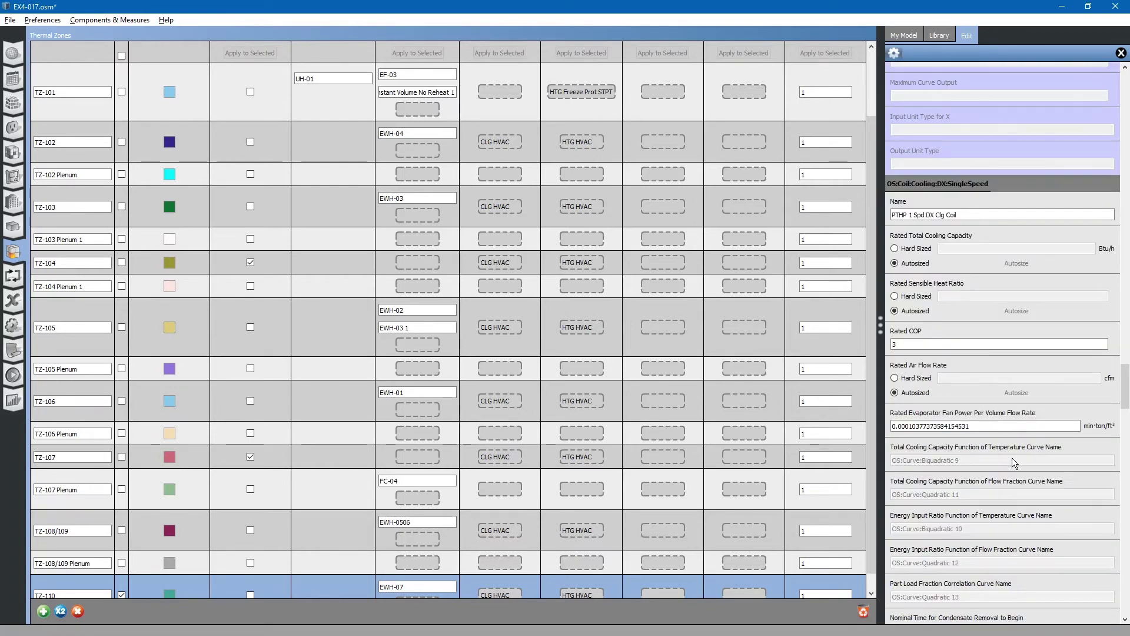
{"action": "scroll", "coordinate": [1012, 457], "scroll_direction": "down", "scroll_amount": 3}
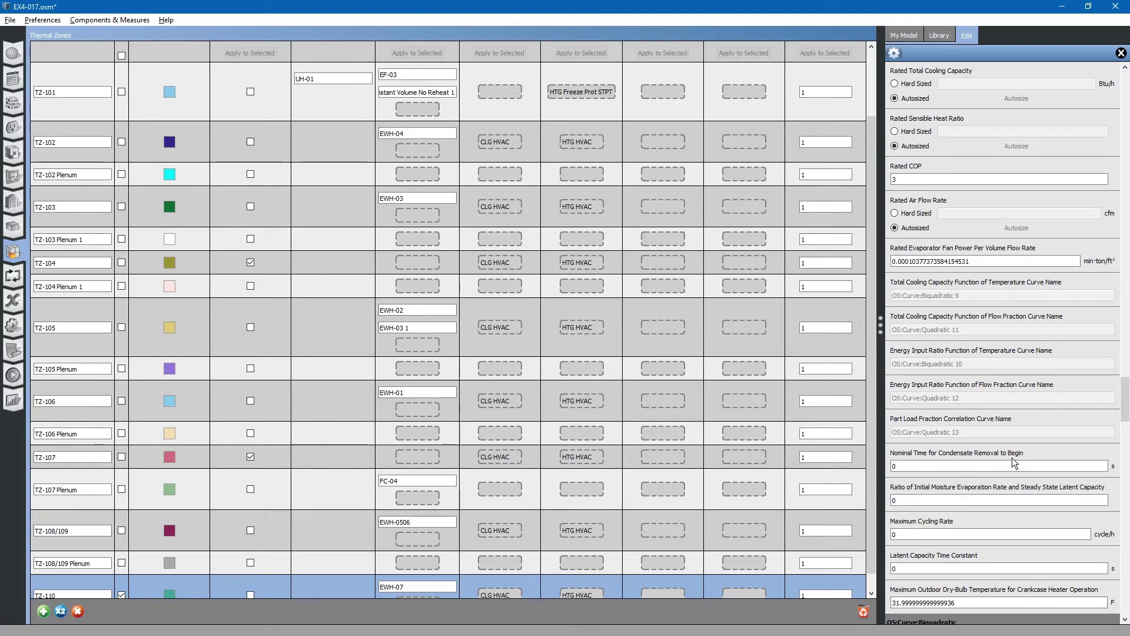
{"action": "scroll", "coordinate": [1013, 458], "scroll_direction": "down", "scroll_amount": 3}
{"action": "scroll", "coordinate": [1012, 458], "scroll_direction": "down", "scroll_amount": 9}
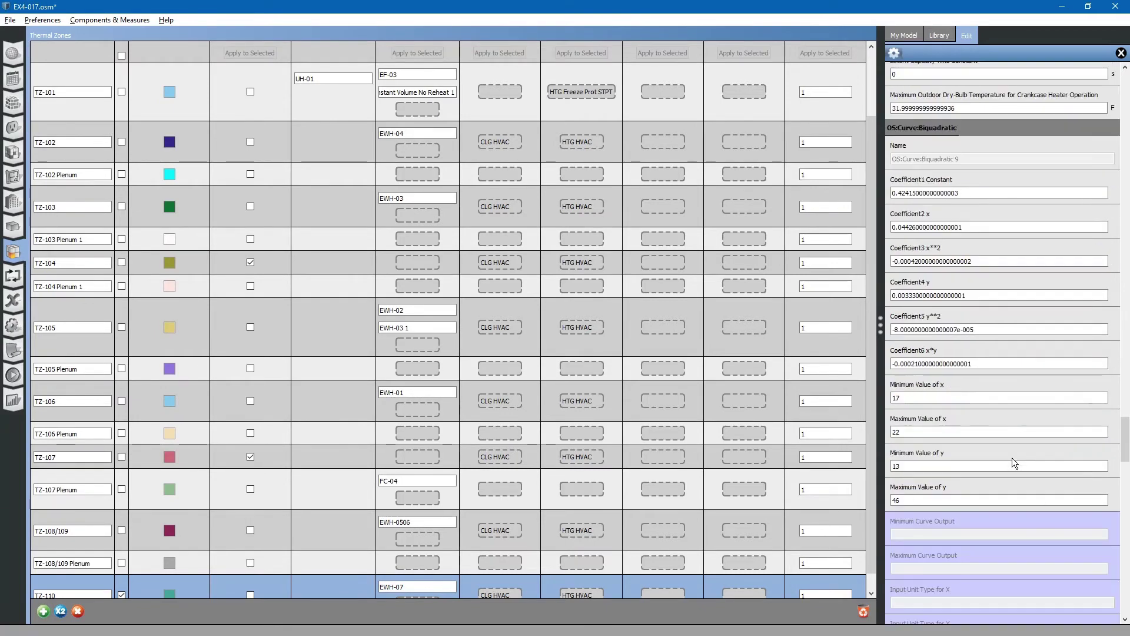
{"action": "scroll", "coordinate": [1013, 458], "scroll_direction": "down", "scroll_amount": 12}
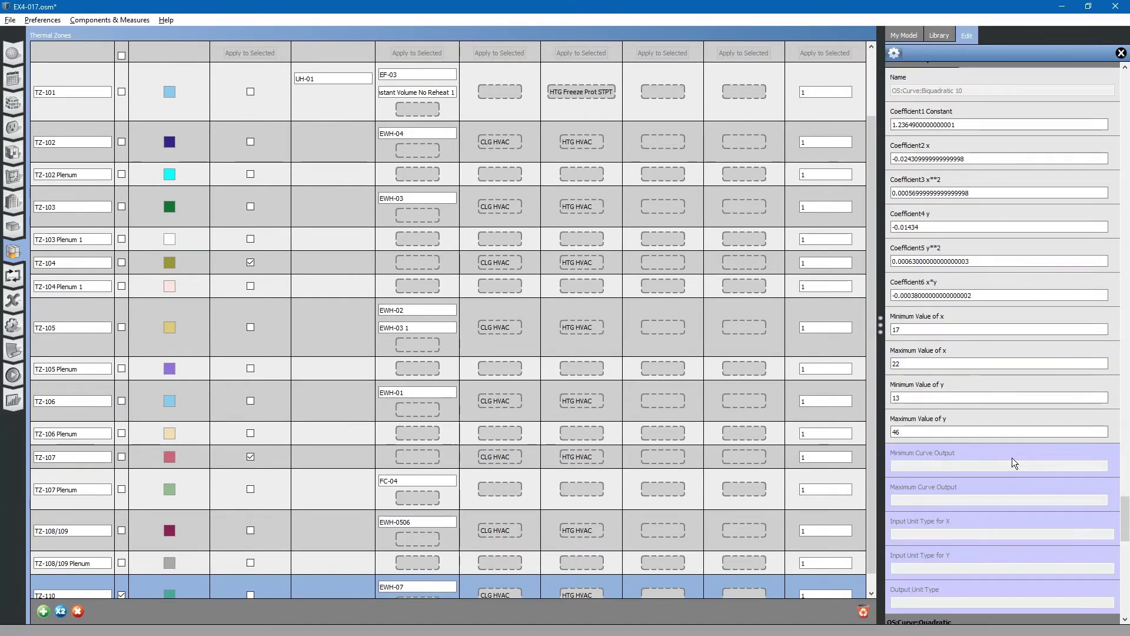
{"action": "scroll", "coordinate": [1012, 458], "scroll_direction": "down", "scroll_amount": 10}
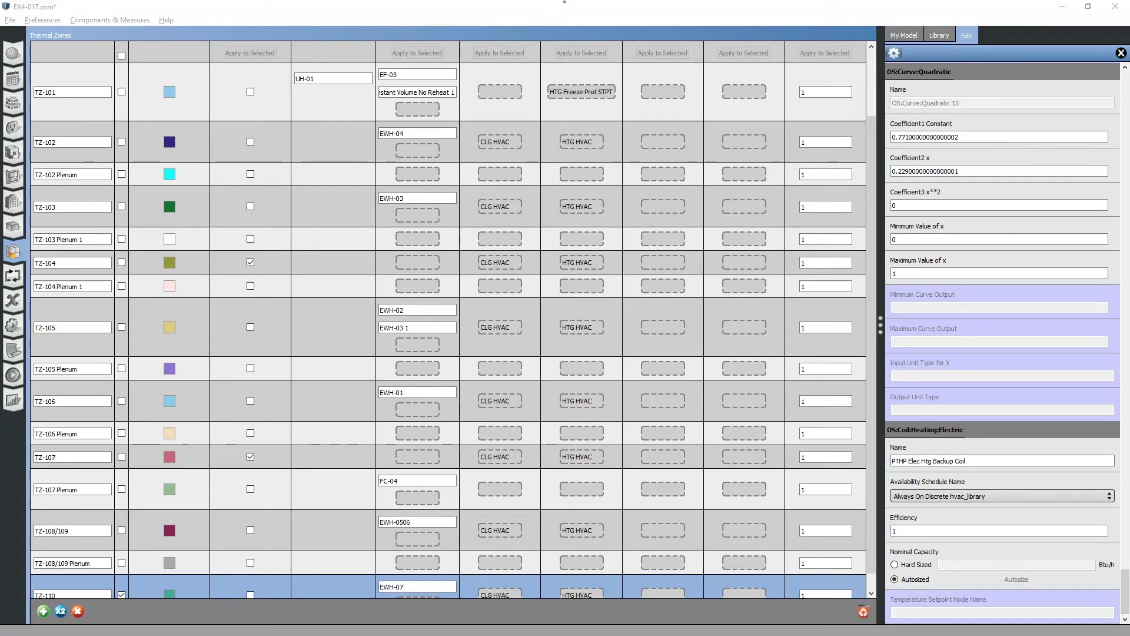
{"action": "left_click_drag", "start_coordinate": [1125, 592], "coordinate": [1124, 156]}
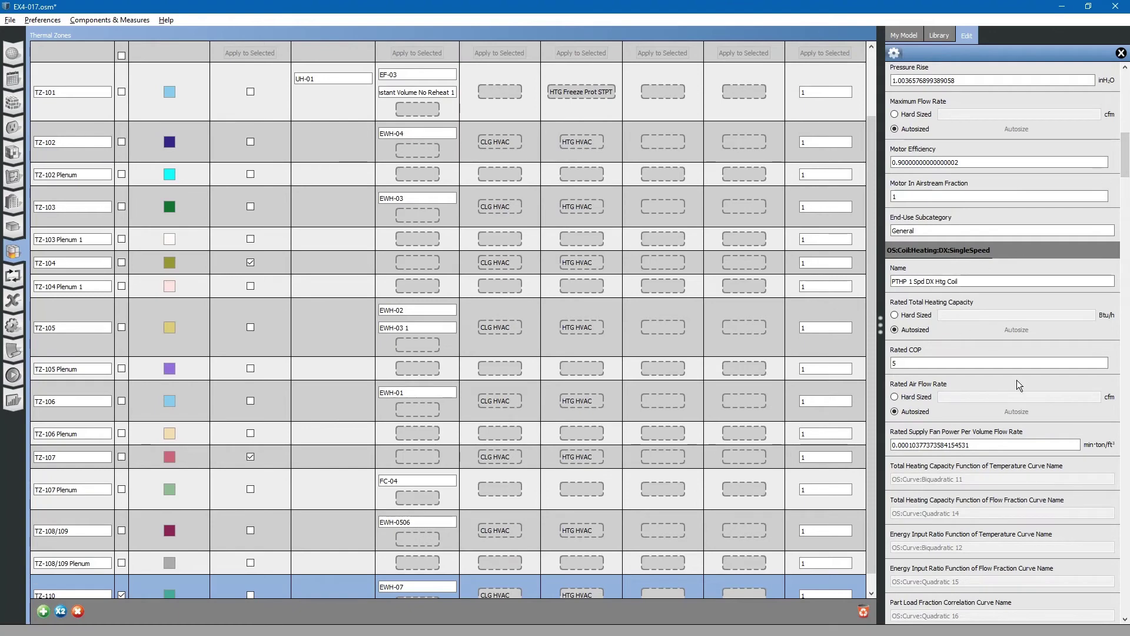
{"action": "scroll", "coordinate": [1015, 422], "scroll_direction": "down", "scroll_amount": 3}
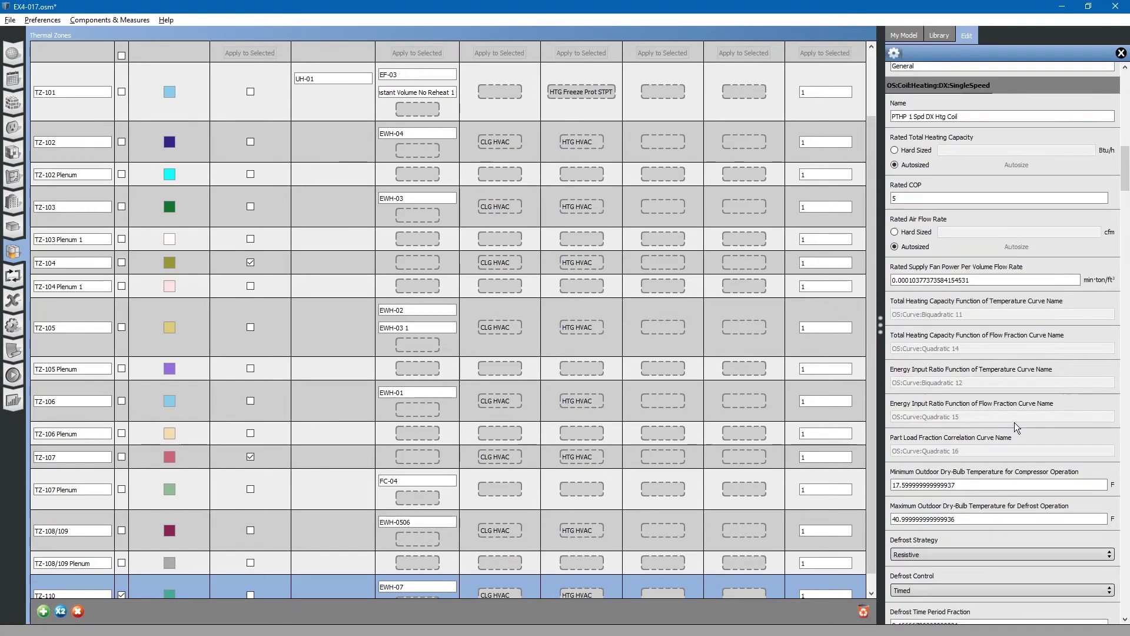
Step: Set the DX heating coil's minimum outdoor dry-bulb temperature for compressor operation to 10 F
{"action": "left_click", "coordinate": [974, 485]}
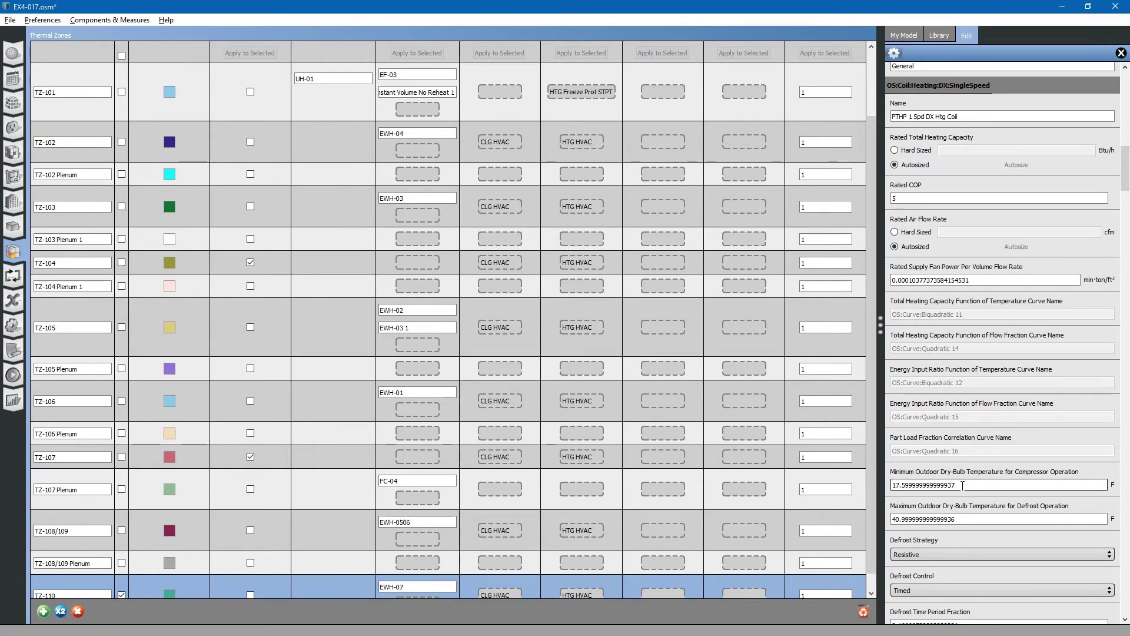
{"action": "left_click_drag", "start_coordinate": [963, 486], "coordinate": [891, 487]}
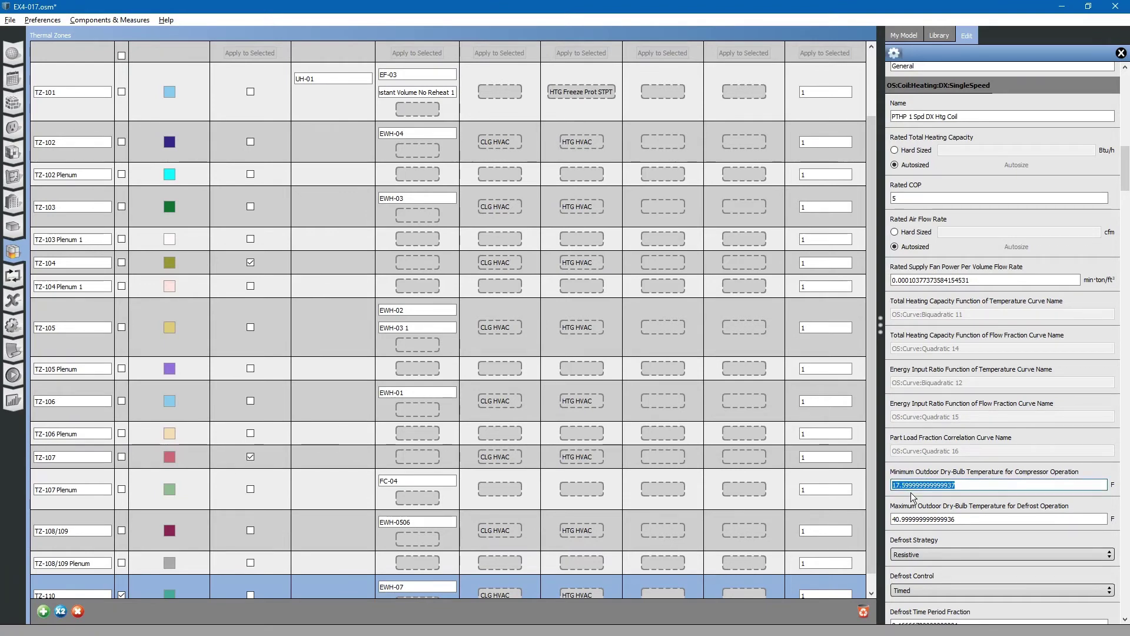
{"action": "type", "text": "10"}
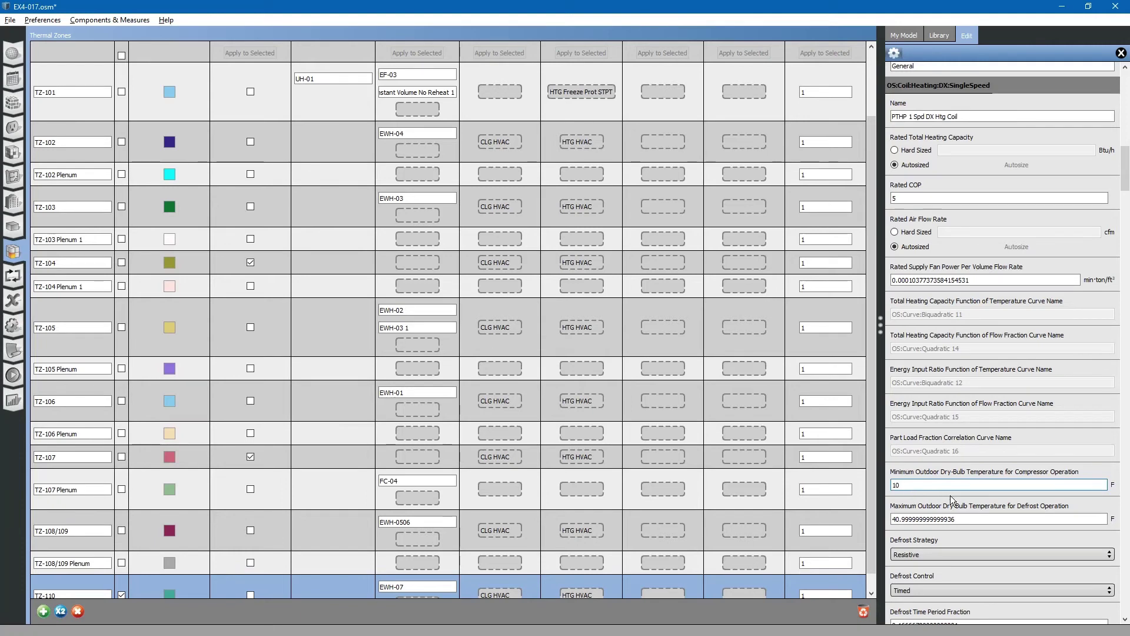
{"action": "left_click", "coordinate": [972, 520]}
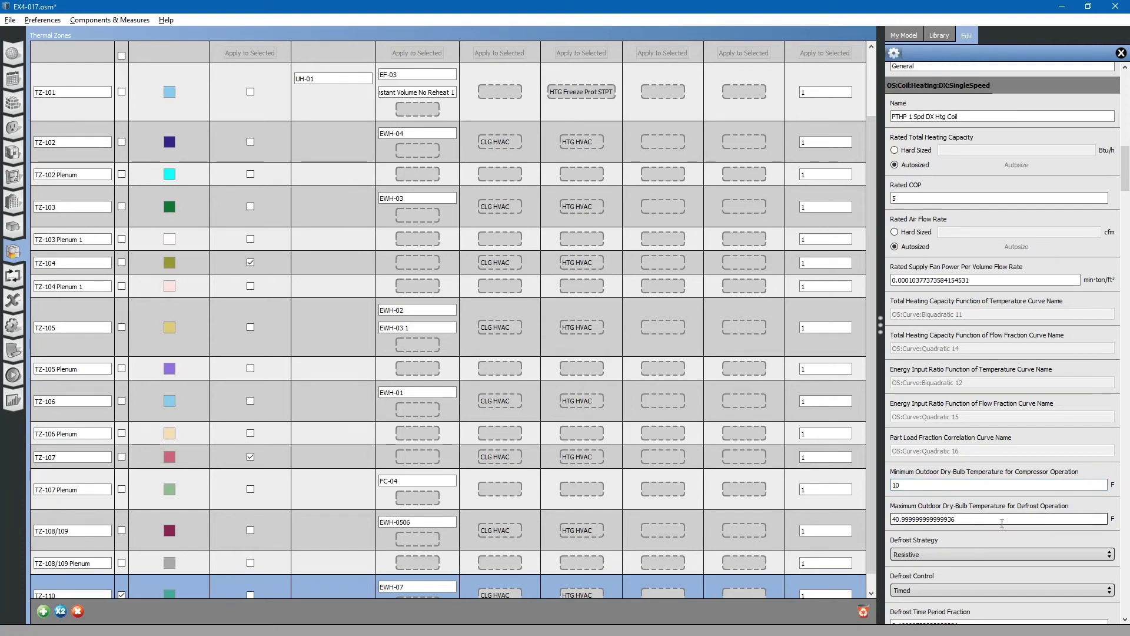
Step: Copy FC-04 from the TZ-107 Plenum zone into the zone equipment of TZ-110
{"action": "left_click", "coordinate": [441, 482]}
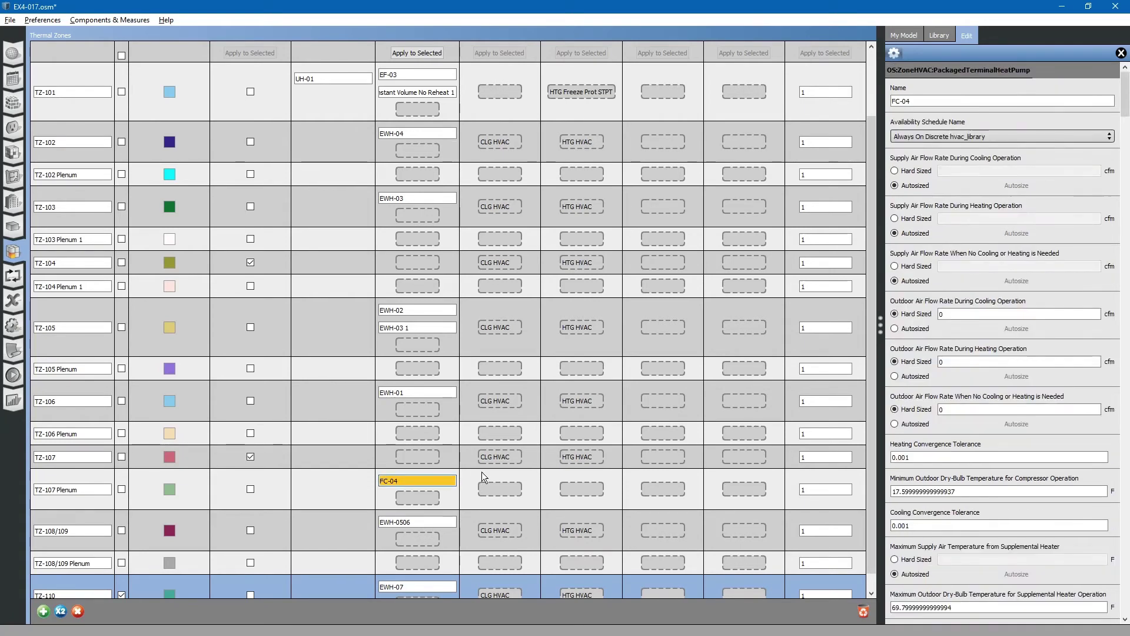
{"action": "scroll", "coordinate": [189, 531], "scroll_direction": "down", "scroll_amount": 1}
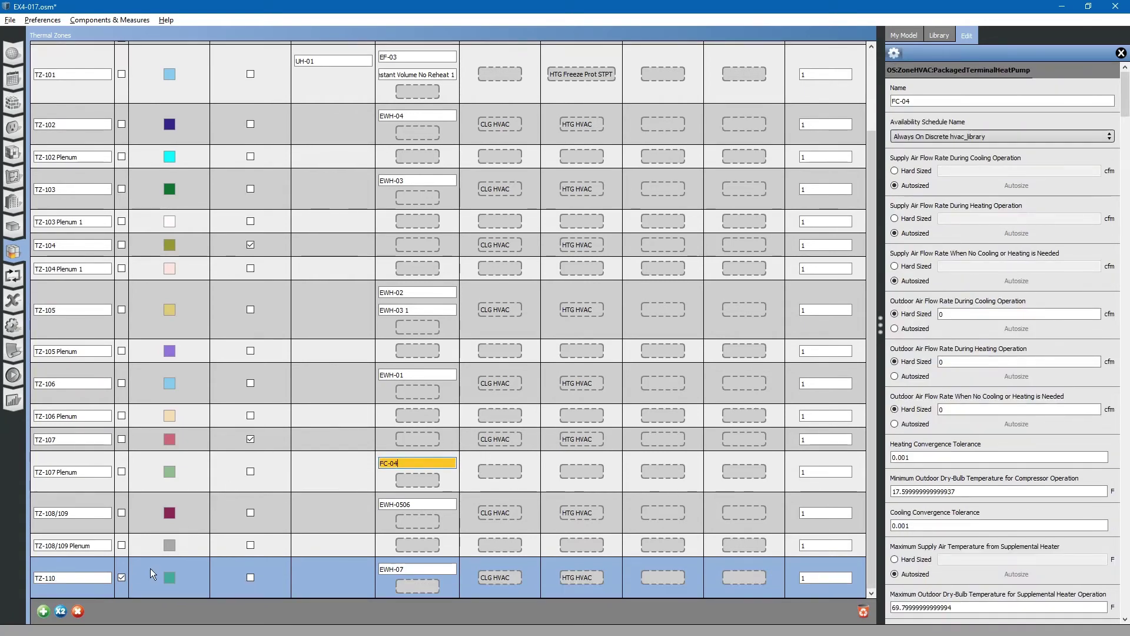
{"action": "left_click", "coordinate": [124, 578]}
{"action": "scroll", "coordinate": [197, 454], "scroll_direction": "up", "scroll_amount": 5}
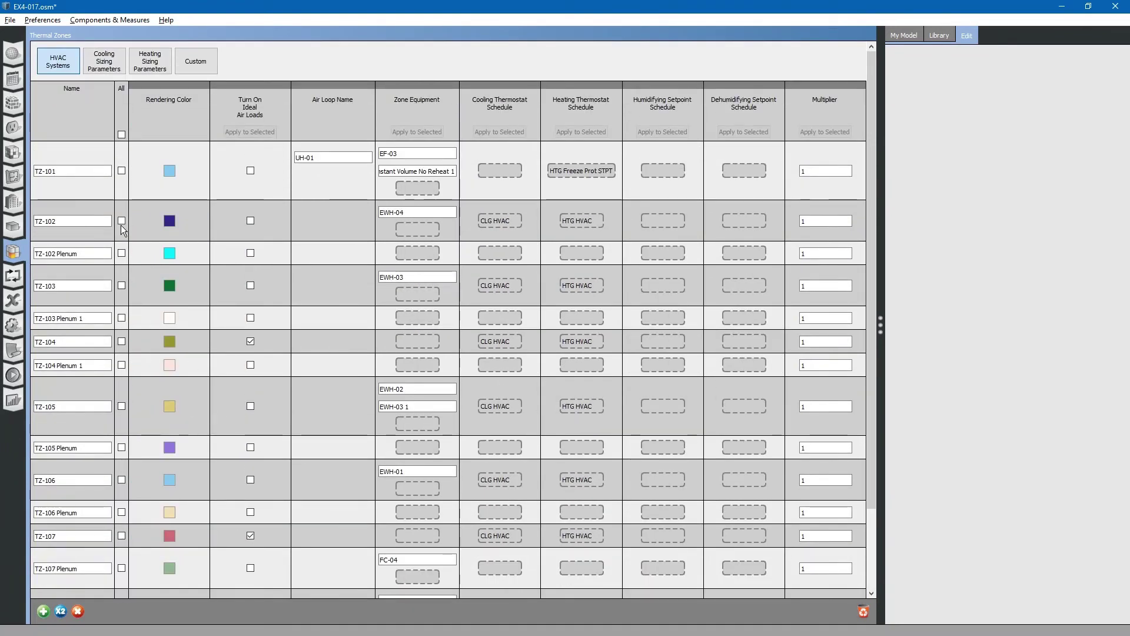
{"action": "scroll", "coordinate": [174, 469], "scroll_direction": "down", "scroll_amount": 5}
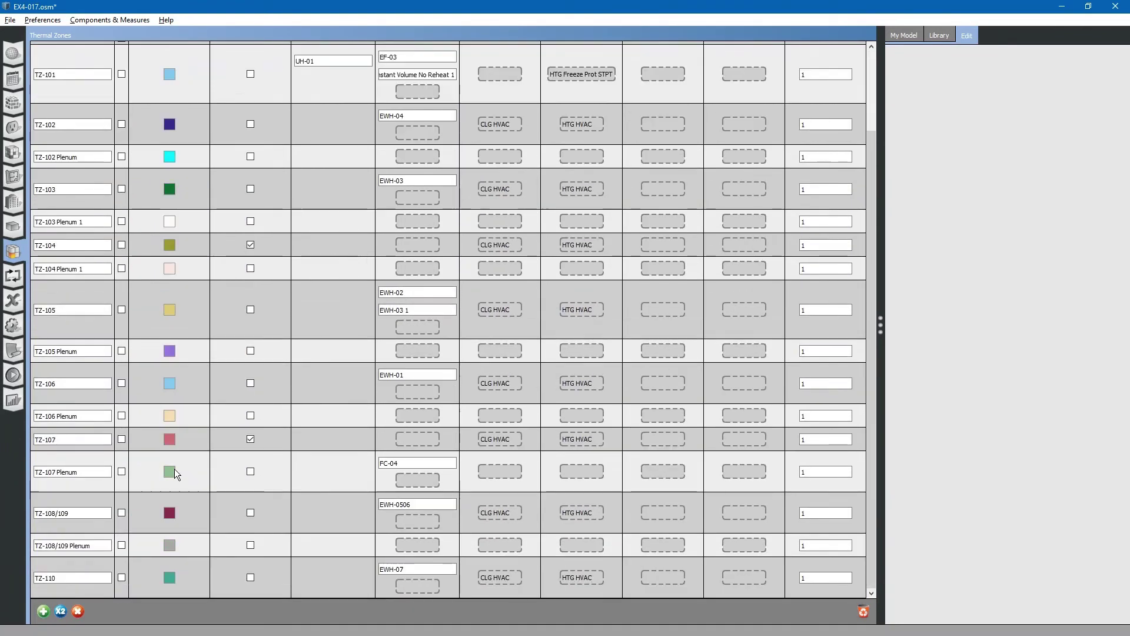
{"action": "left_click", "coordinate": [122, 577]}
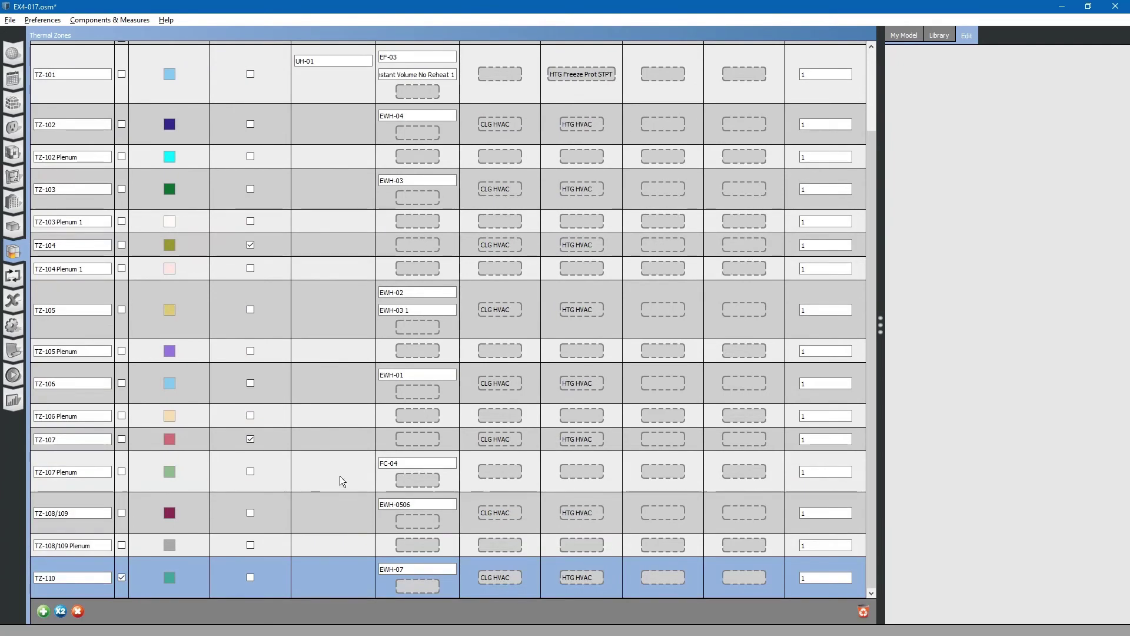
{"action": "left_click", "coordinate": [418, 463]}
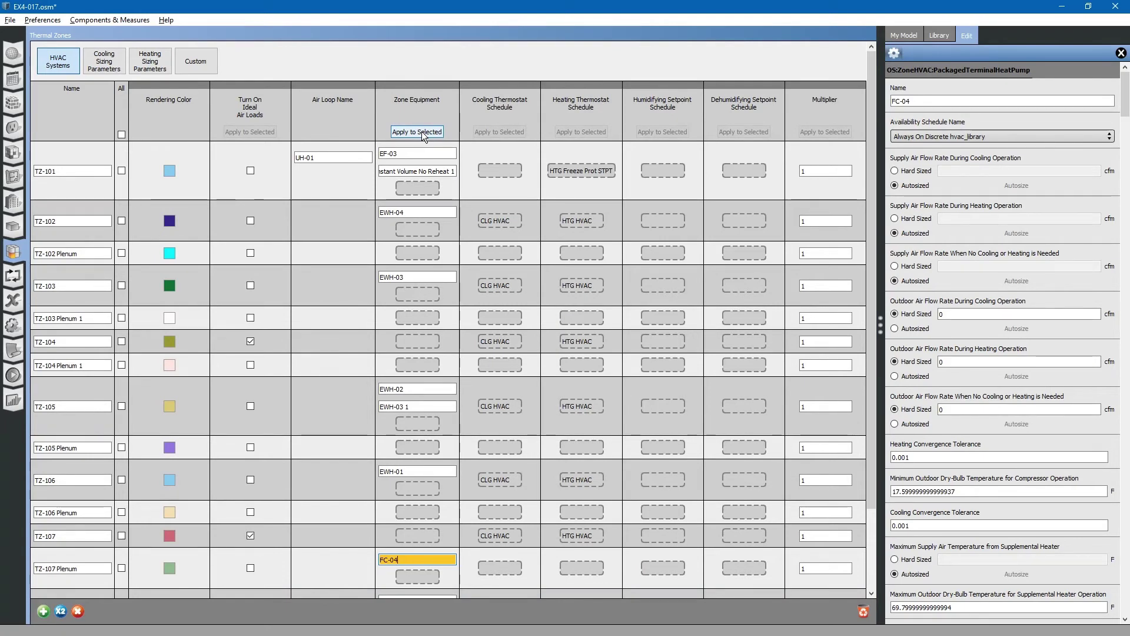
{"action": "left_click", "coordinate": [417, 132]}
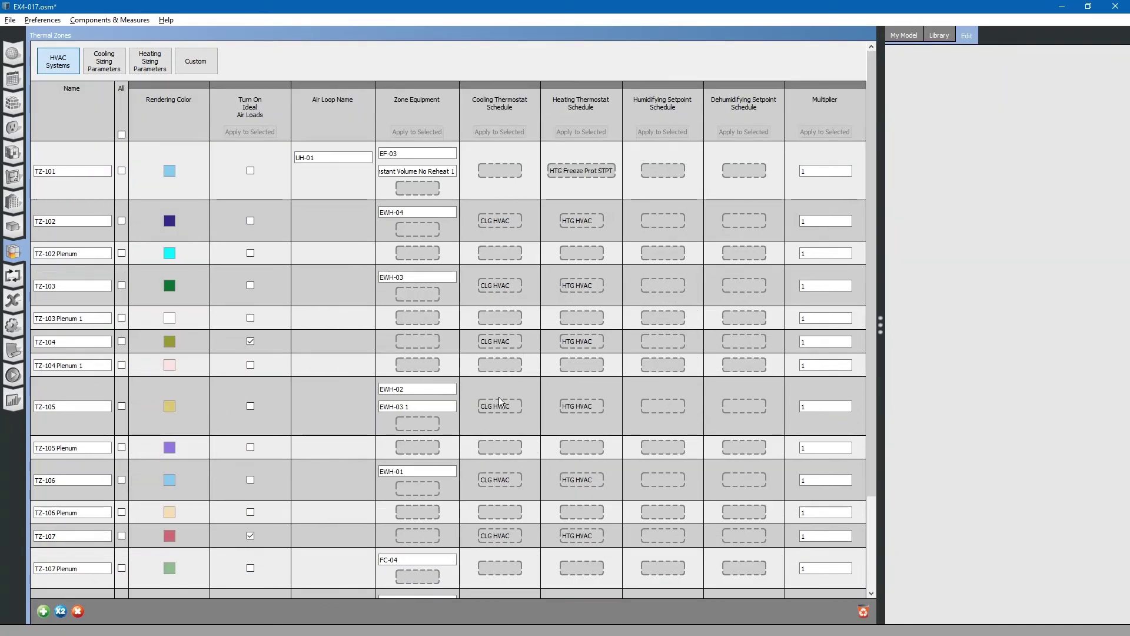
{"action": "scroll", "coordinate": [497, 405], "scroll_direction": "down", "scroll_amount": 2}
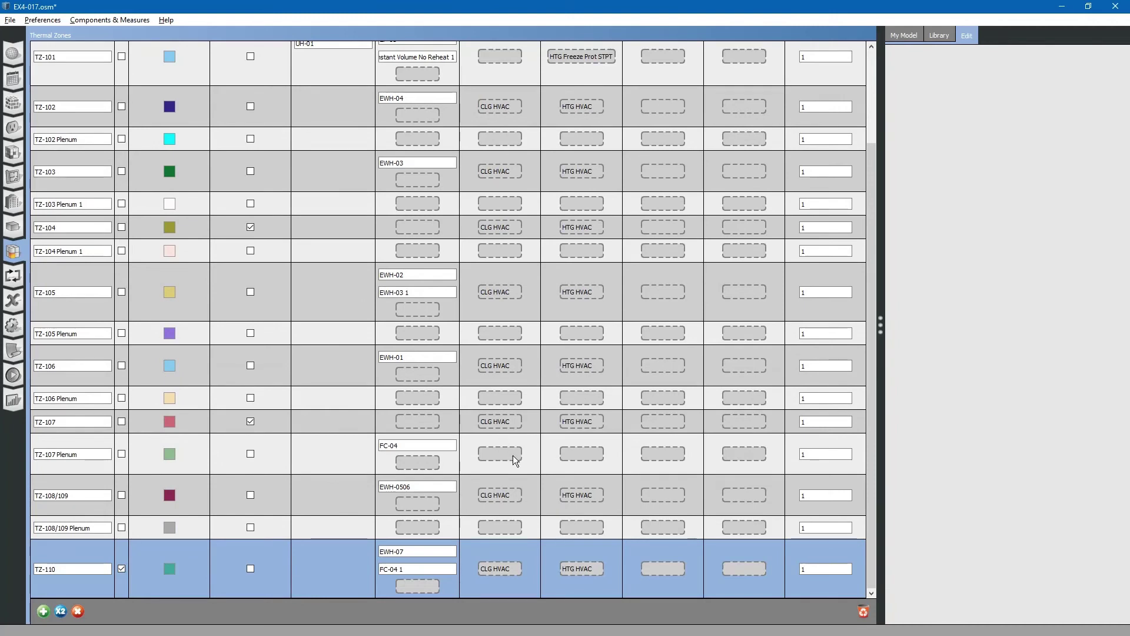
Step: Rename the fan coil copied into TZ-110 as FC-01 and save the model
{"action": "left_click", "coordinate": [428, 568]}
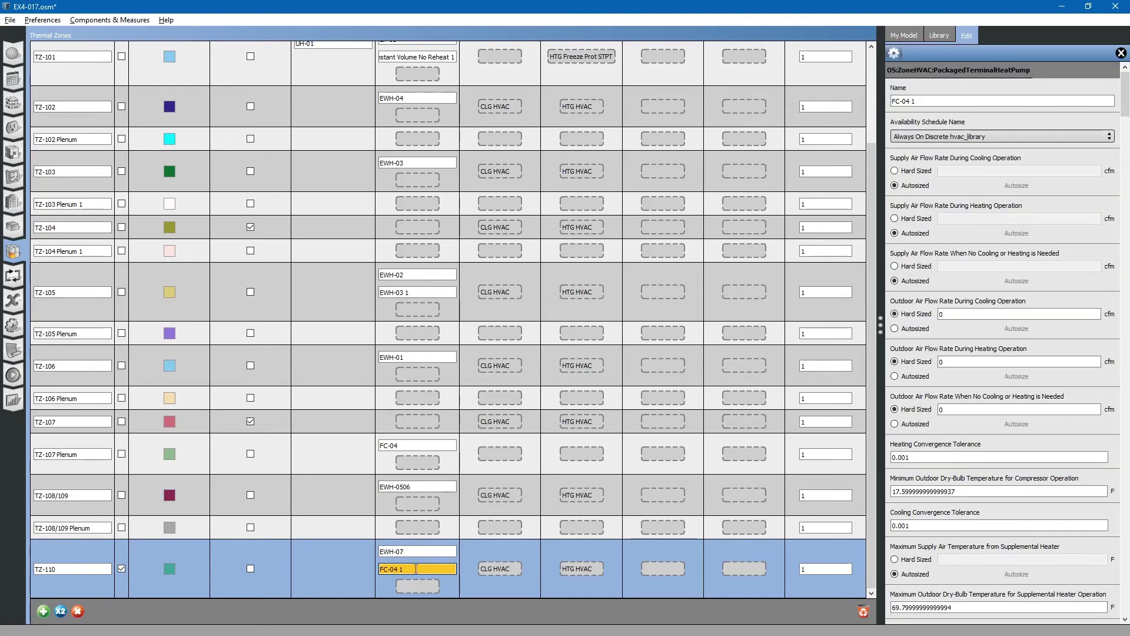
{"action": "left_click", "coordinate": [939, 105]}
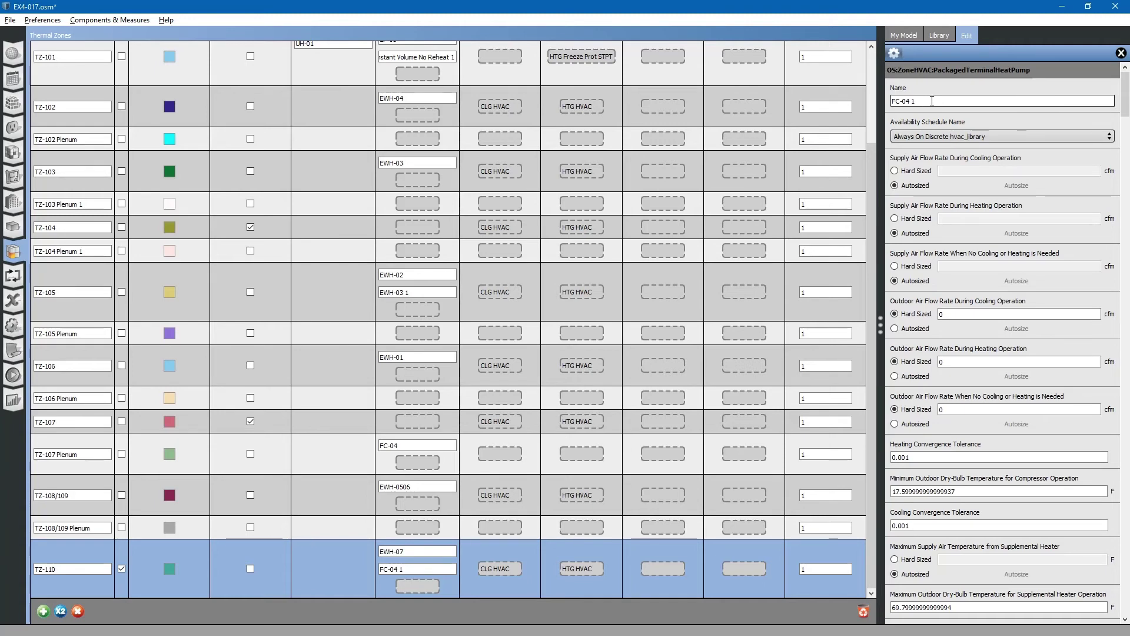
{"action": "key", "text": "BackSpace"}
{"action": "key", "text": "BackSpace"}
{"action": "type", "text": "1"}
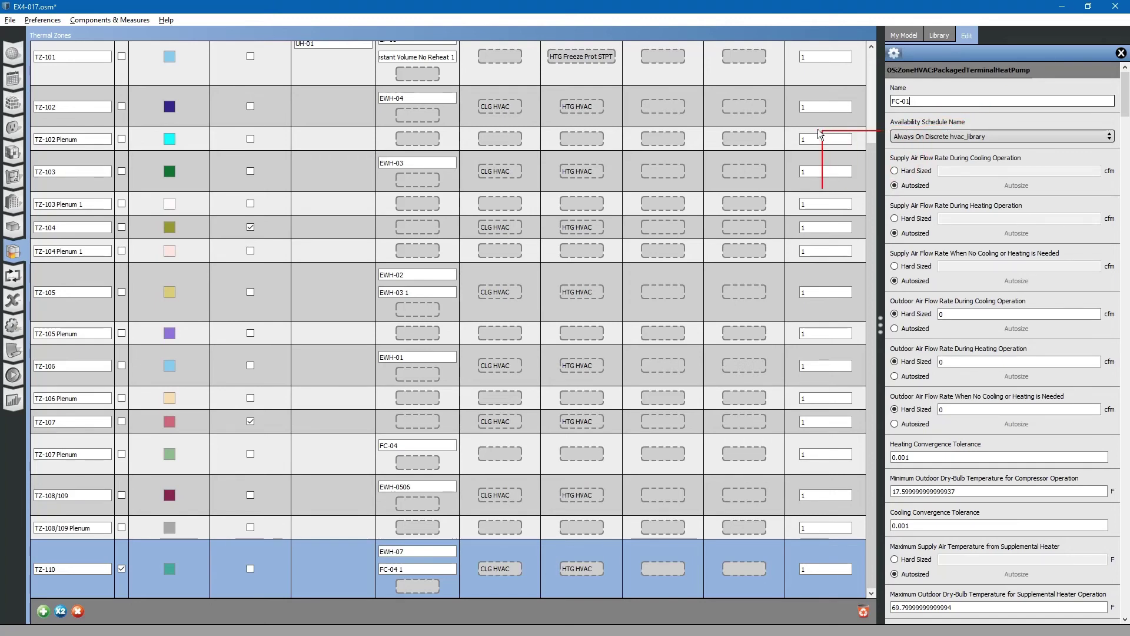
{"action": "left_click", "coordinate": [8, 20]}
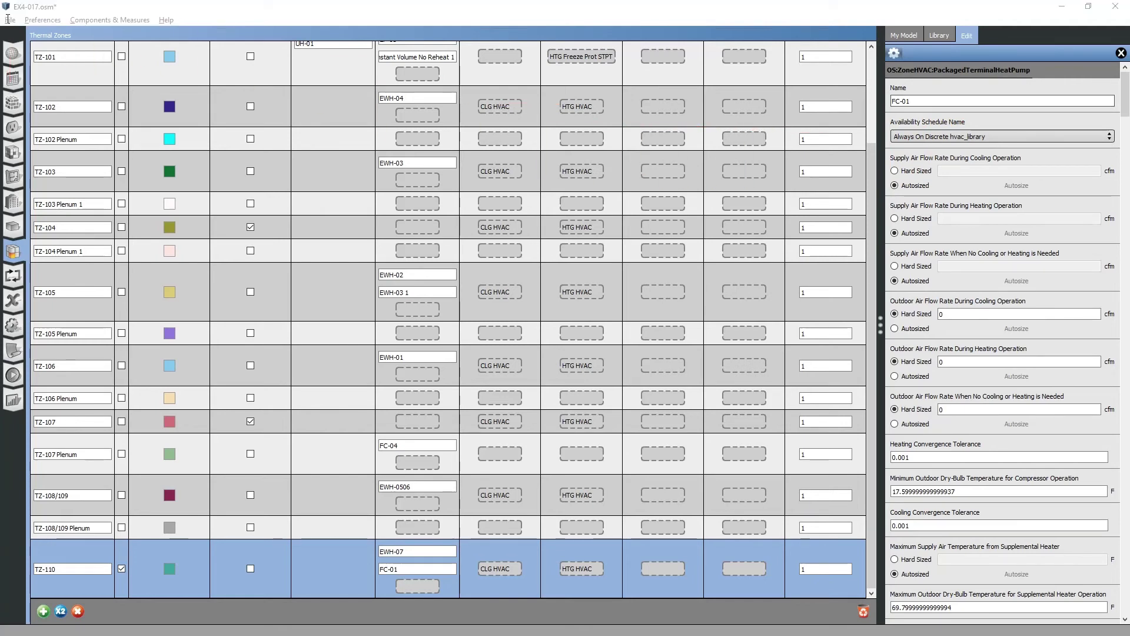
{"action": "left_click", "coordinate": [8, 19]}
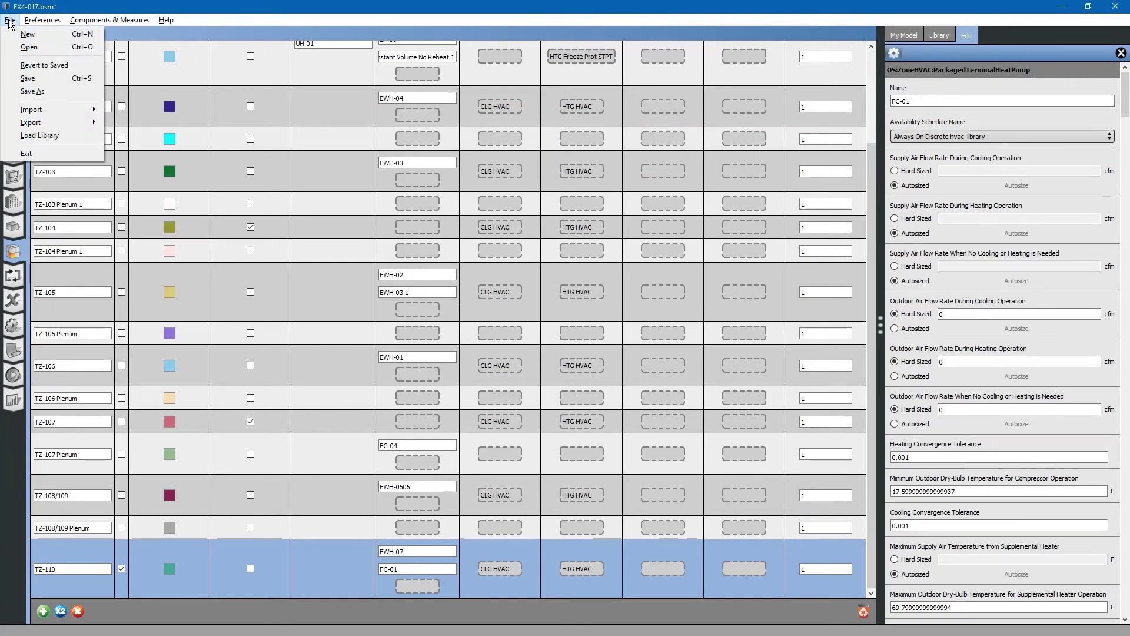
{"action": "left_click", "coordinate": [29, 86]}
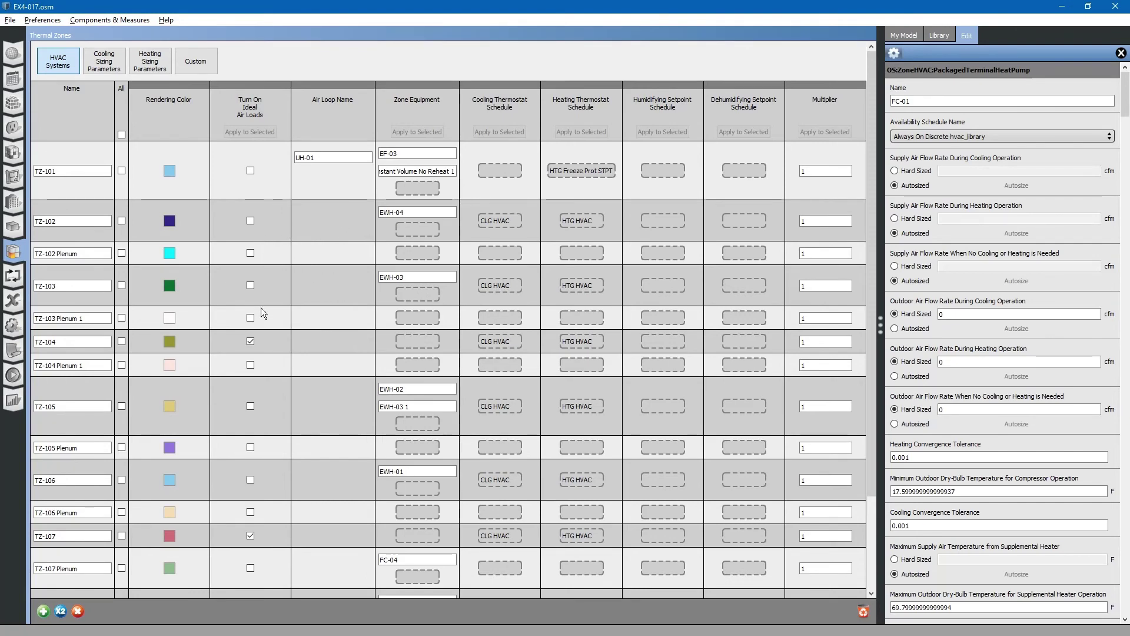
Step: Check the hallway beside the turnout and EMS storage rooms on the HVAC plan, and turn off ideal air loads for TZ-104
{"action": "left_click", "coordinate": [86, 342]}
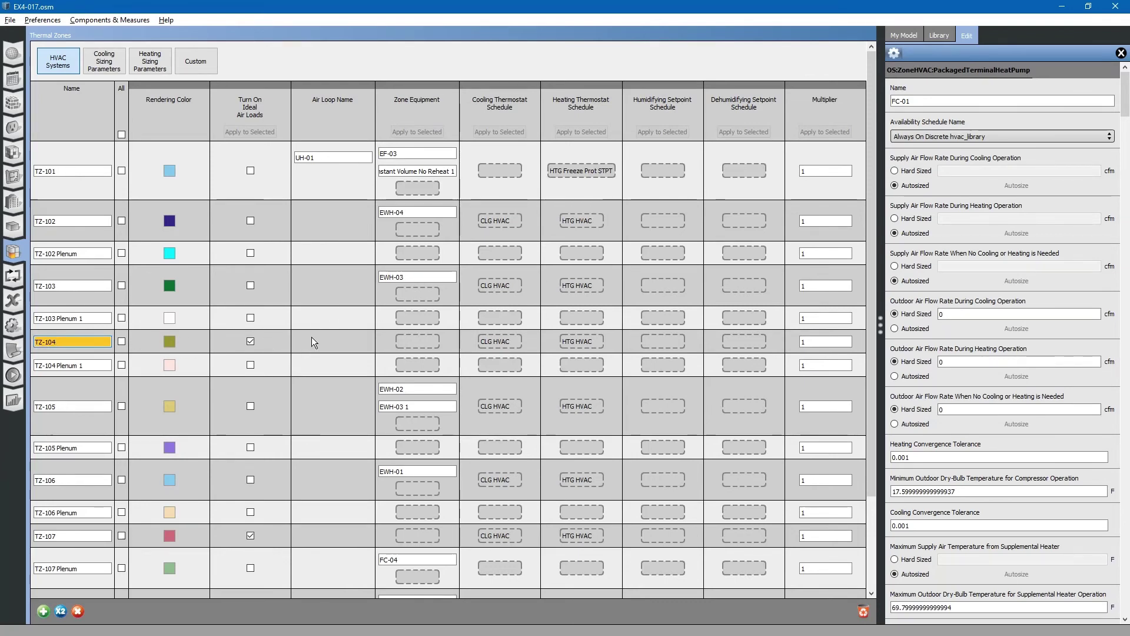
{"action": "key", "text": "alt+Tab"}
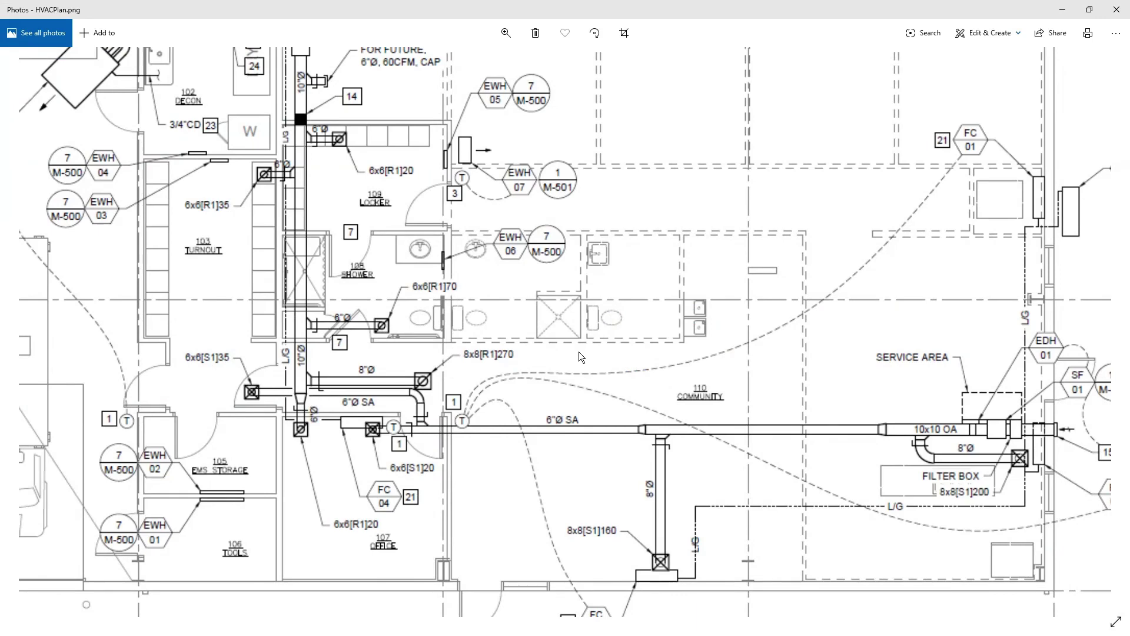
{"action": "left_click_drag", "start_coordinate": [379, 256], "coordinate": [450, 330]}
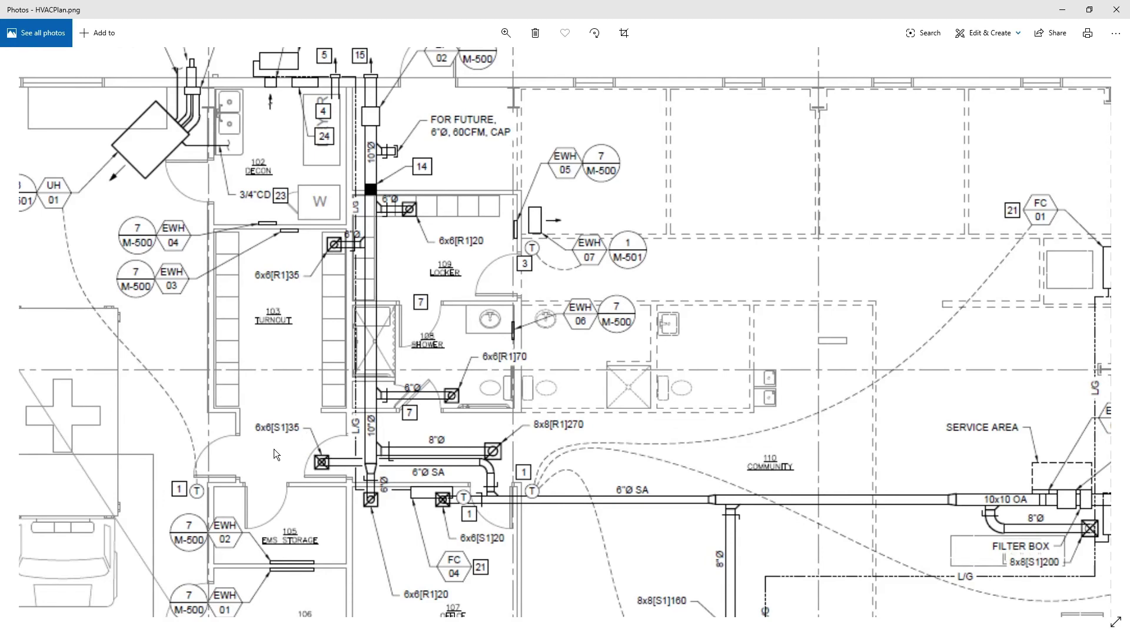
{"action": "left_click_drag", "start_coordinate": [295, 454], "coordinate": [277, 436]}
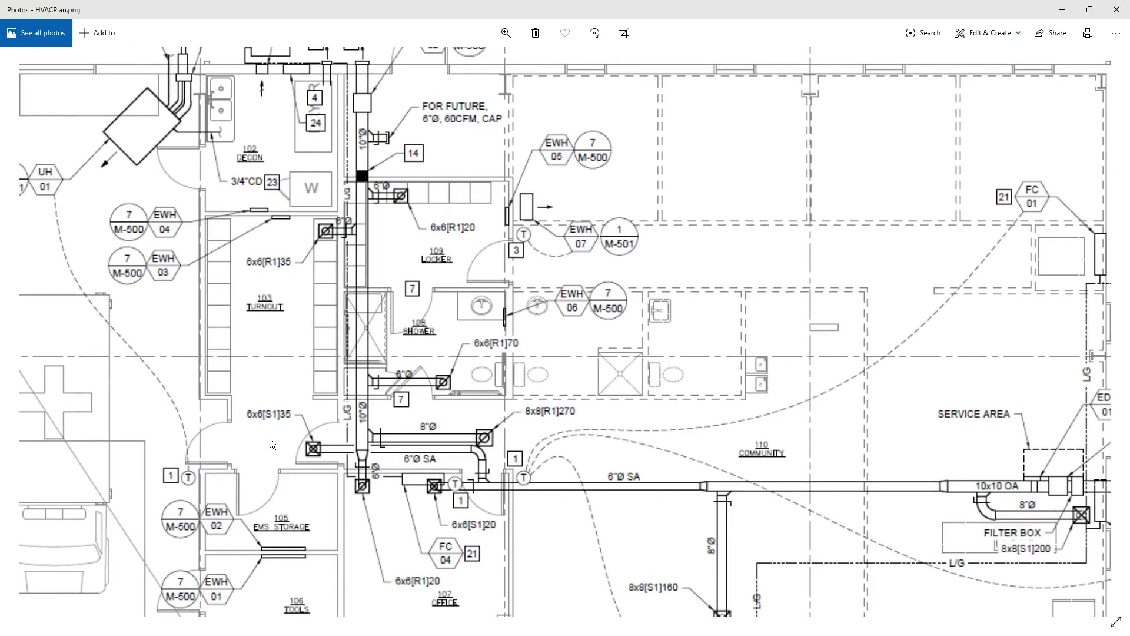
{"action": "key", "text": "alt+Tab"}
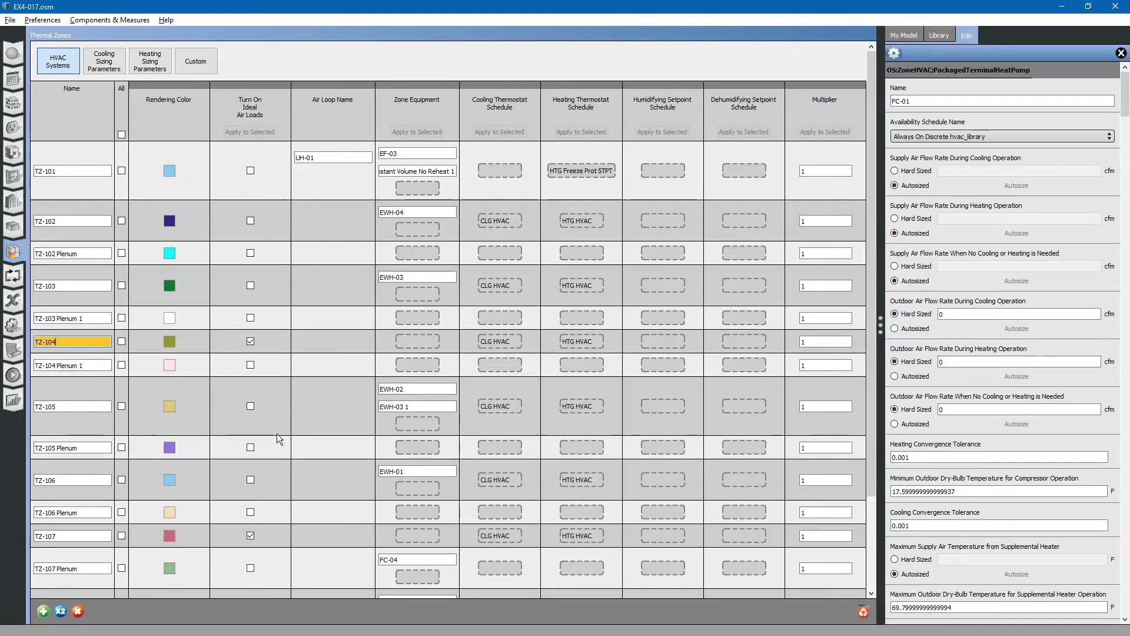
{"action": "left_click", "coordinate": [251, 344]}
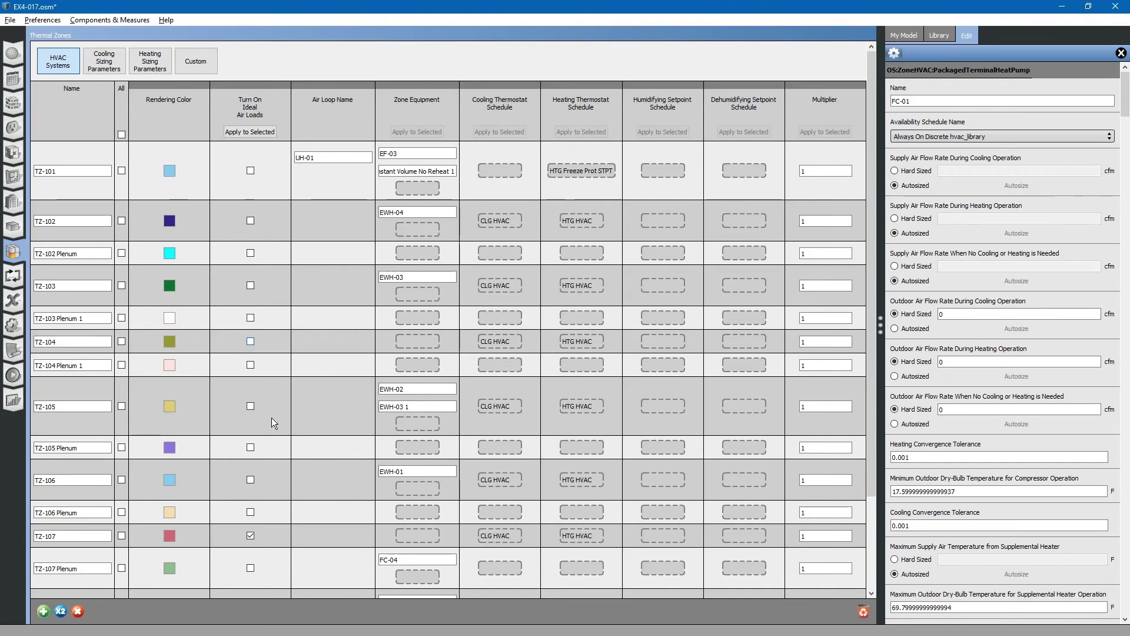
Step: Check office 107 on the HVAC plan and copy FC-04 from TZ-107 Plenum to the selected zones TZ-107 and TZ-110
{"action": "left_click", "coordinate": [96, 539]}
{"action": "key", "text": "alt+Tab"}
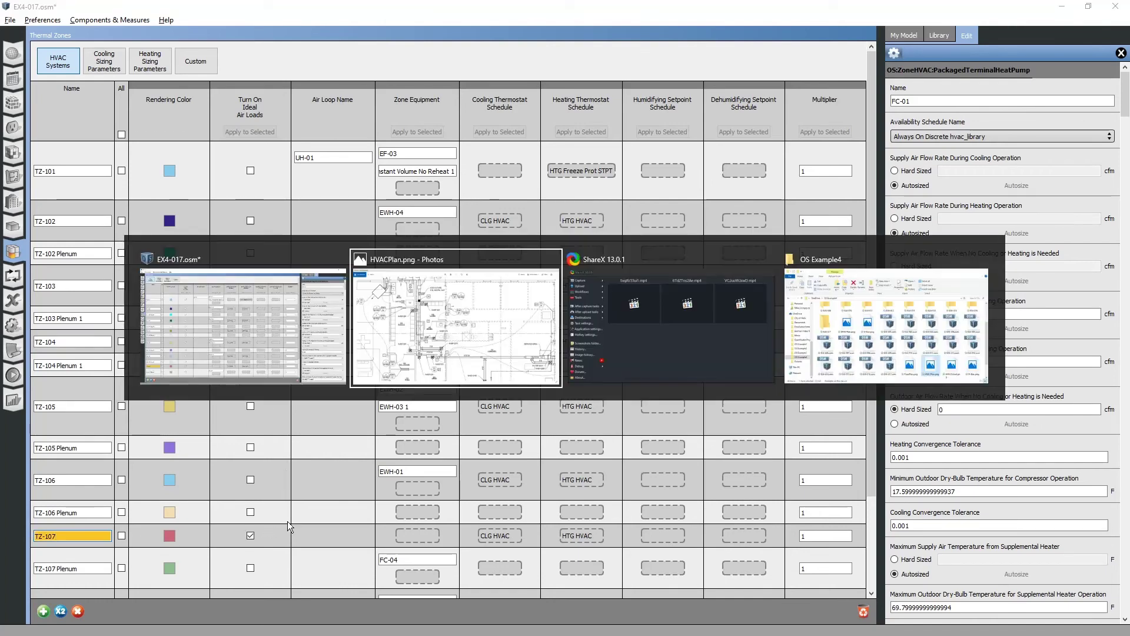
{"action": "left_click_drag", "start_coordinate": [394, 525], "coordinate": [405, 478]}
{"action": "key", "text": "alt+Tab"}
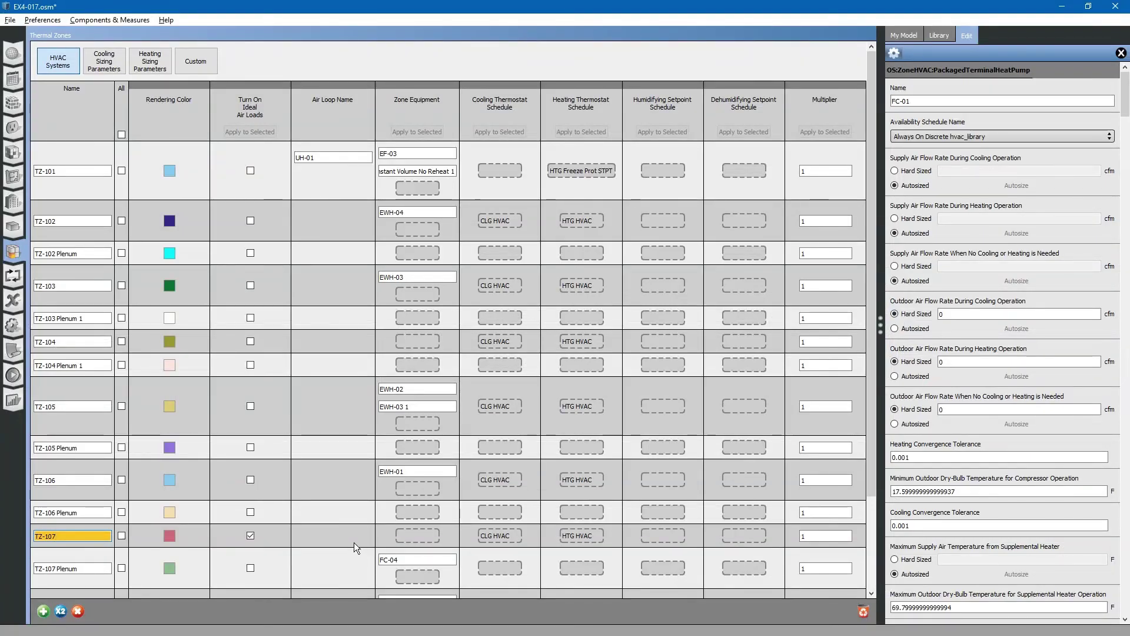
{"action": "scroll", "coordinate": [354, 542], "scroll_direction": "down", "scroll_amount": 2}
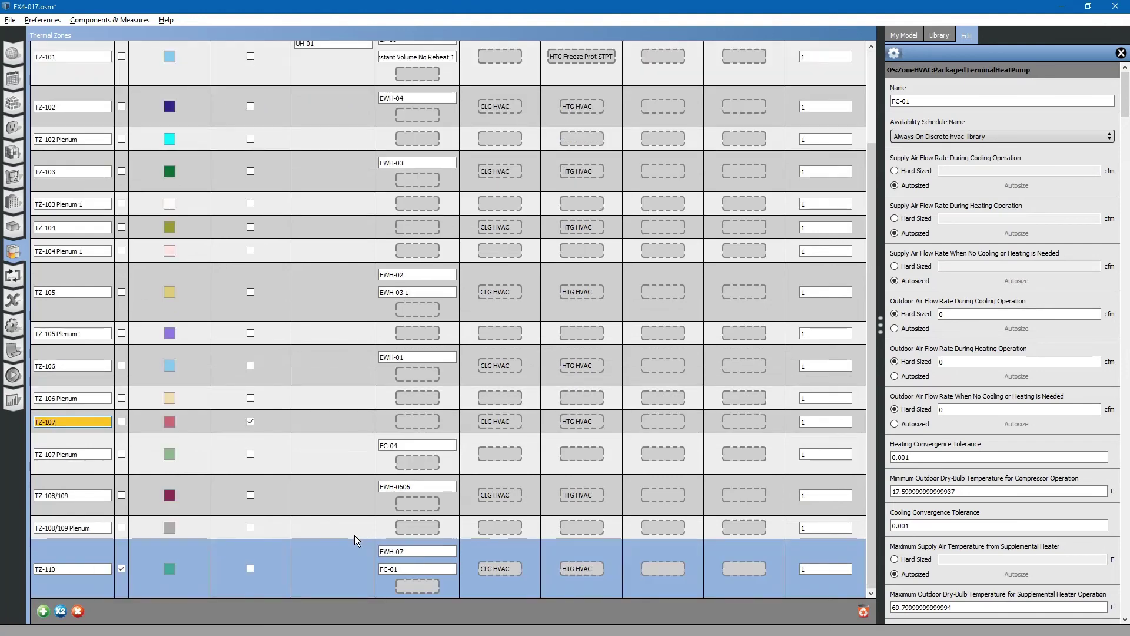
{"action": "left_click", "coordinate": [412, 446]}
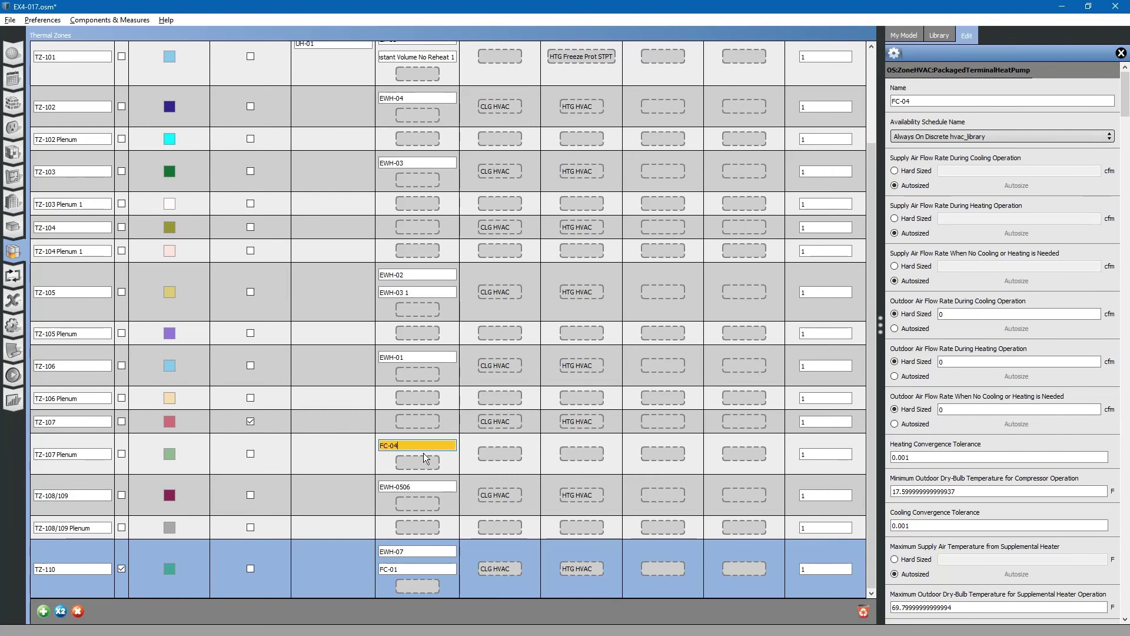
{"action": "left_click", "coordinate": [122, 422]}
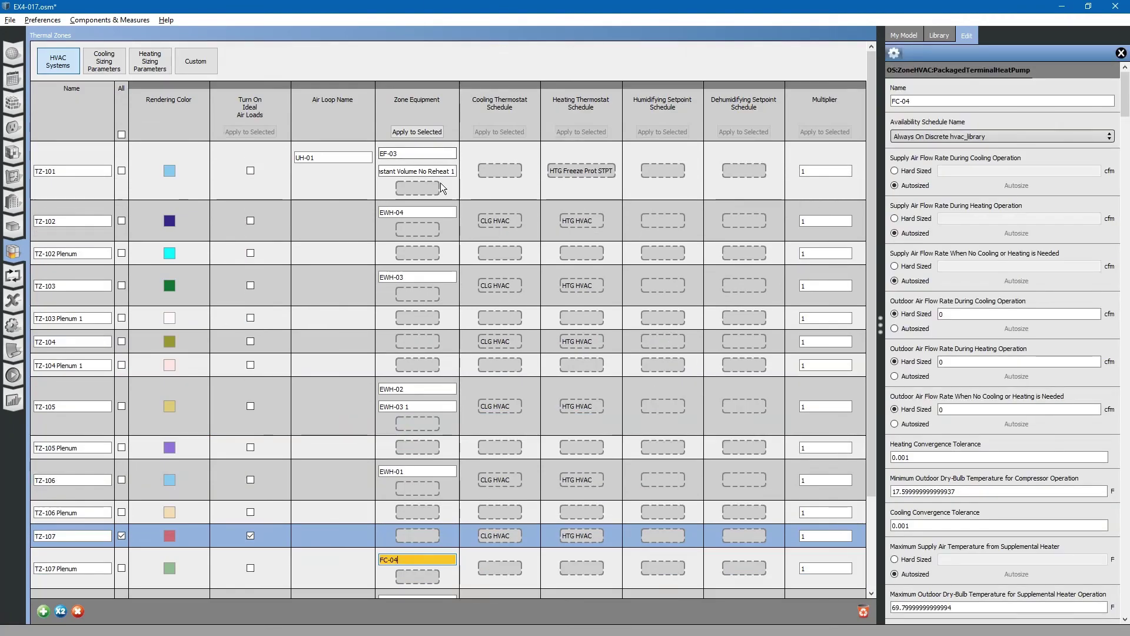
{"action": "left_click", "coordinate": [424, 132]}
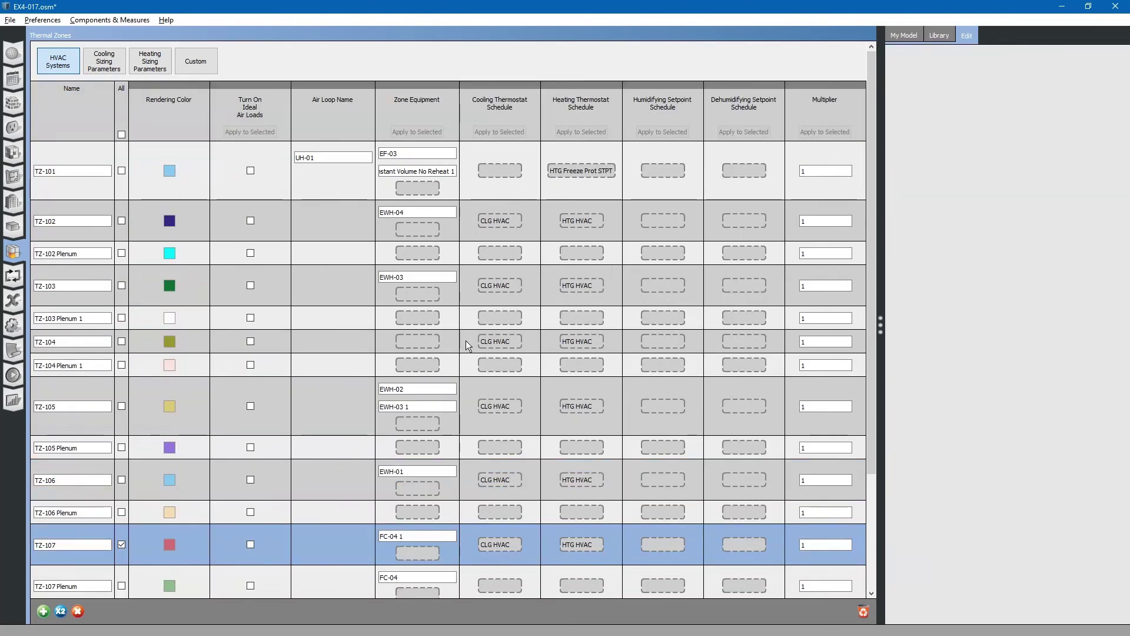
Step: Remove the original FC-04 heat pump from the TZ-107 Plenum zone
{"action": "scroll", "coordinate": [465, 341], "scroll_direction": "down", "scroll_amount": 3}
{"action": "left_click", "coordinate": [421, 430]}
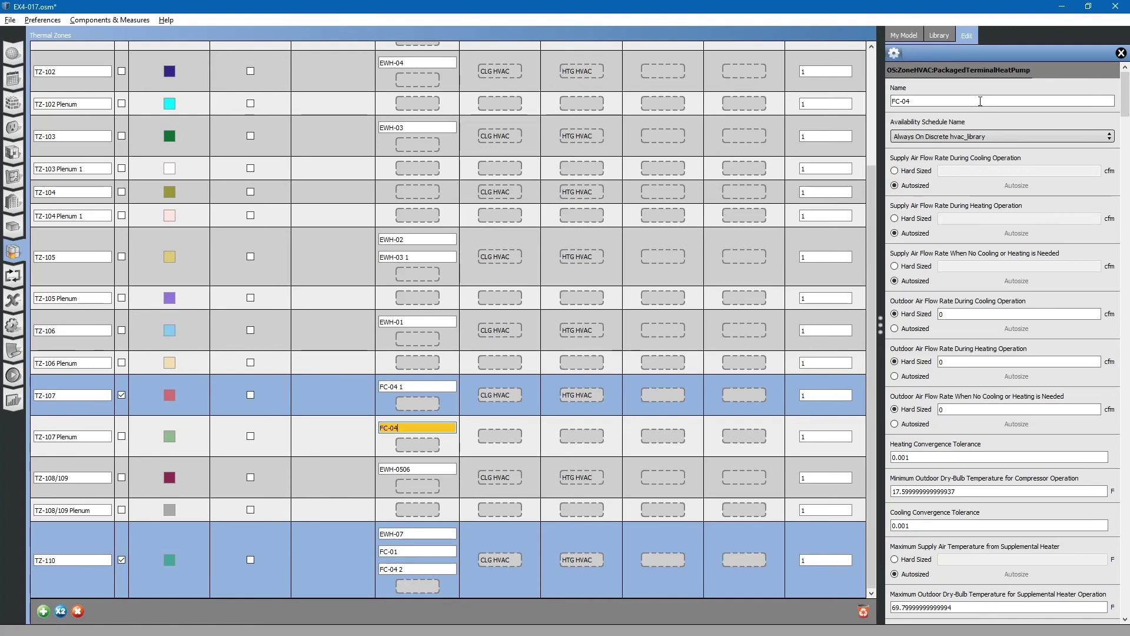
{"action": "left_click", "coordinate": [1122, 54]}
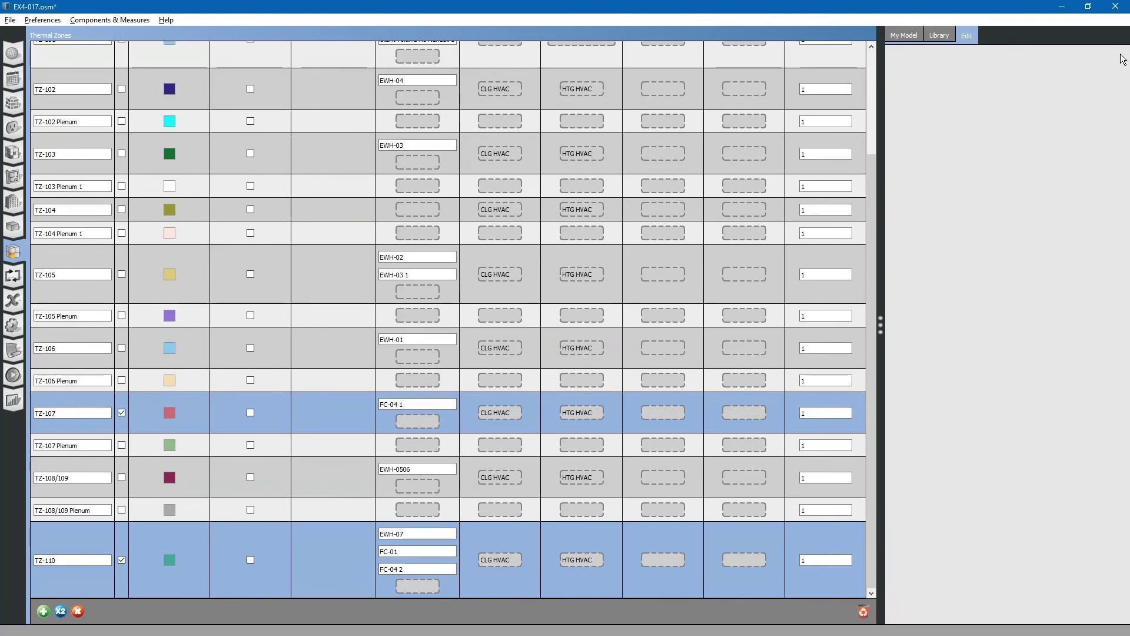
Step: Rename the fan coil in TZ-107 as FC-04 and save the model
{"action": "left_click", "coordinate": [429, 404]}
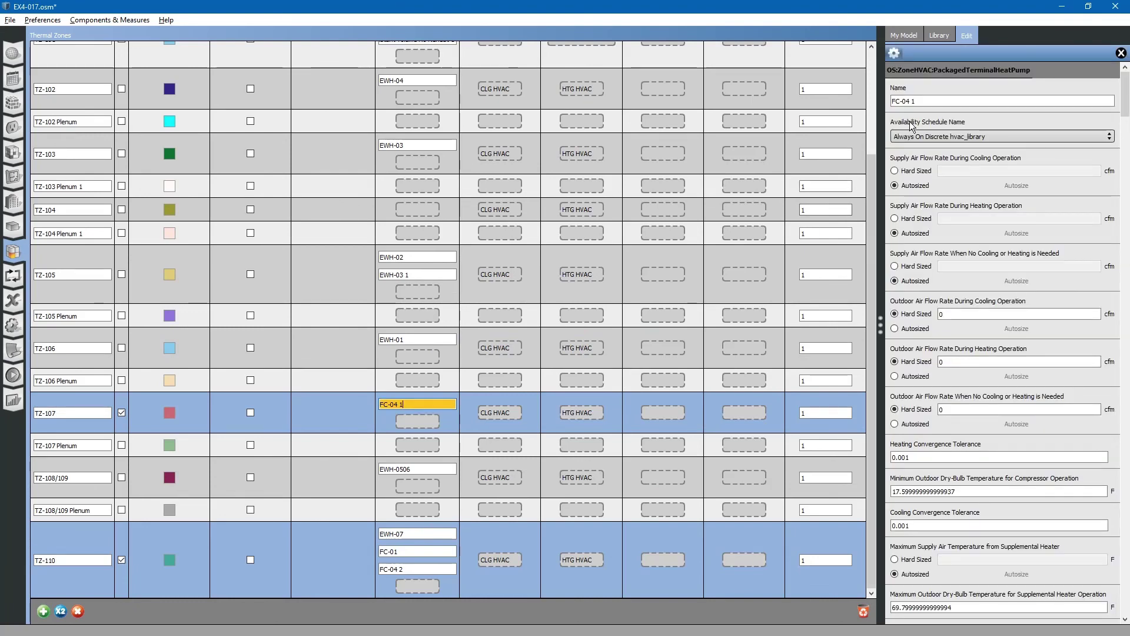
{"action": "left_click", "coordinate": [942, 101]}
{"action": "key", "text": "BackSpace"}
{"action": "key", "text": "BackSpace"}
{"action": "key", "text": "ctrl+s"}
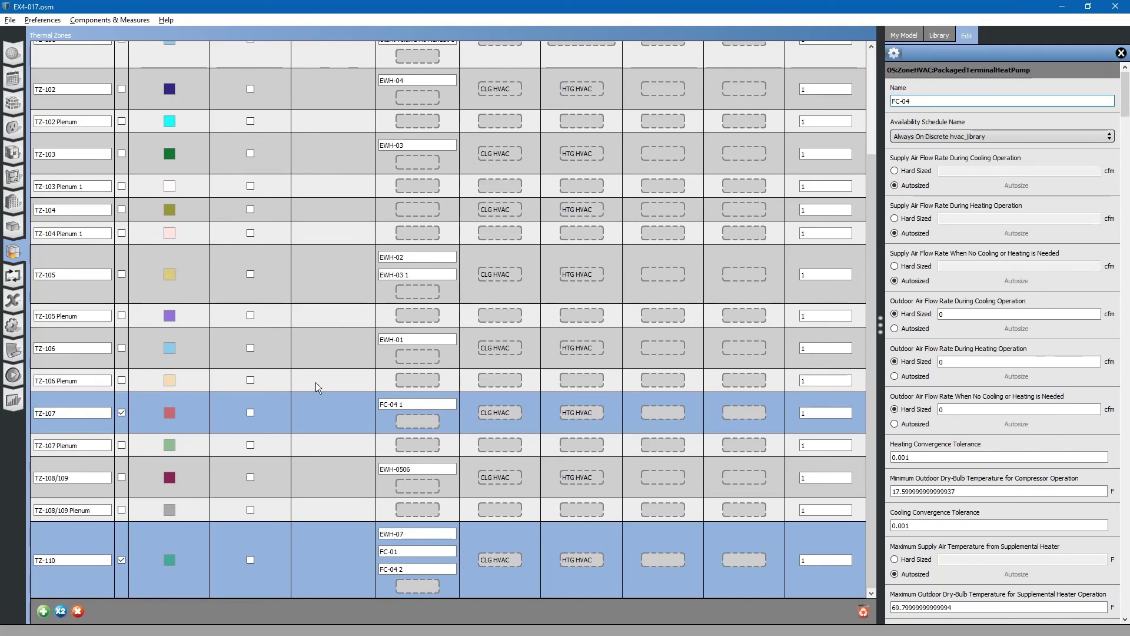
Step: Switch to the HVAC plan in Photos and view the entire floor plan
{"action": "scroll", "coordinate": [316, 382], "scroll_direction": "up", "scroll_amount": 3}
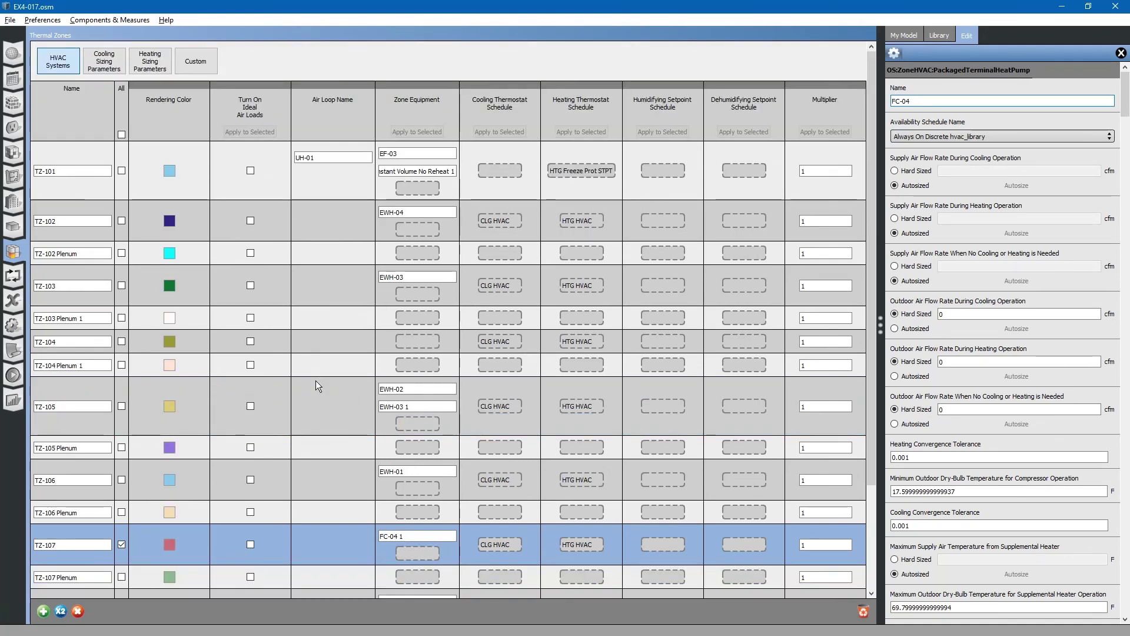
{"action": "key", "text": "alt+Tab"}
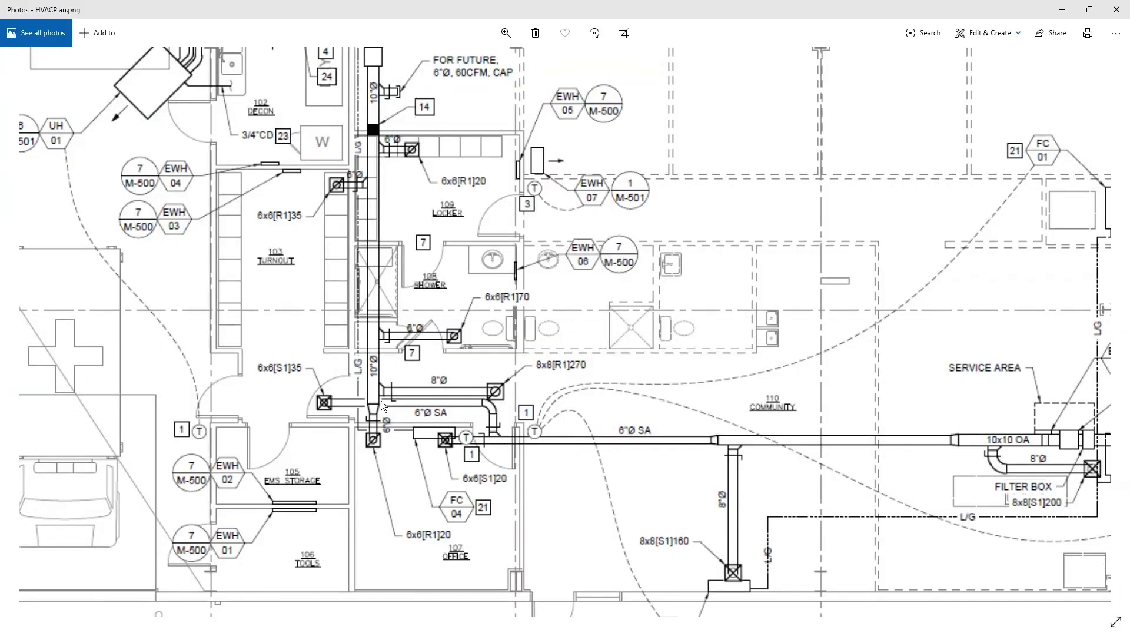
{"action": "scroll", "coordinate": [549, 400], "scroll_direction": "down", "scroll_amount": 5}
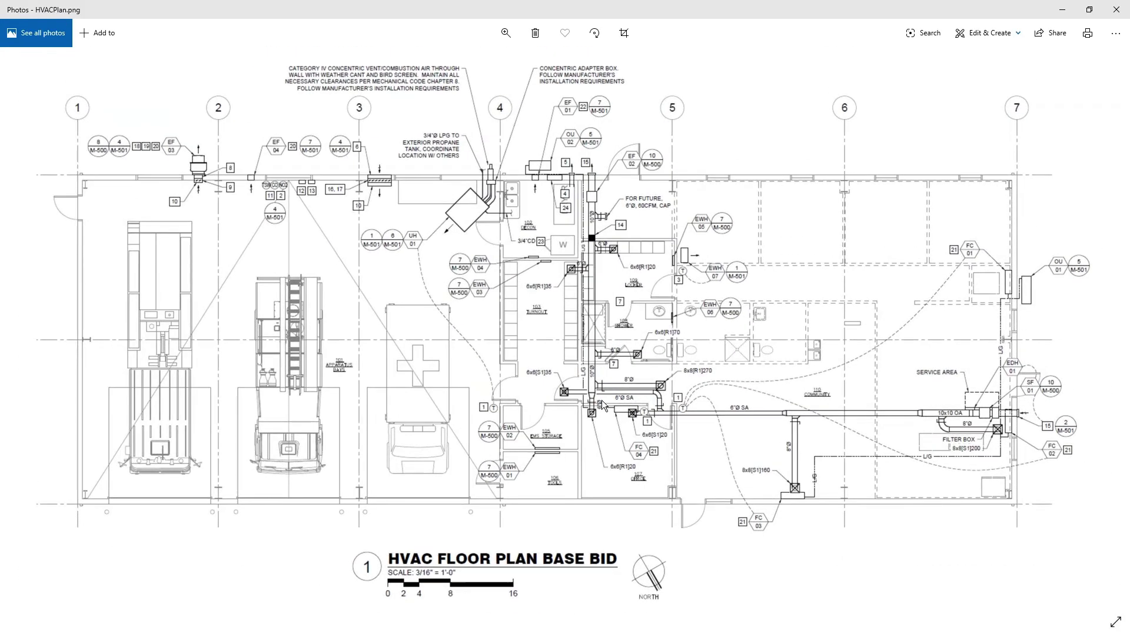